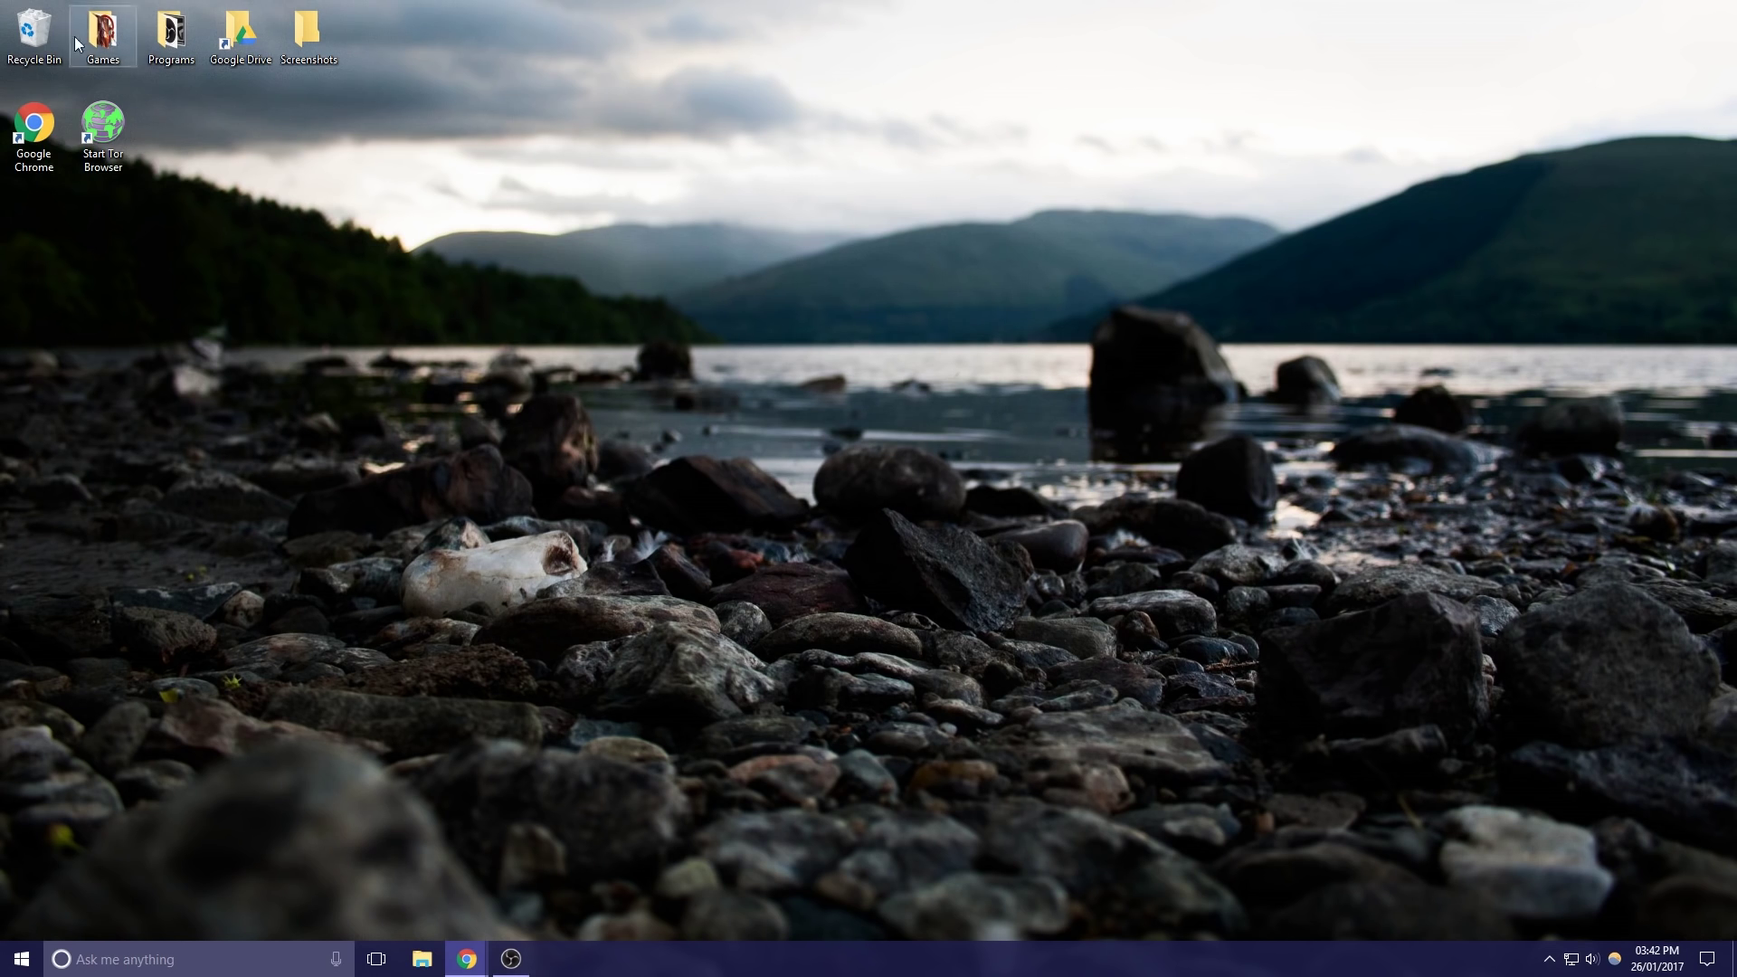
Step: Launch Tor Browser, close its network settings window without connecting, then relaunch it
left_click(121, 114)
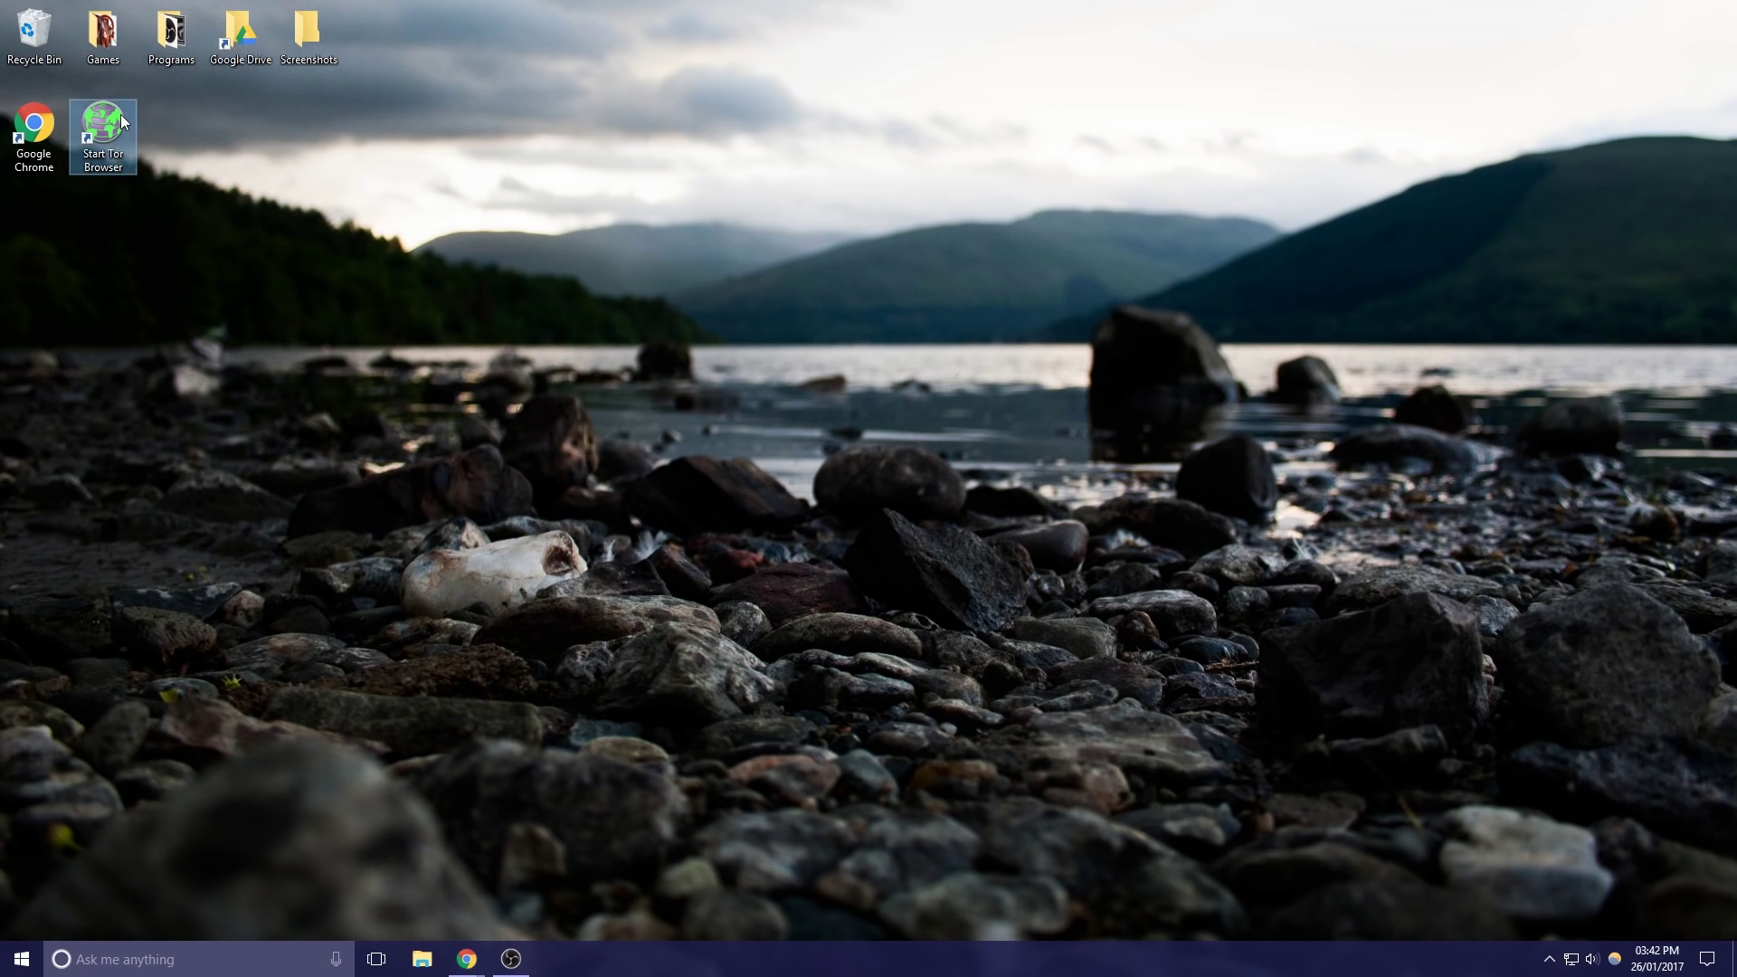
double_click(121, 114)
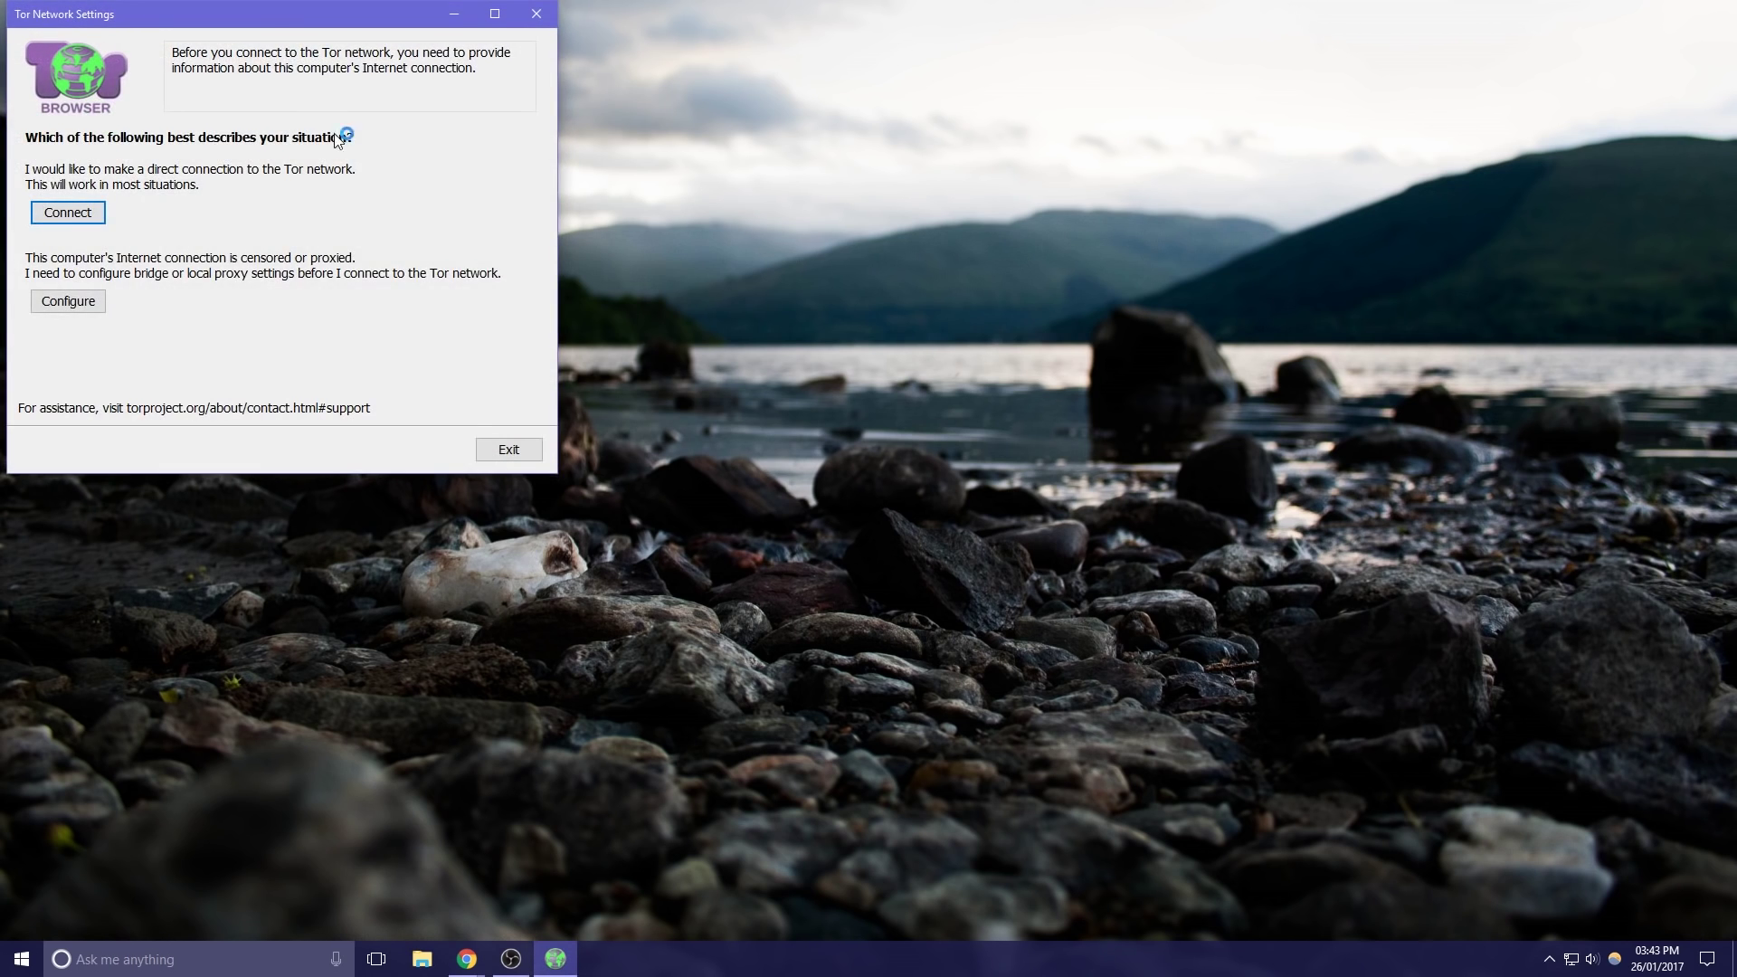
left_click_drag(281, 20, 628, 79)
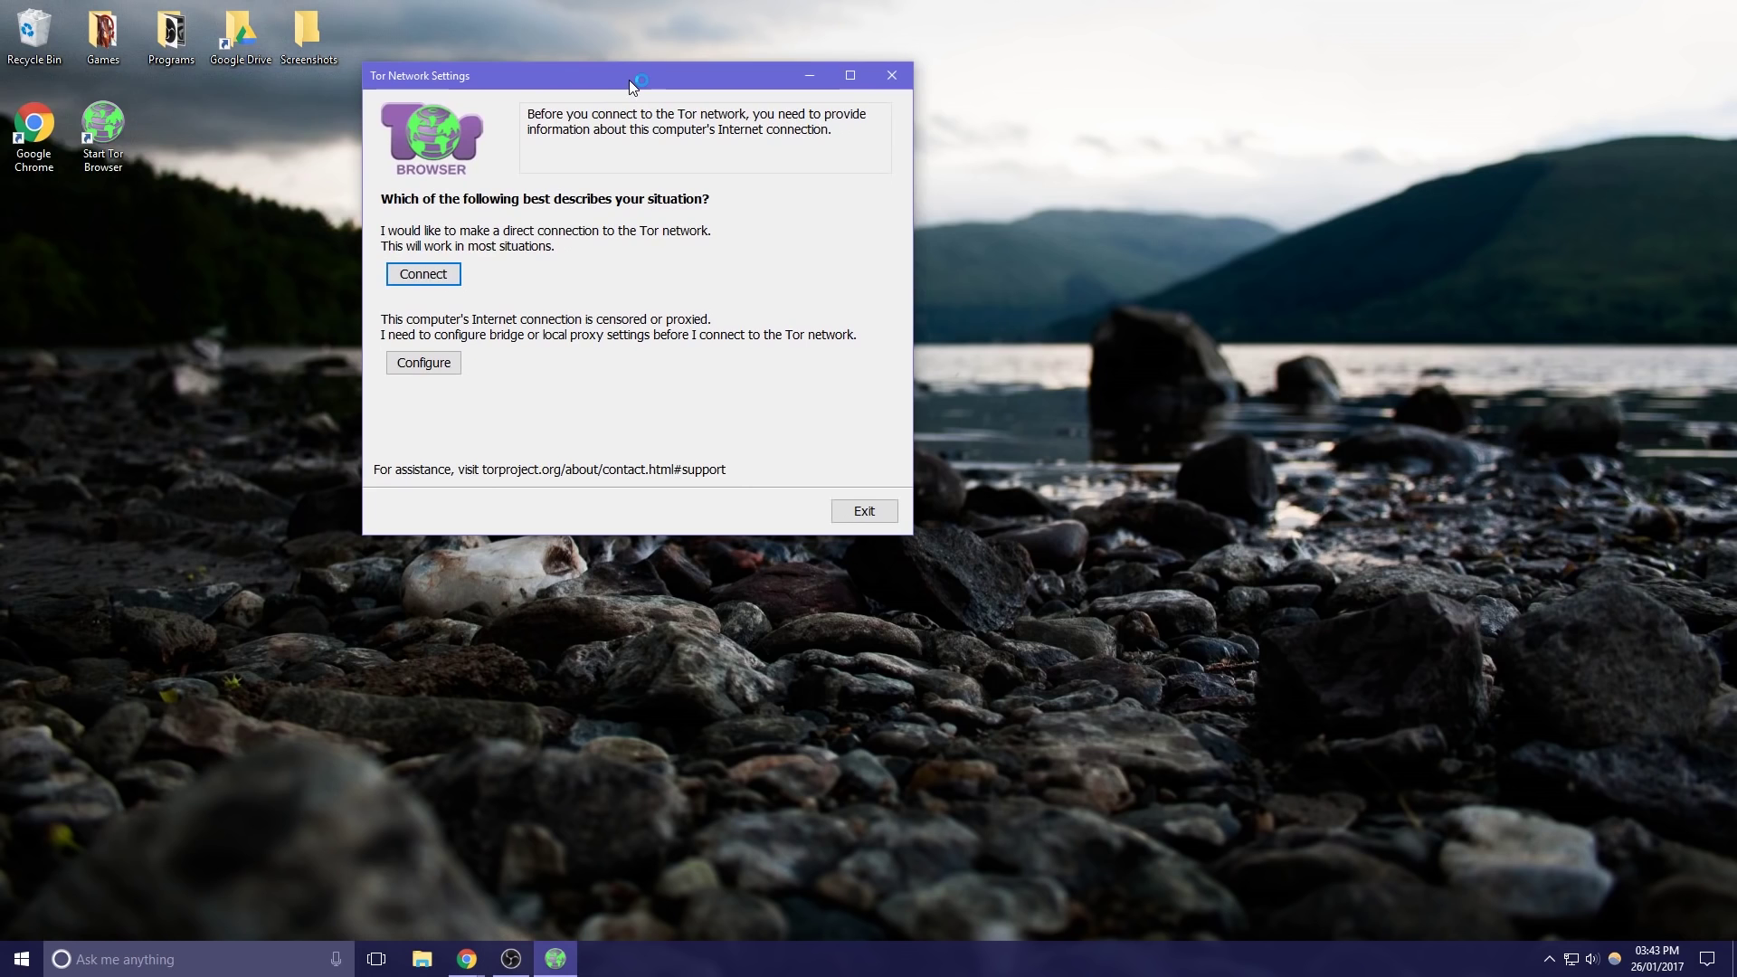
left_click_drag(449, 83, 484, 91)
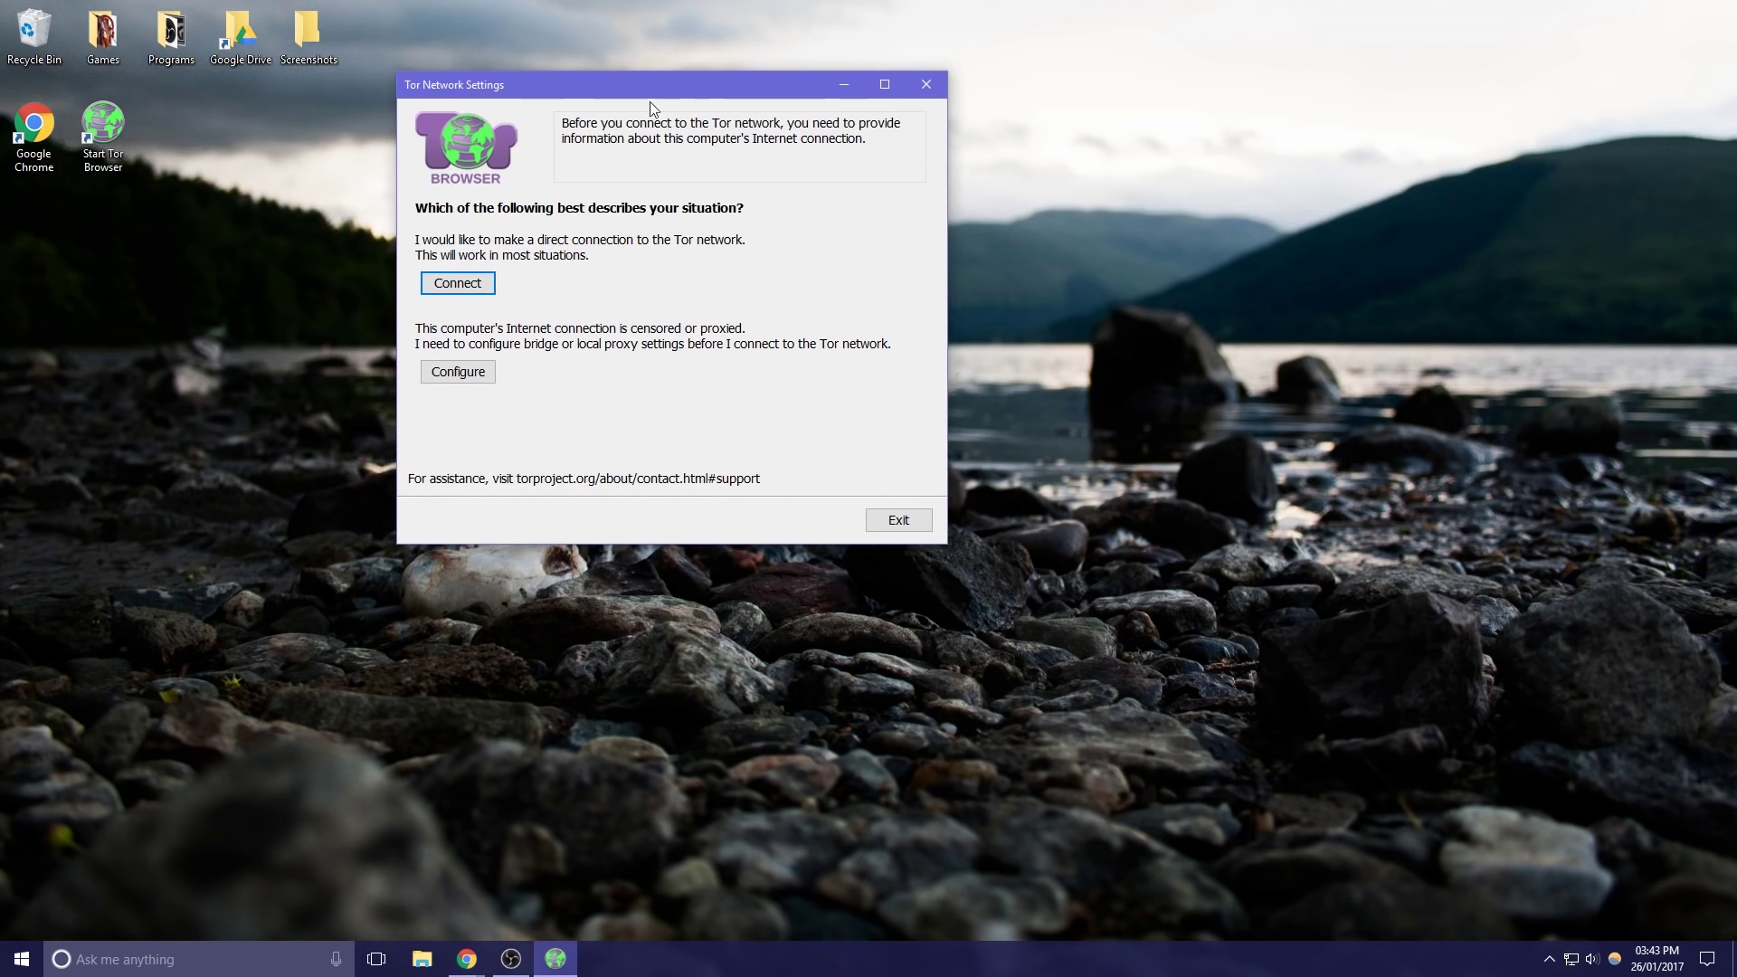
left_click(927, 84)
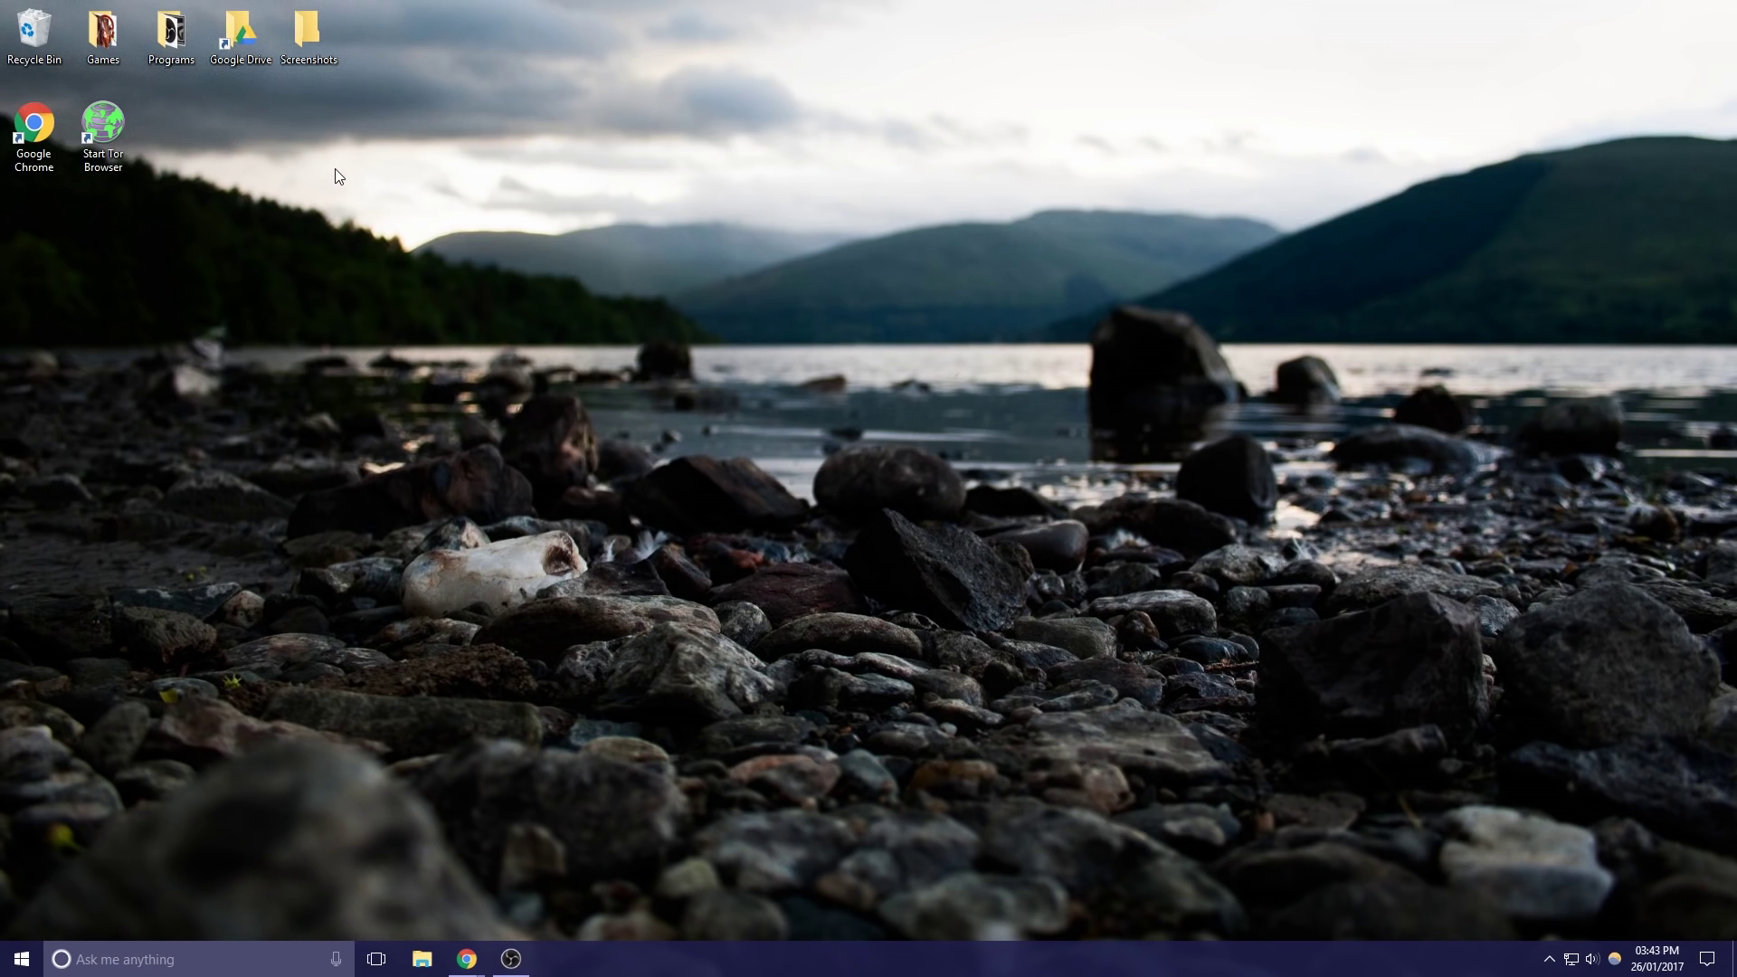
double_click(125, 127)
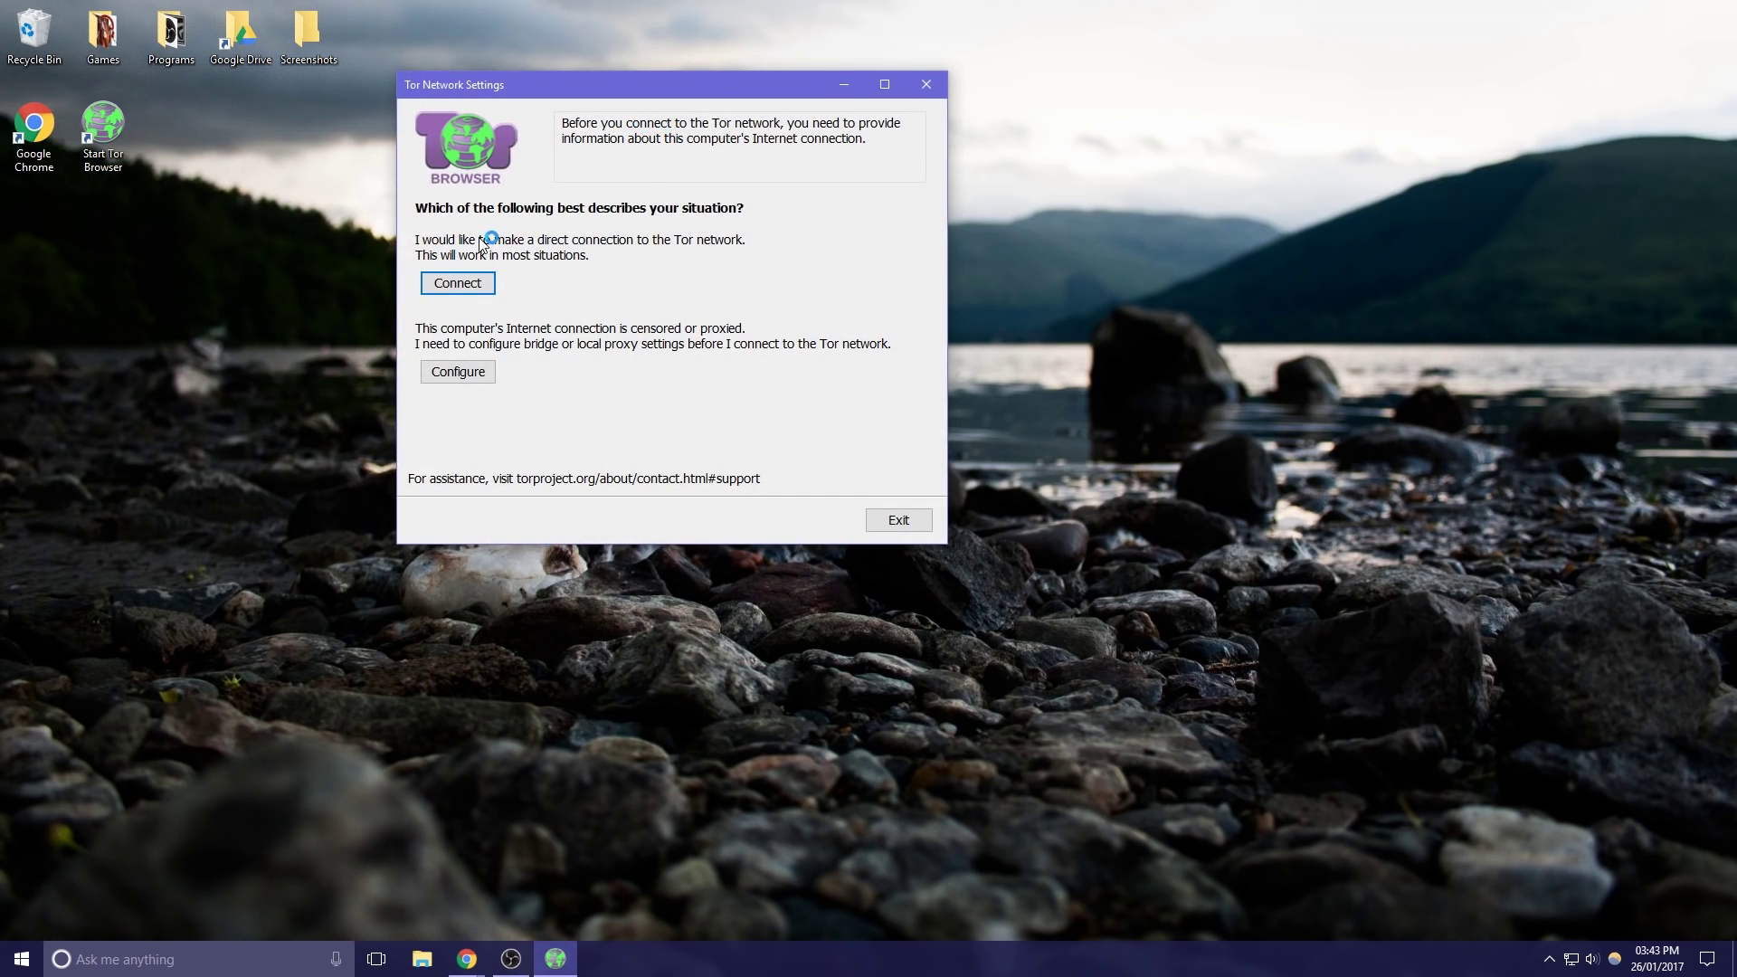
Step: Connect directly to Tor and load myip.is, which reports 46.166.148.177 via a Switzerland–France–Netherlands circuit
left_click(482, 285)
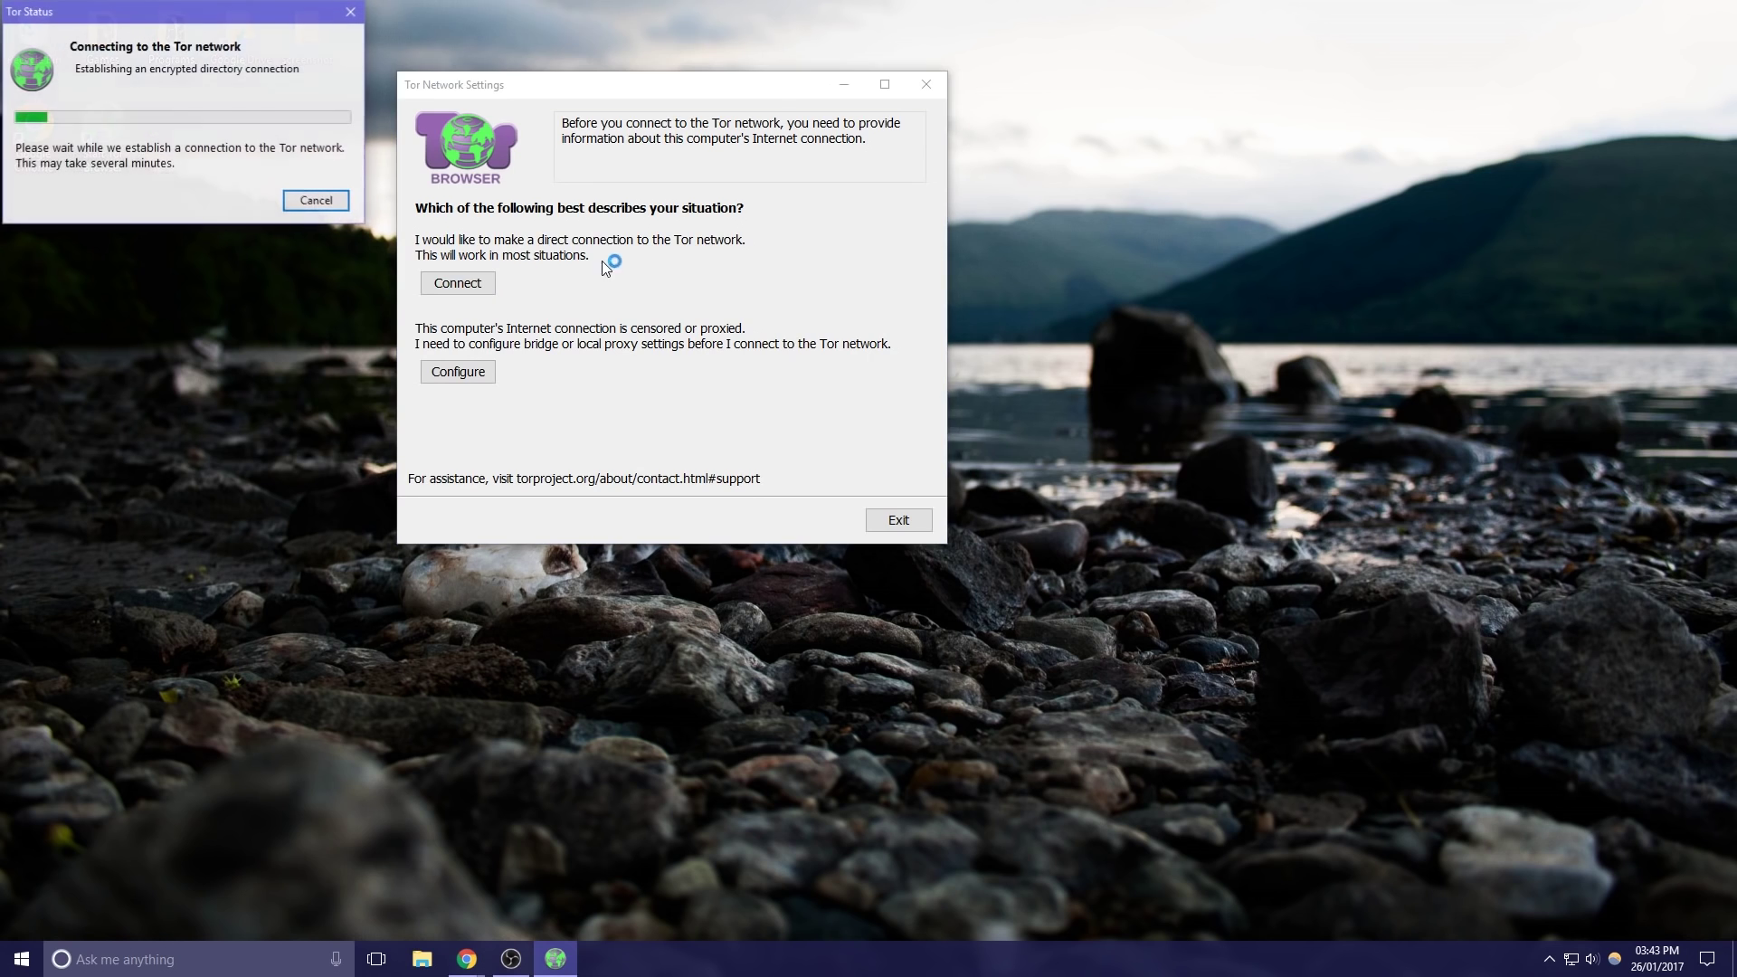
left_click_drag(266, 15, 438, 61)
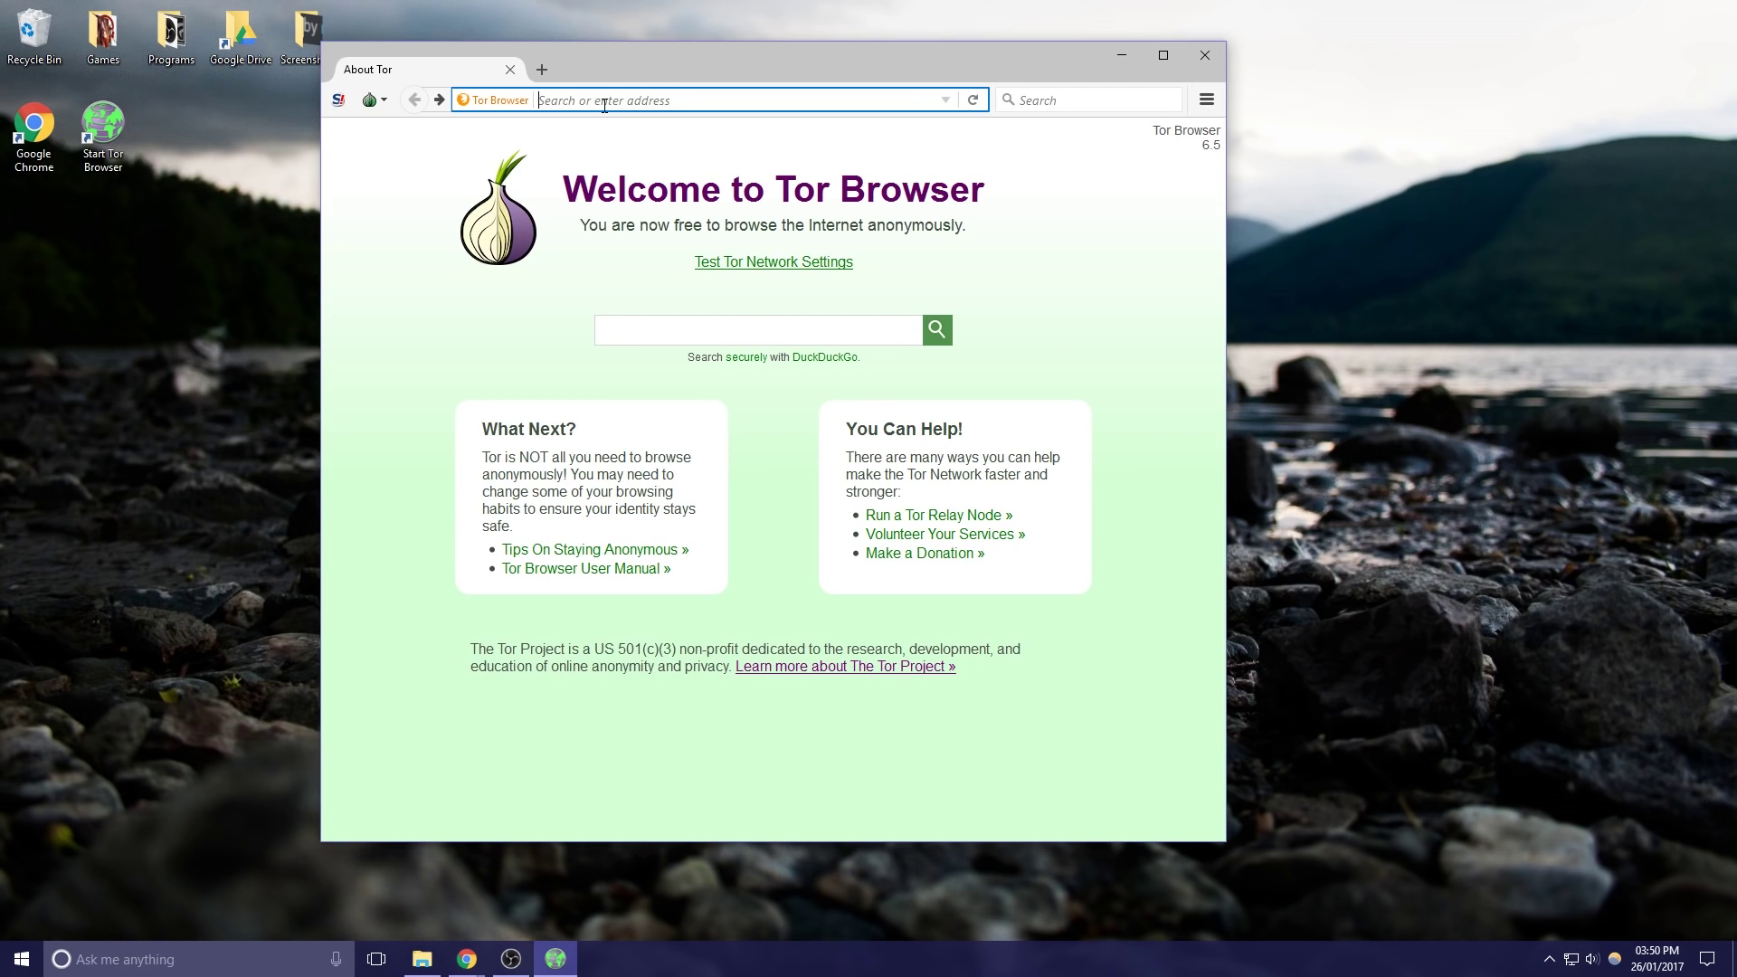
type("myip.is")
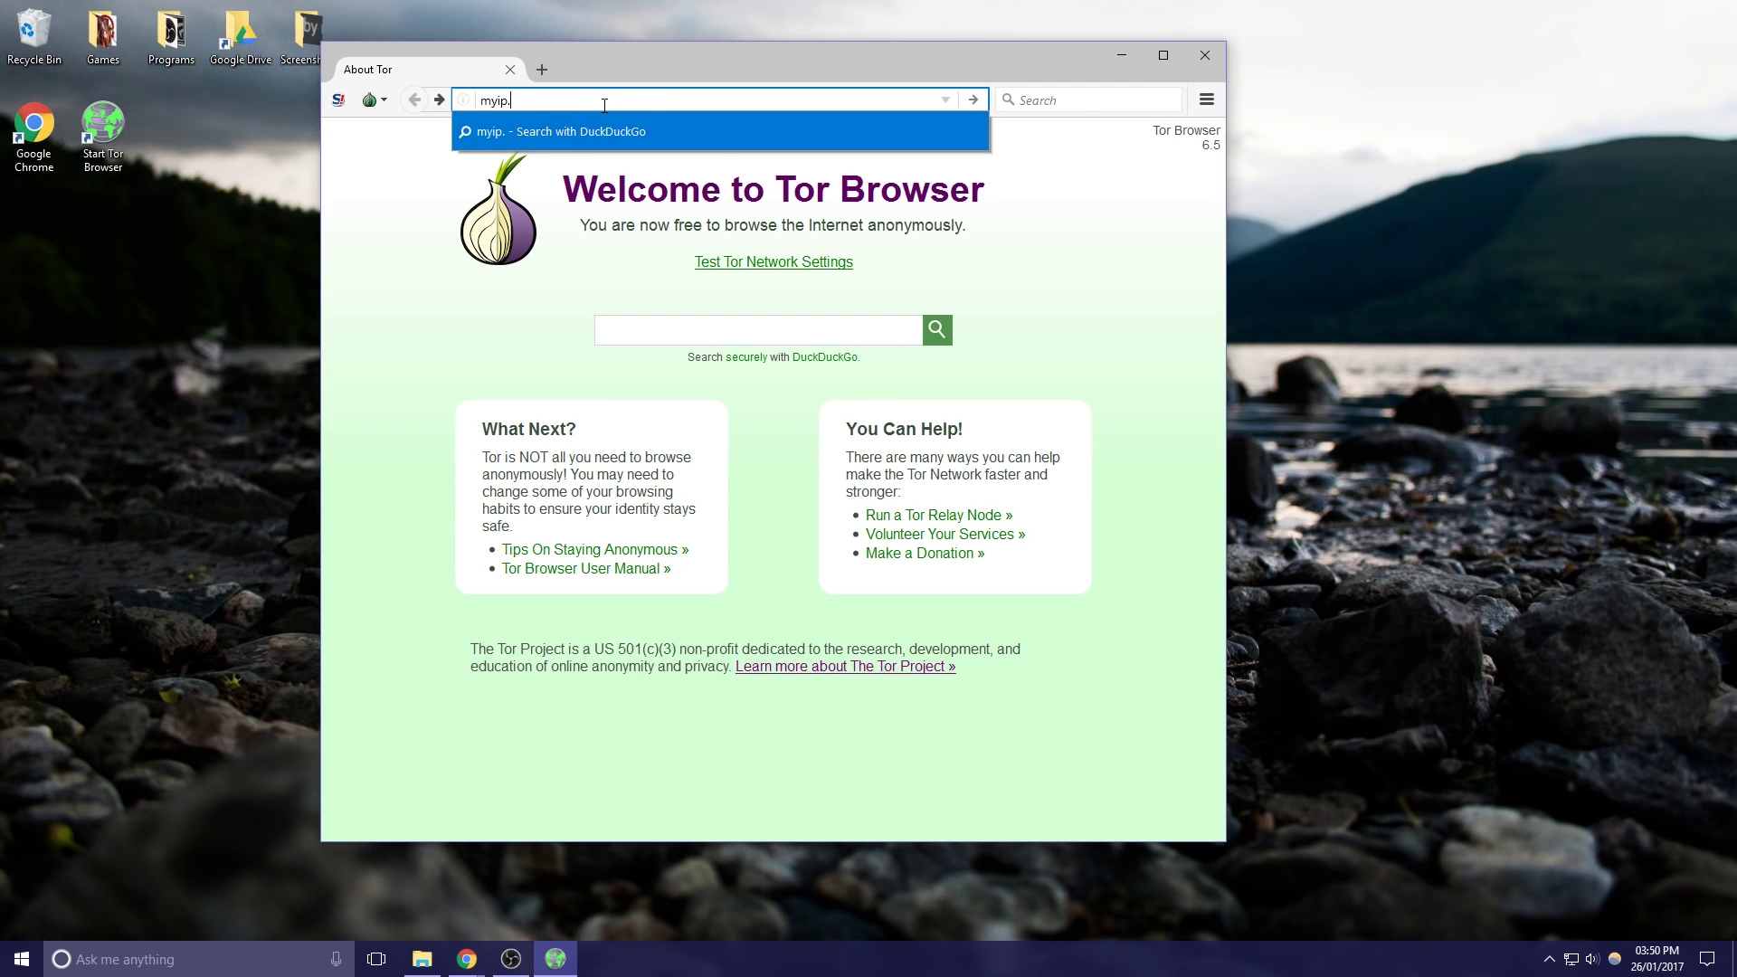
key("Return")
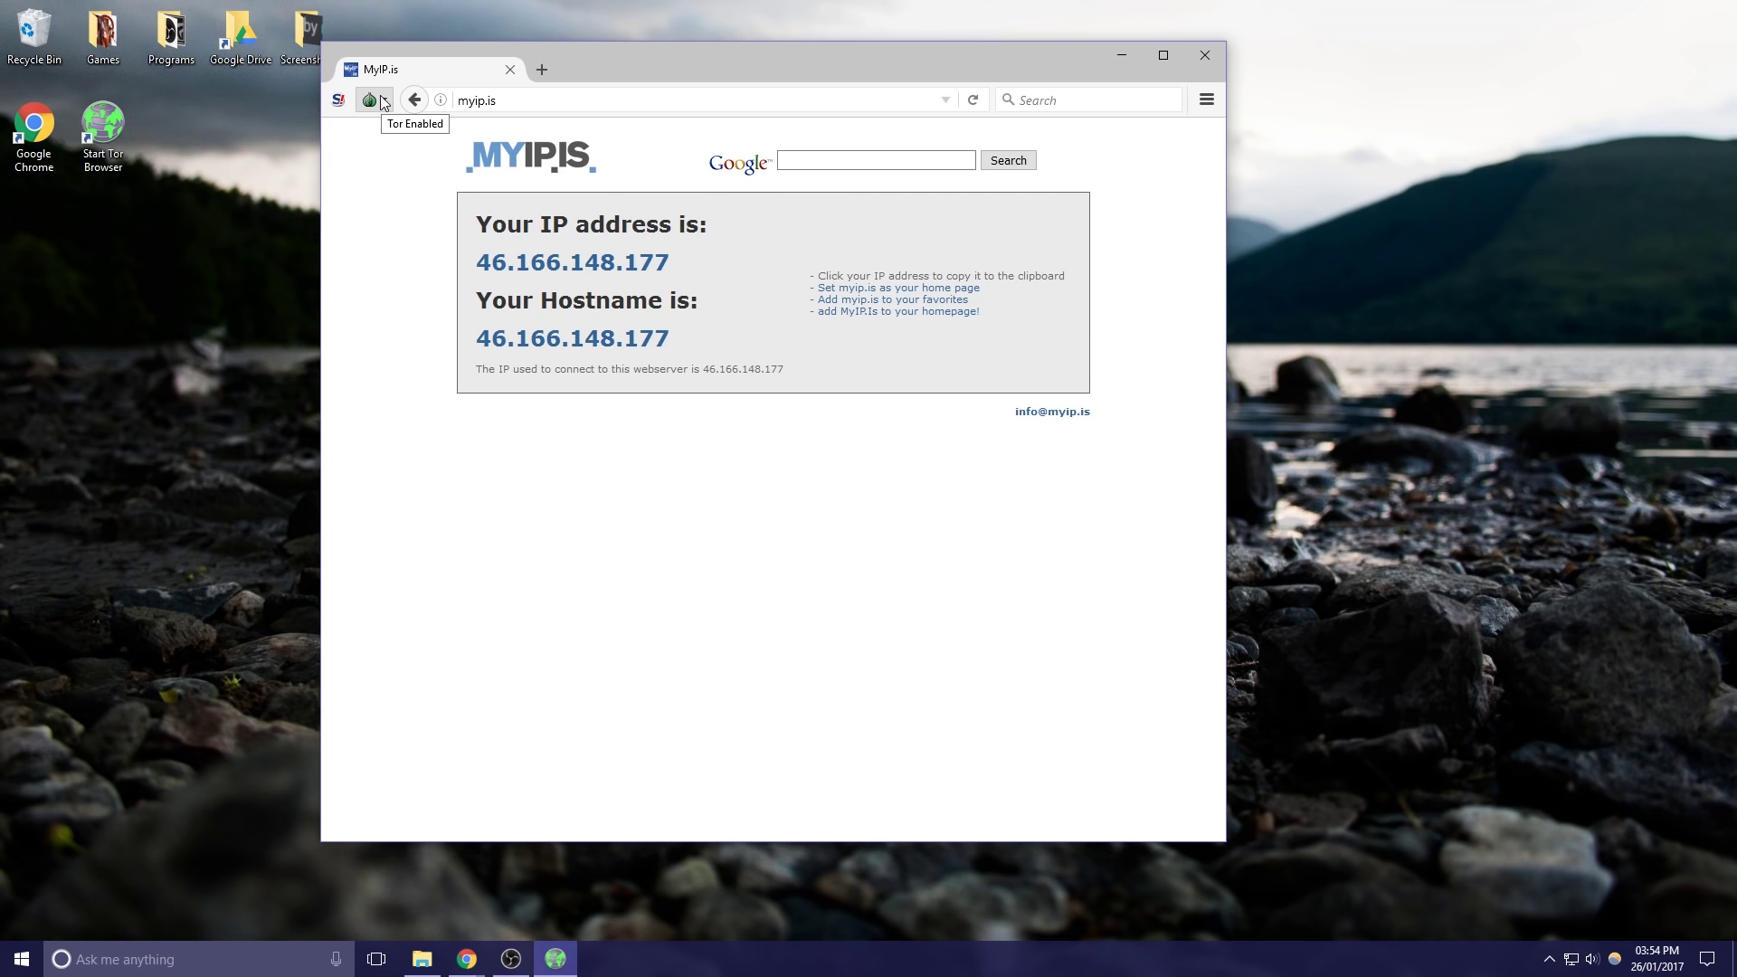
left_click(384, 102)
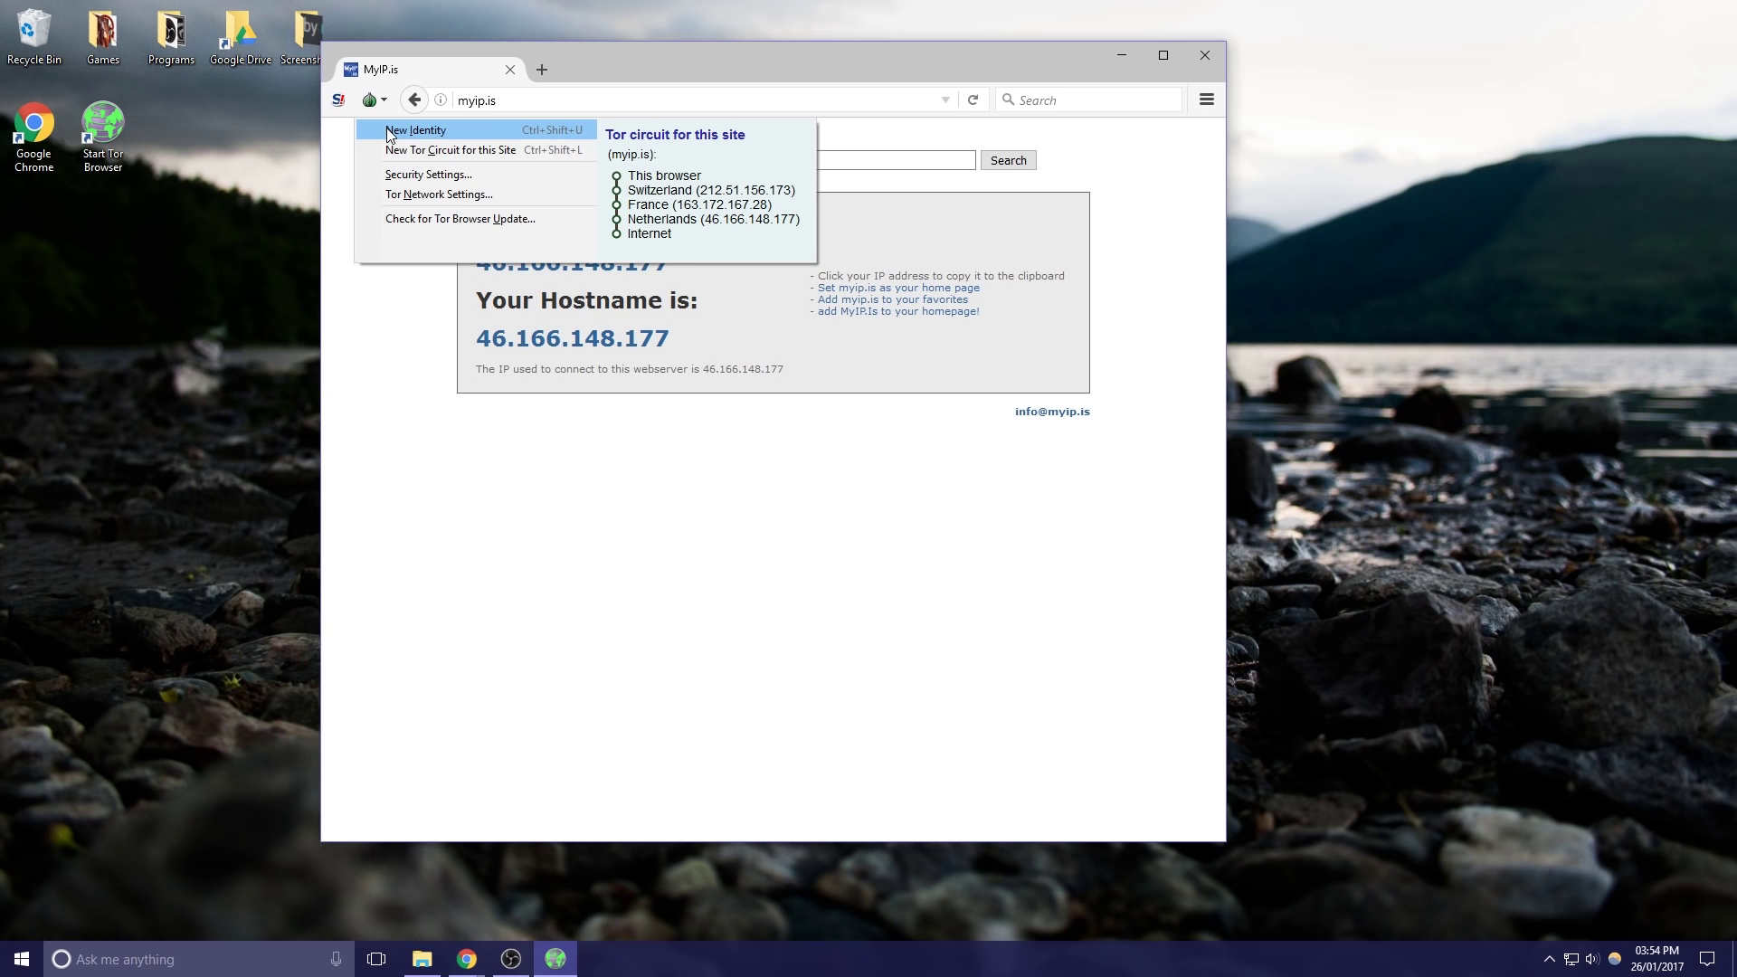
Step: Confirm a New Identity from the onion menu, then reload myip.is to show 199.249.223.64
left_click(389, 132)
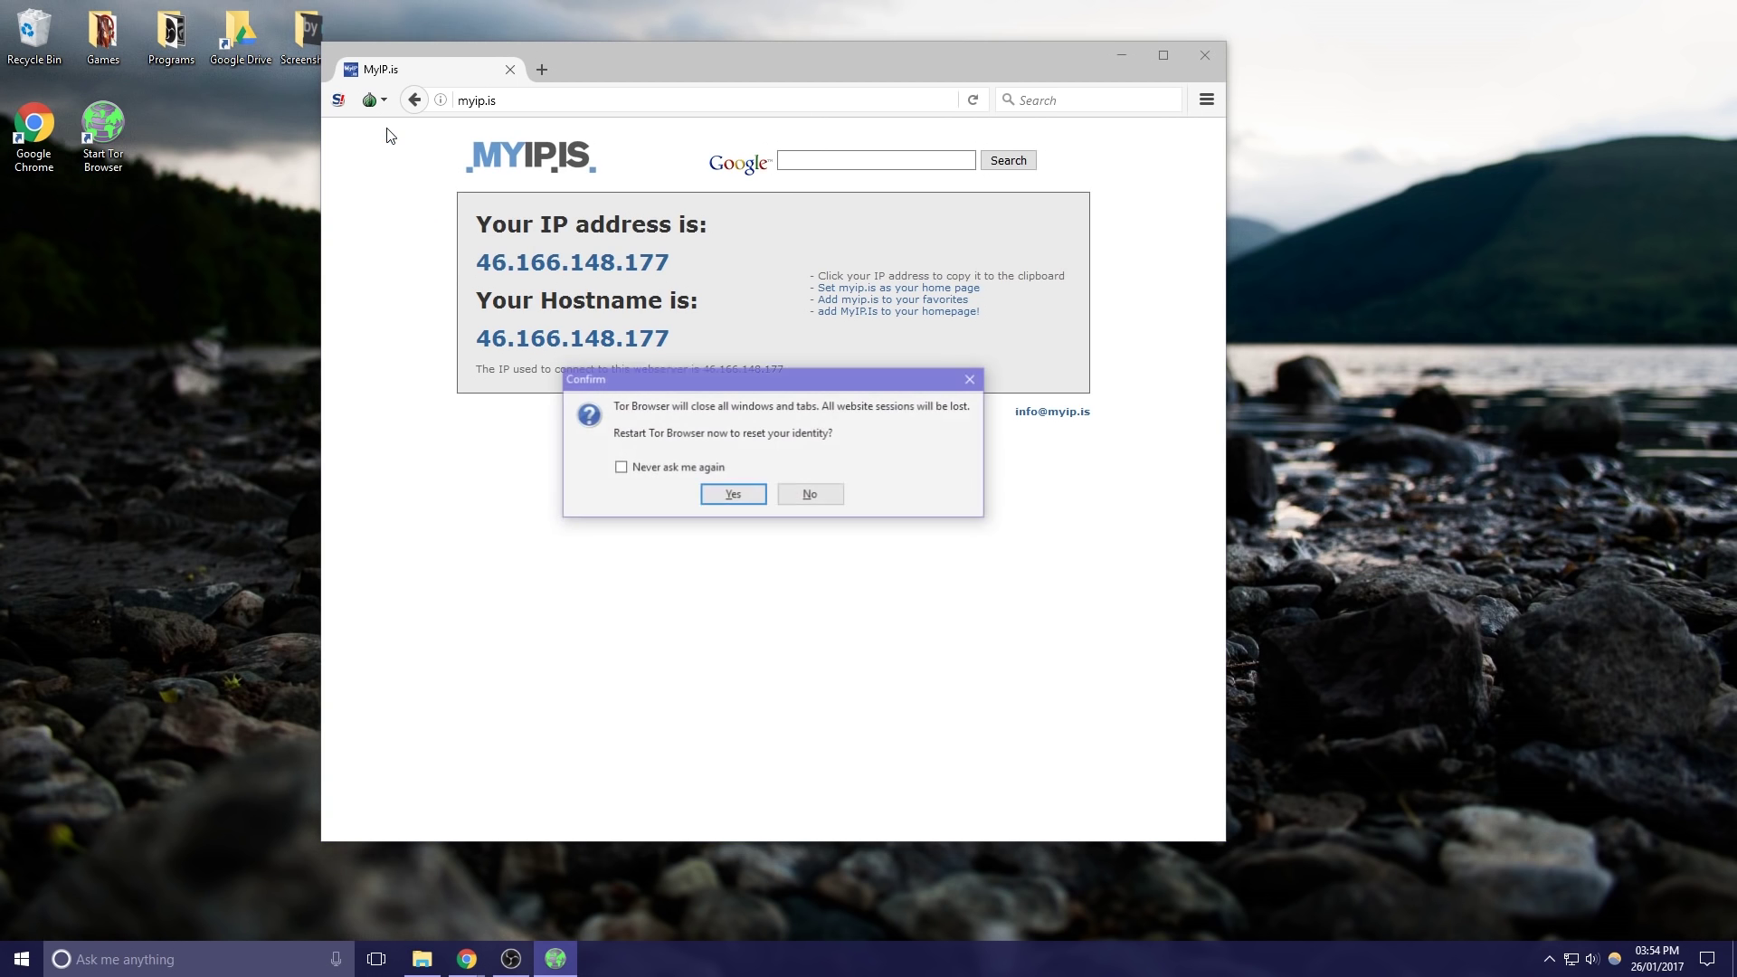
left_click(732, 496)
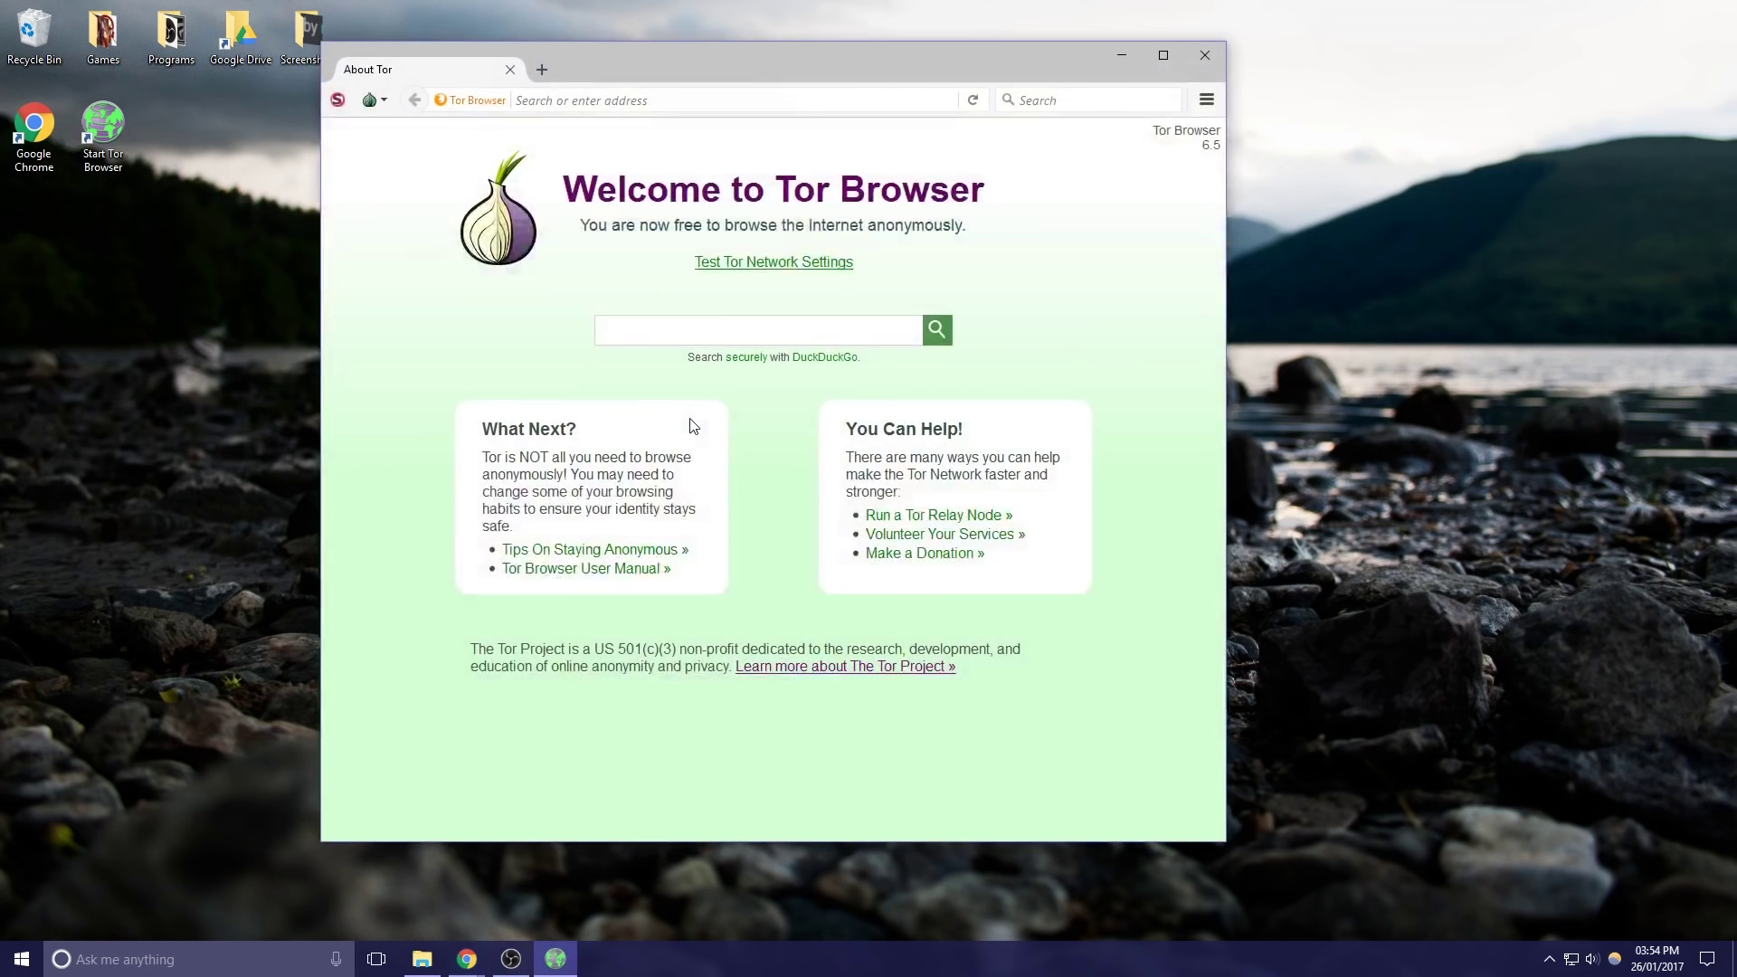
left_click(593, 101)
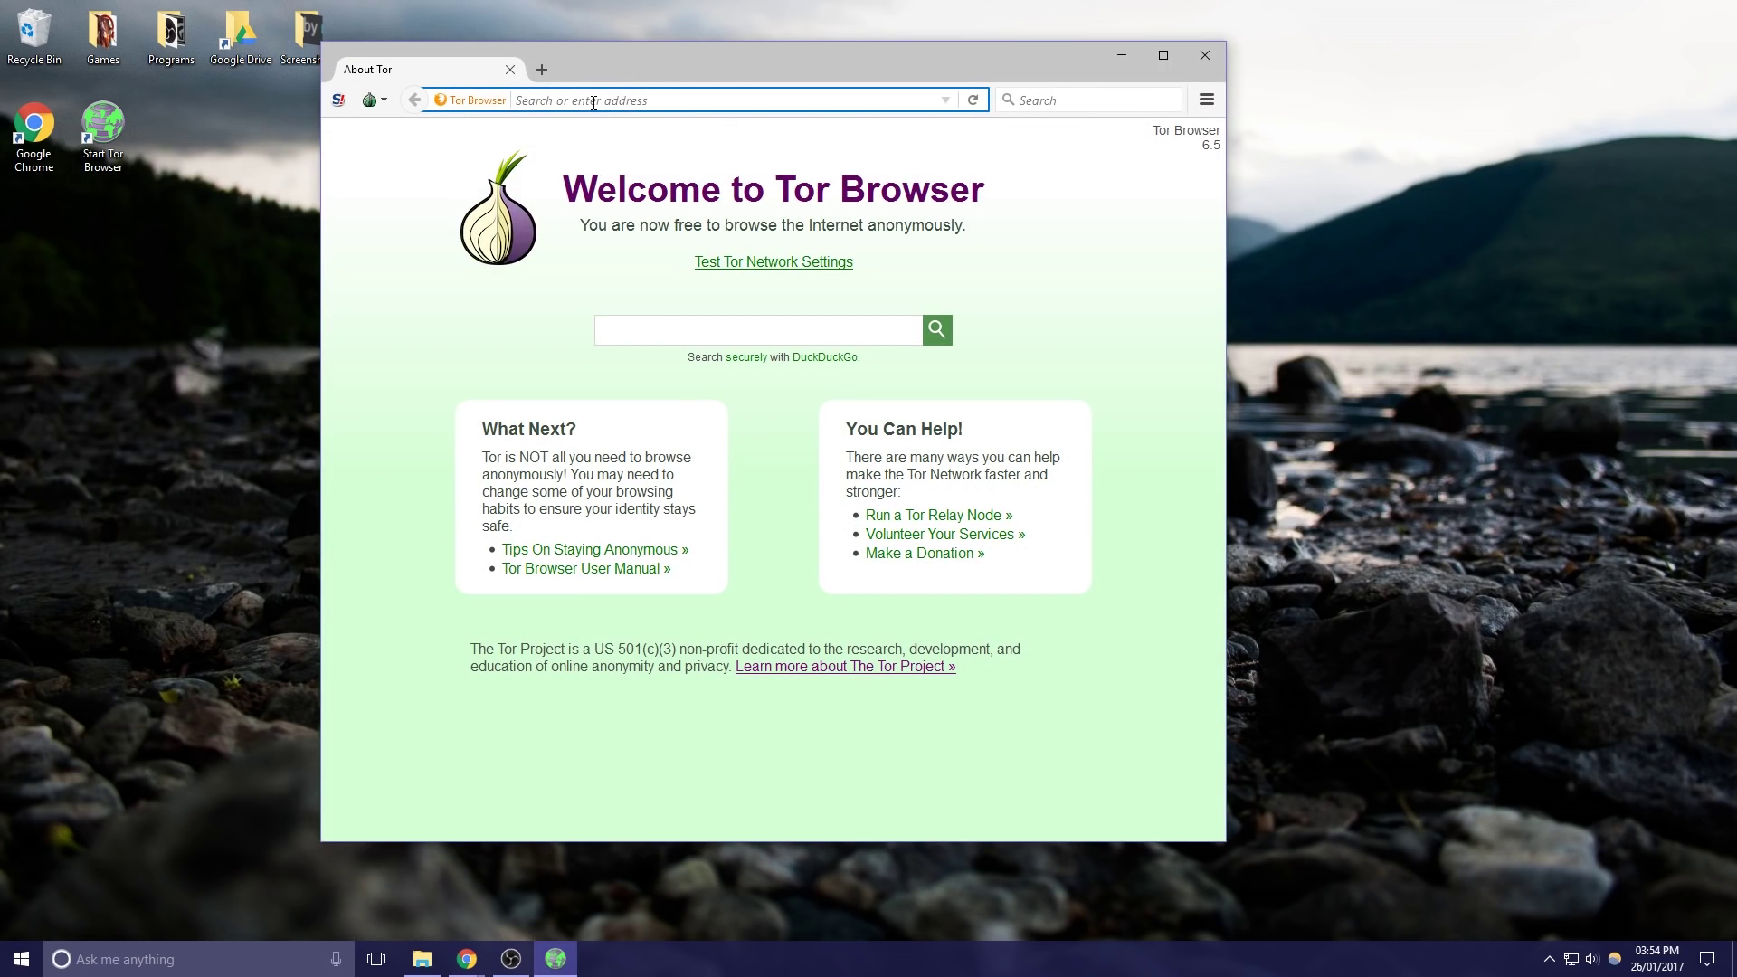
type("mip")
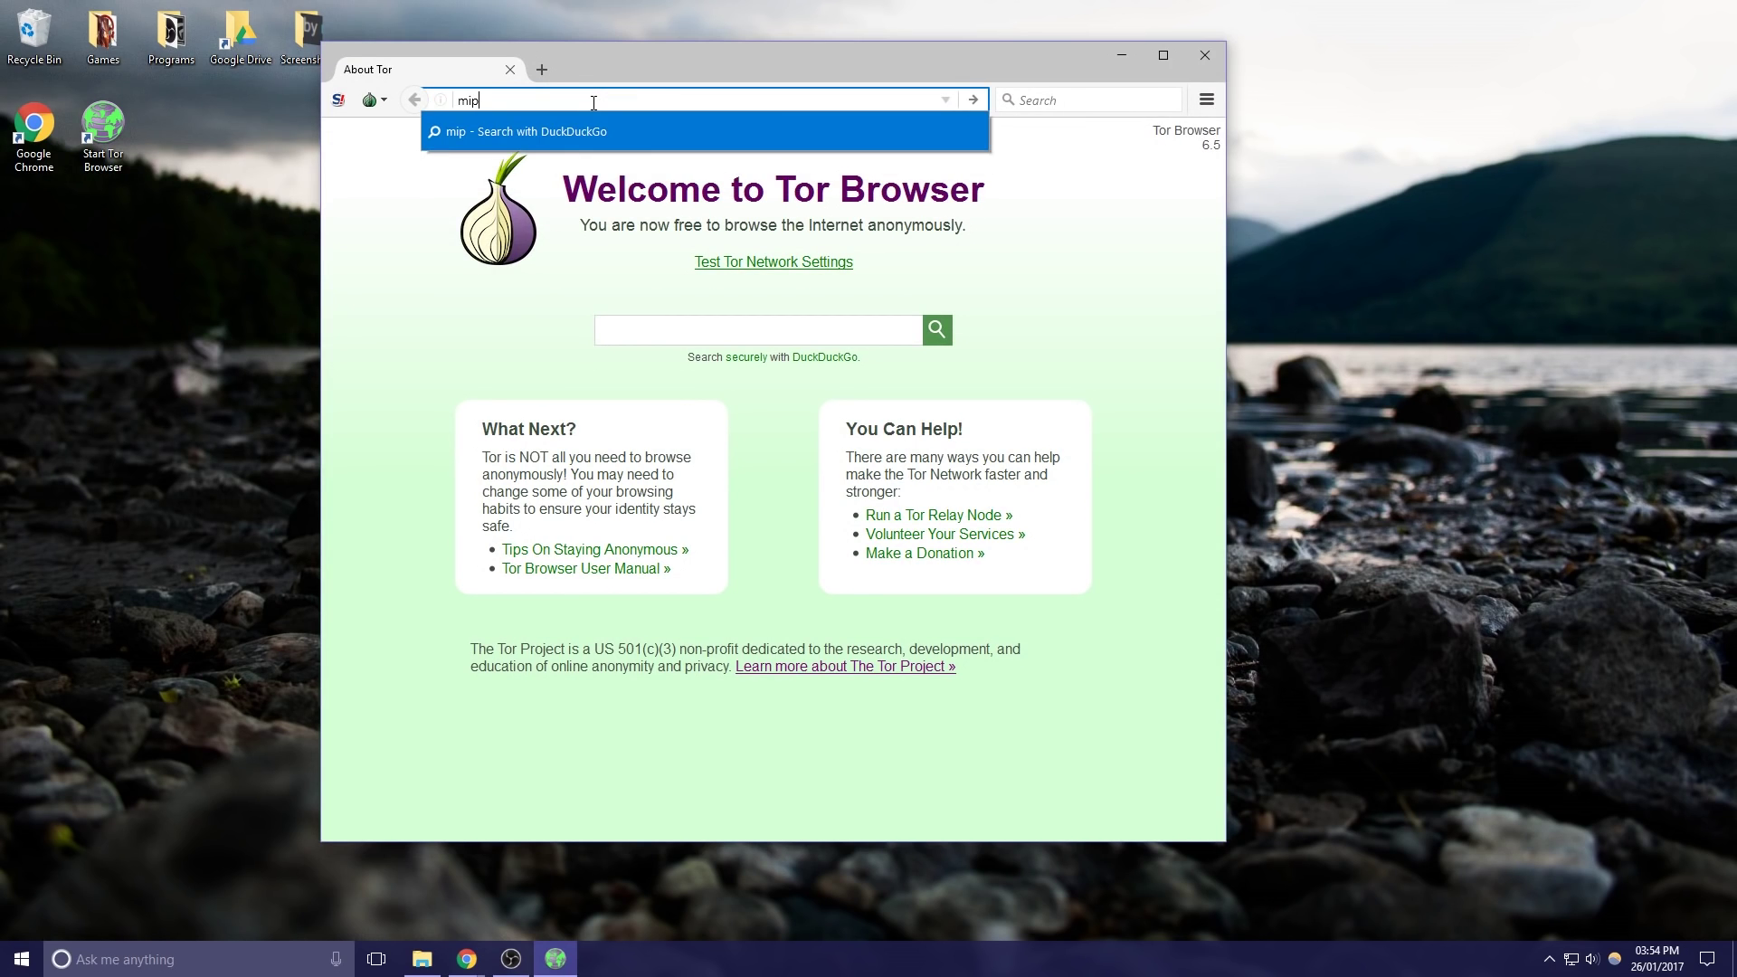
key("BackSpace")
key("BackSpace")
key("BackSpace")
type("m,")
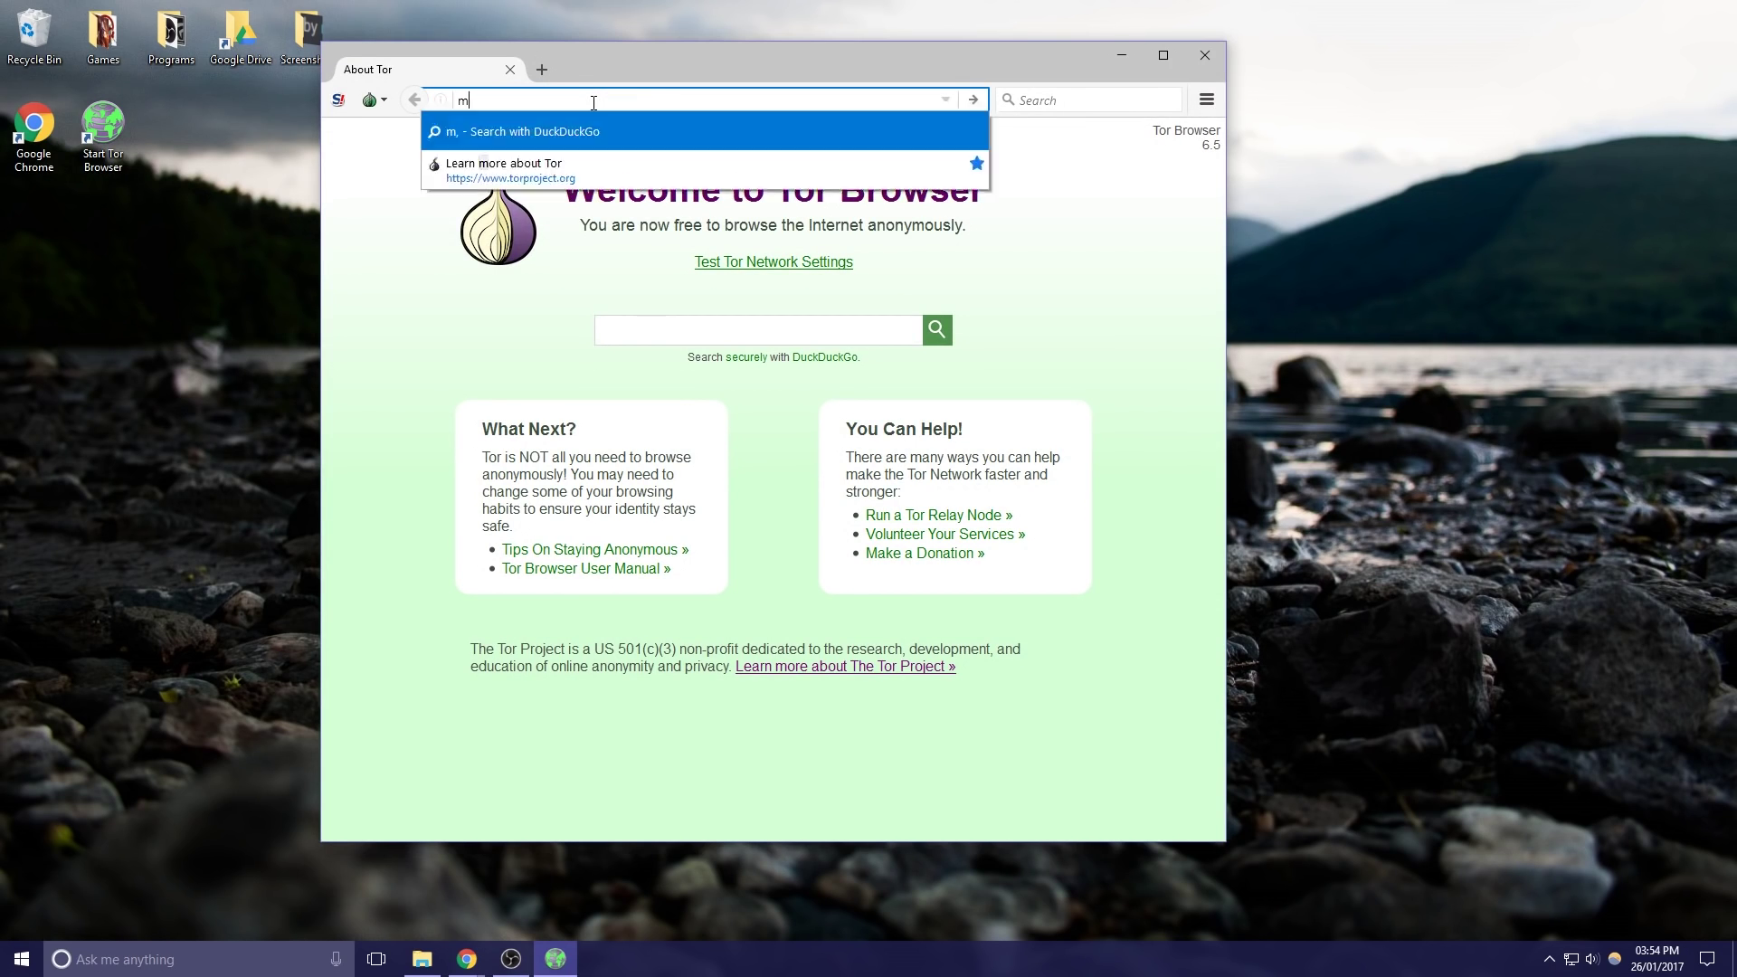
key("BackSpace")
type("y")
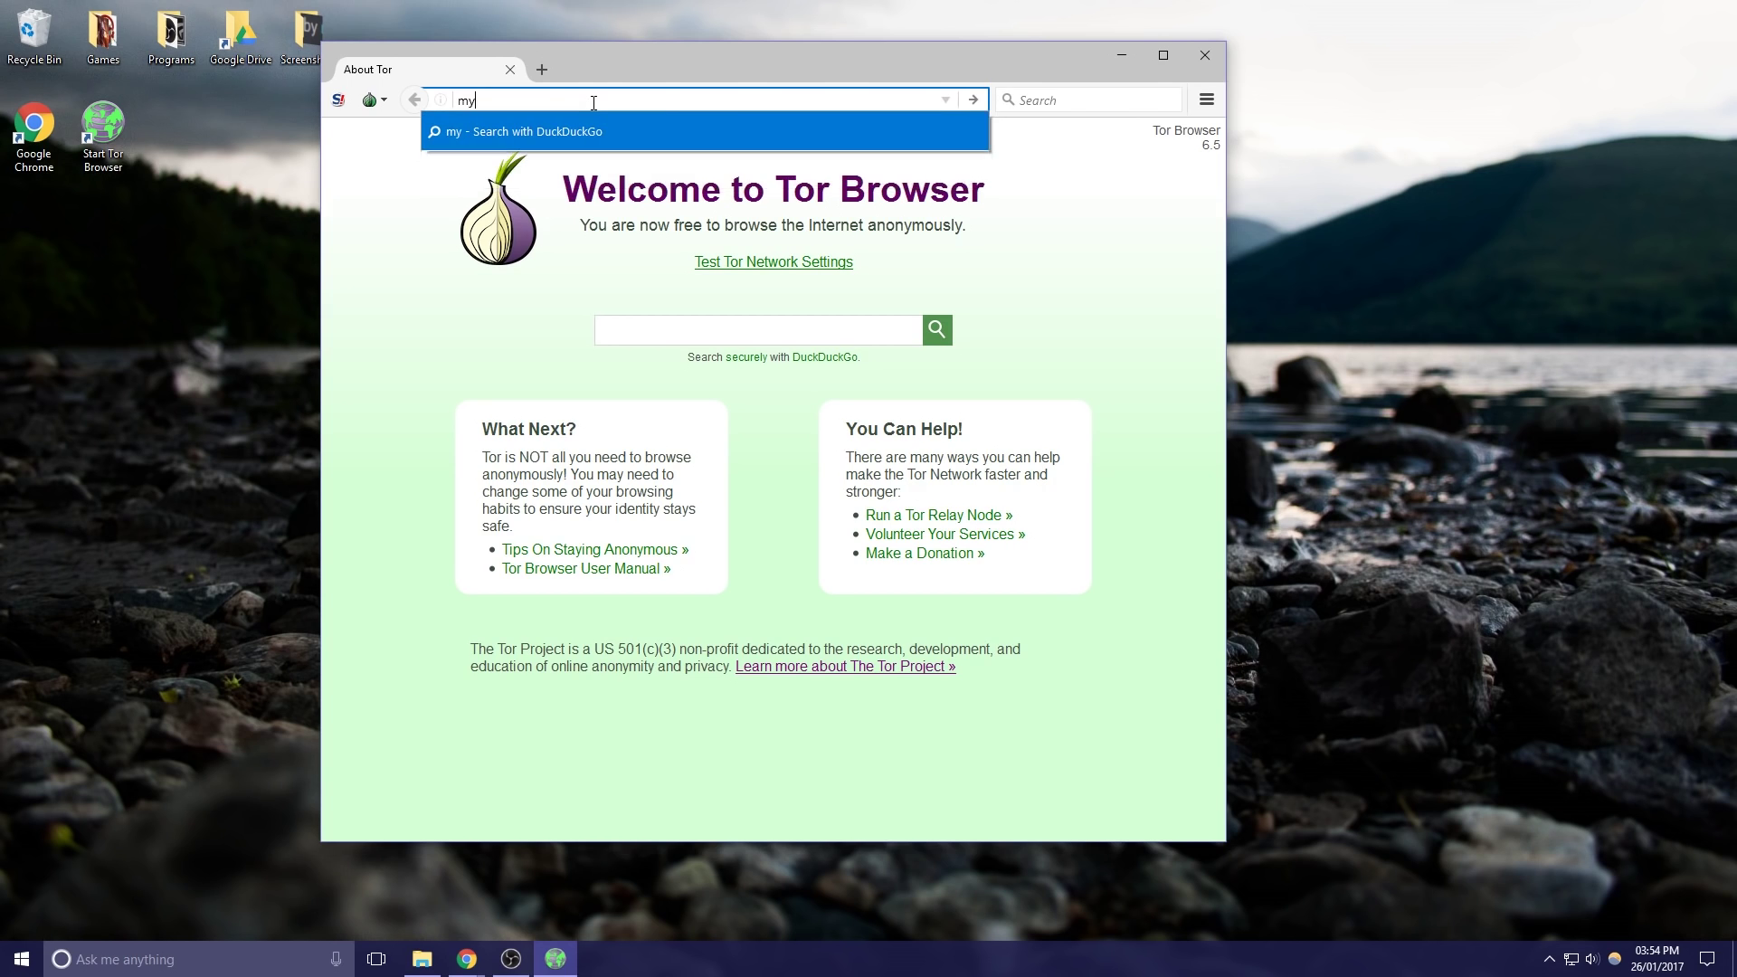
type("ip.is")
key("Return")
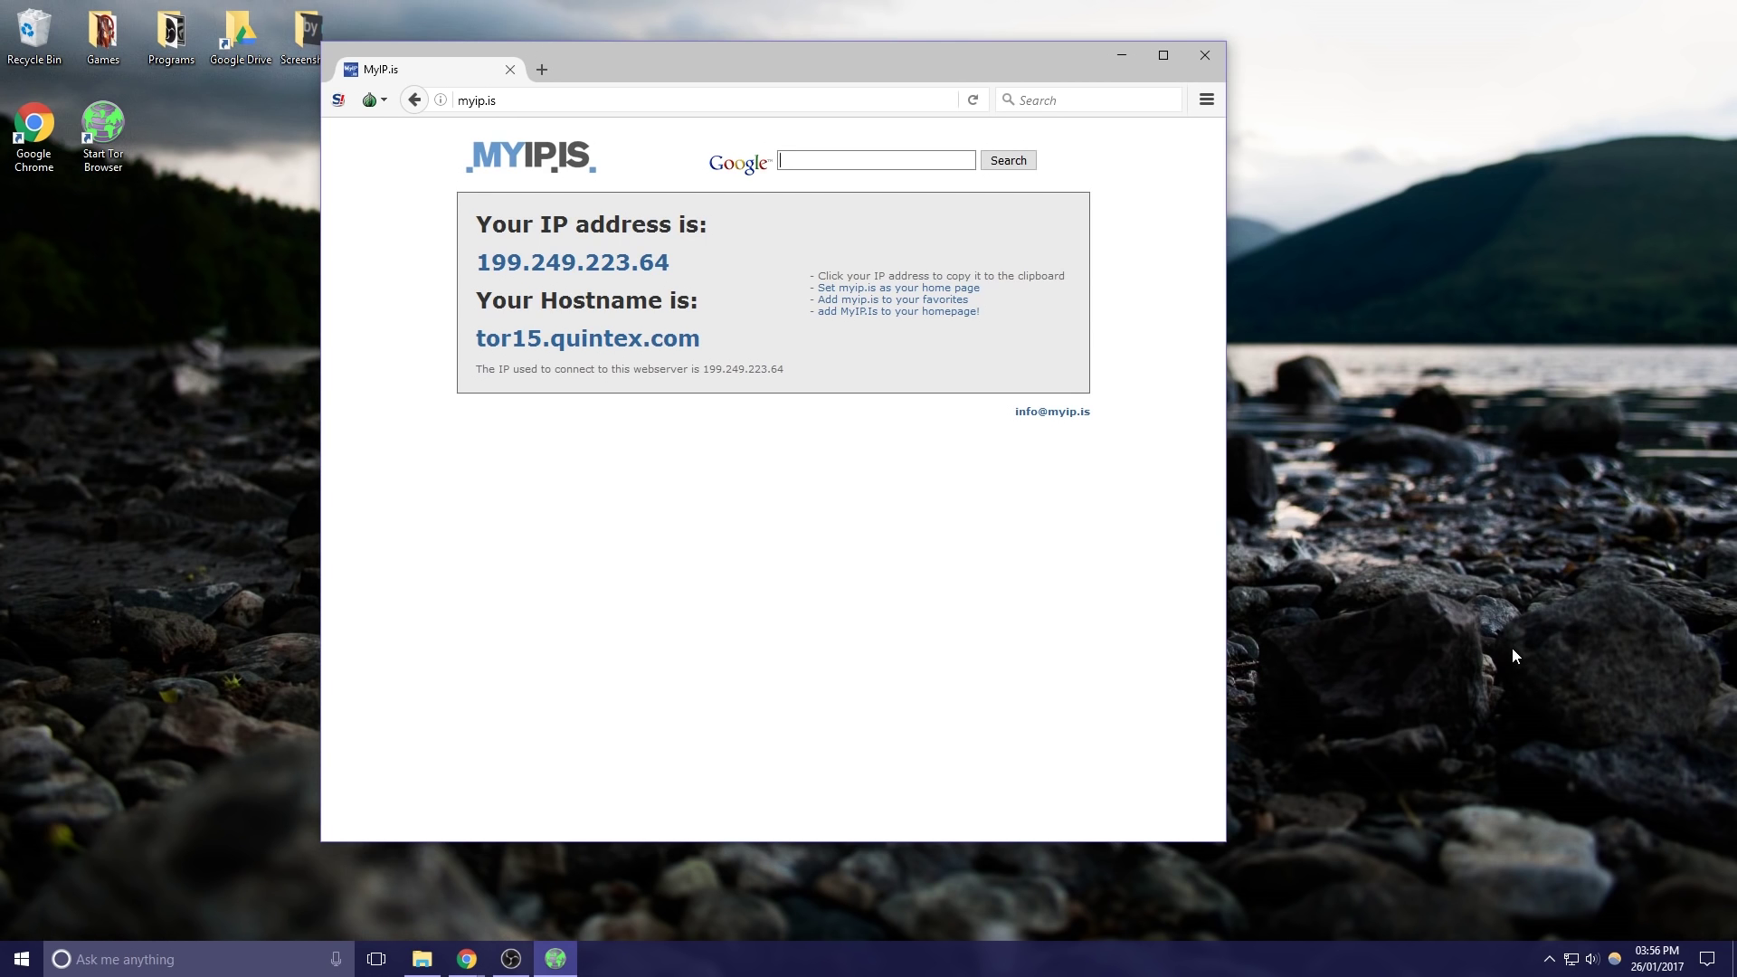
Step: Maximize the browser window, restore it to default size, and dismiss the maximizing warning
left_click_drag(1024, 78, 1007, 7)
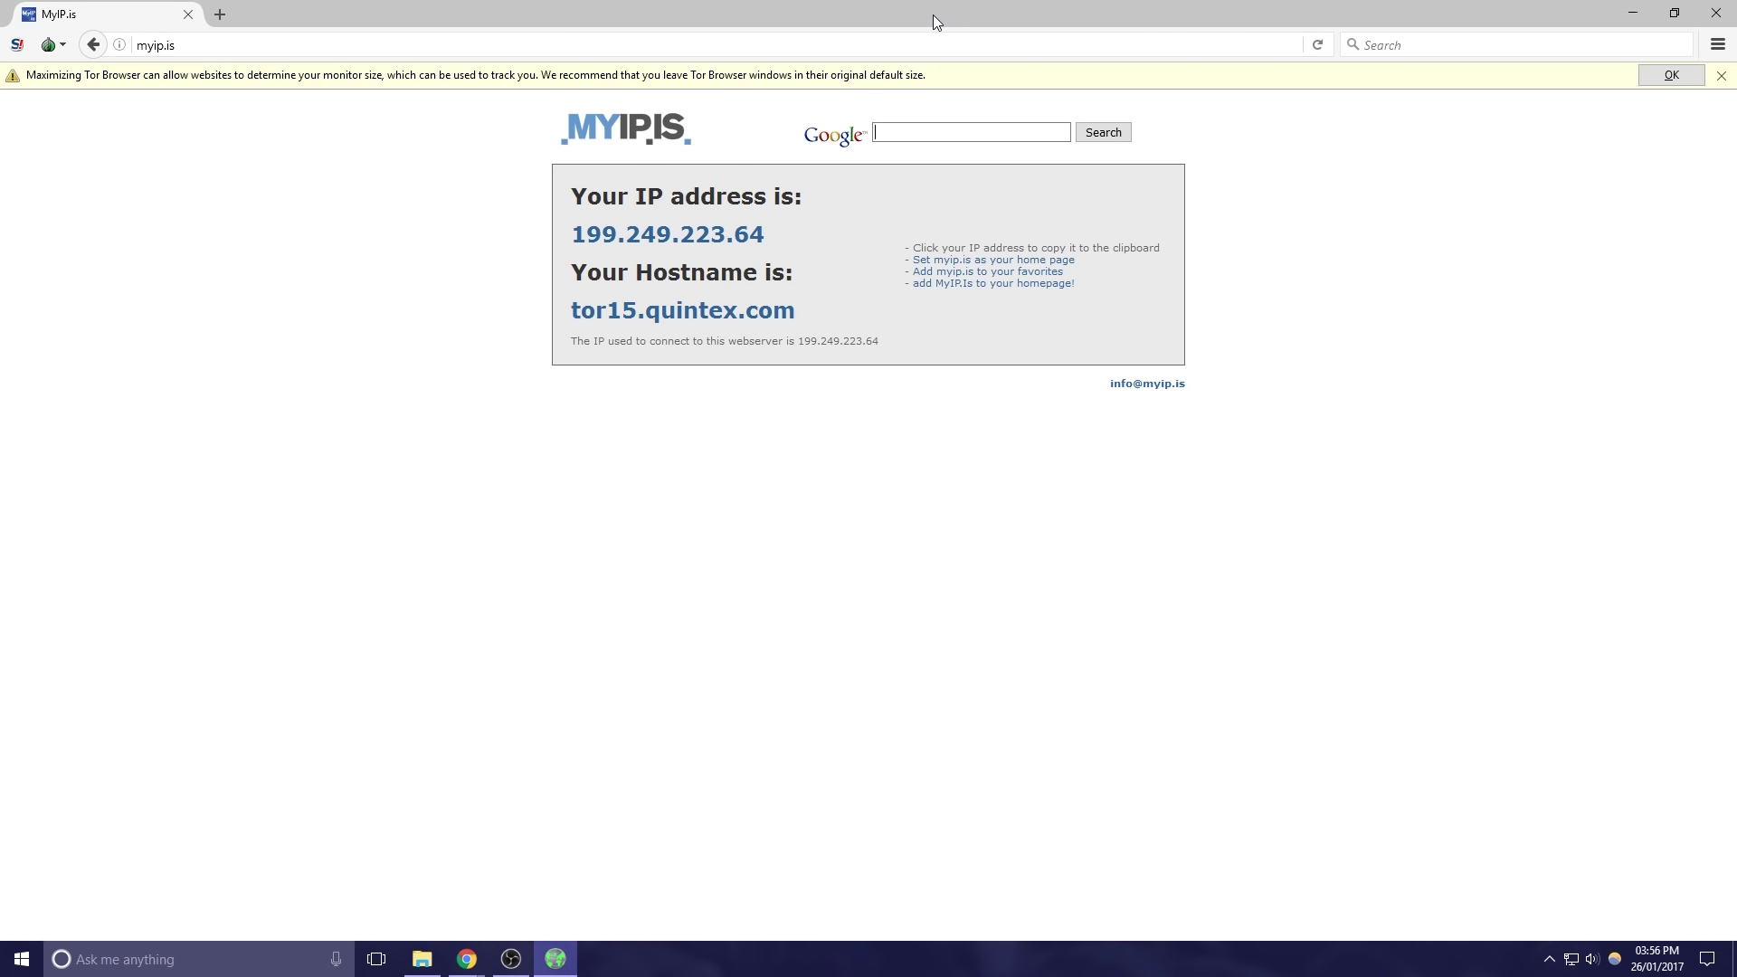
left_click_drag(931, 19, 918, 72)
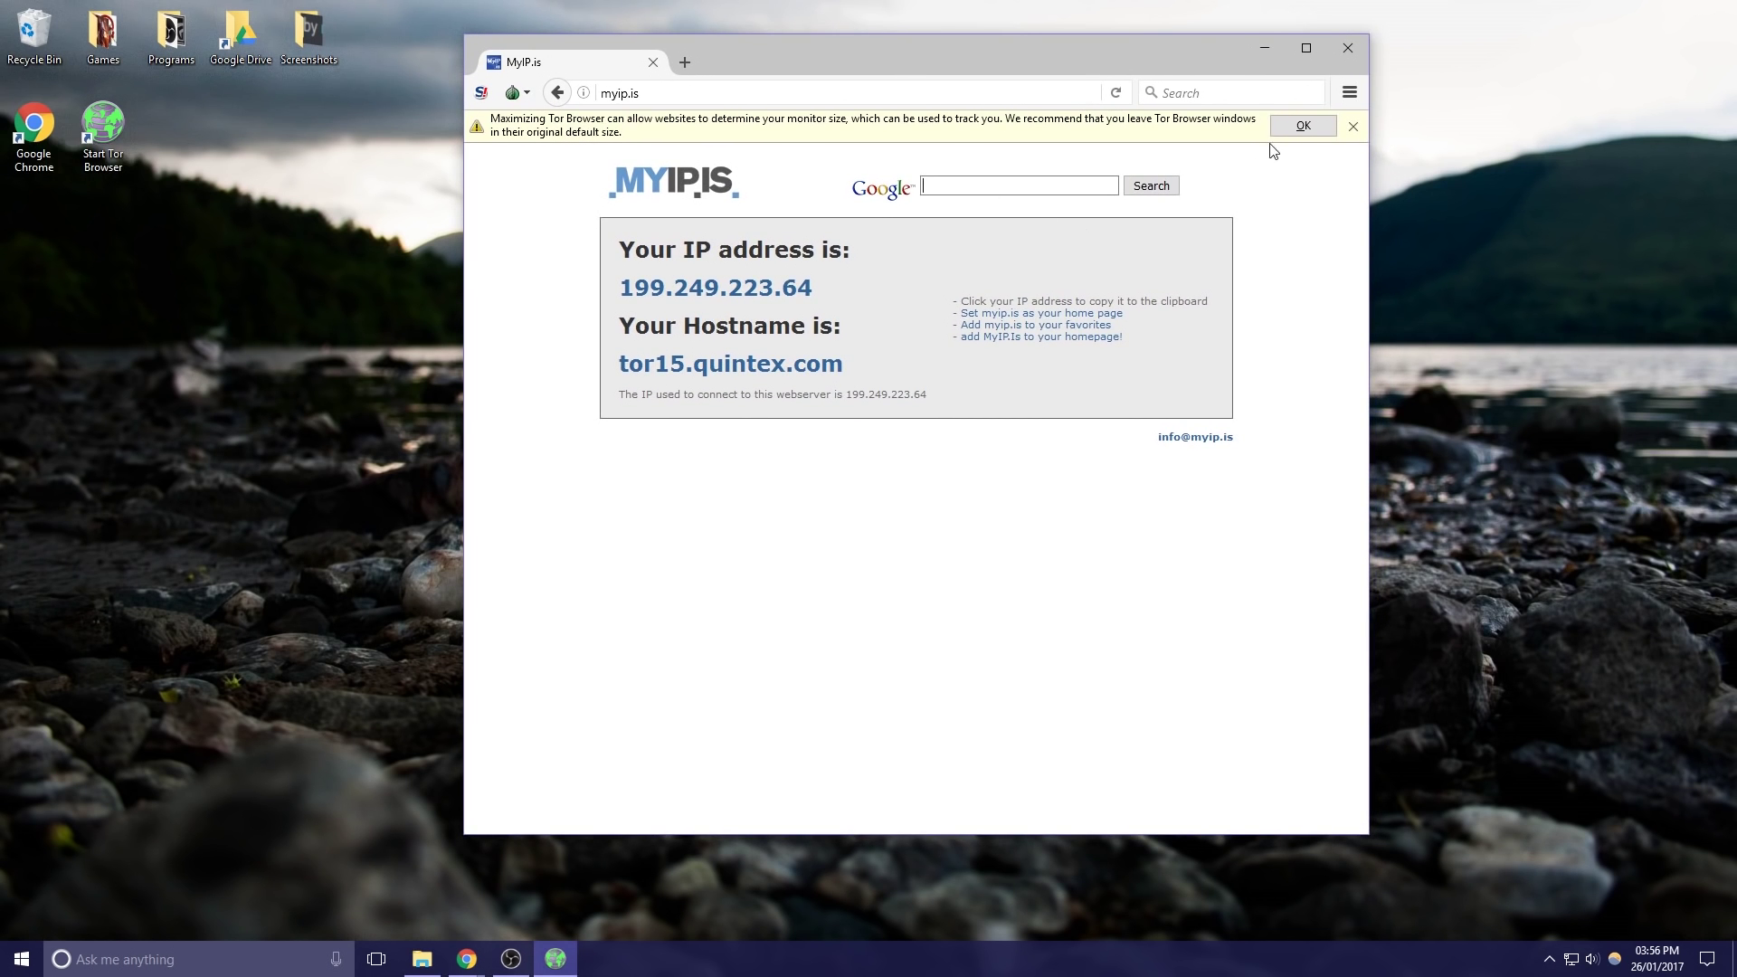
left_click(1293, 127)
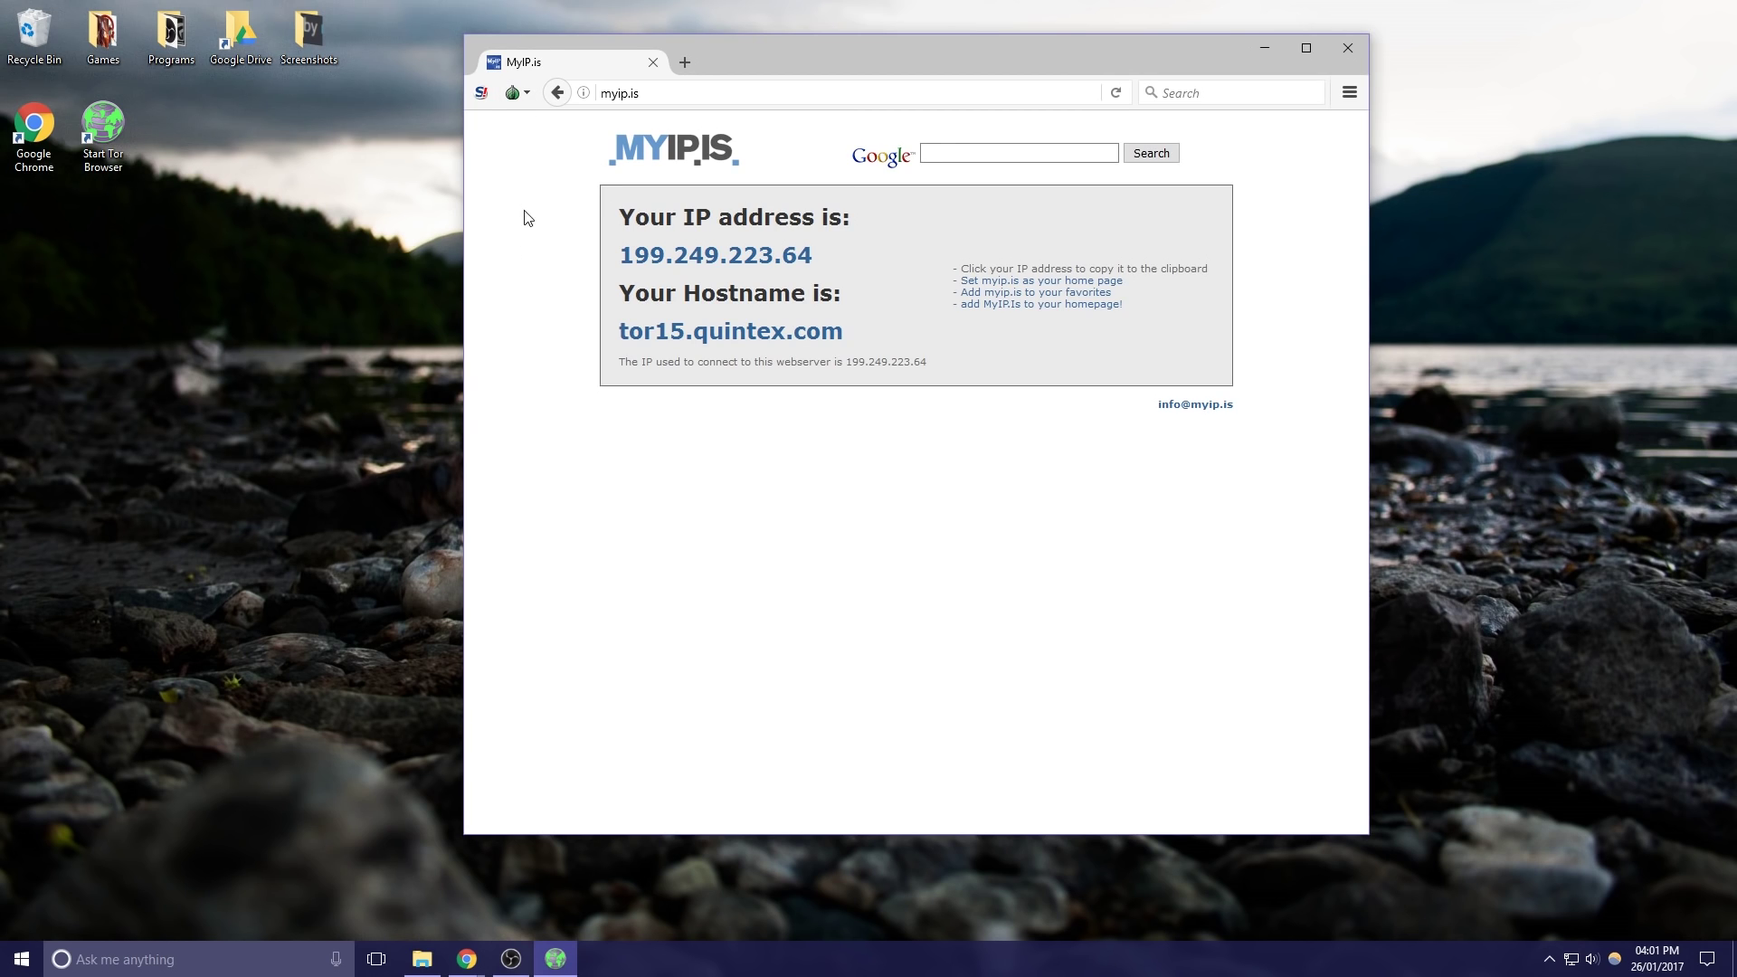
Step: Show the myip.is circuit panel: Switzerland–France–United States, exiting at 199.249.223.64
left_click(528, 98)
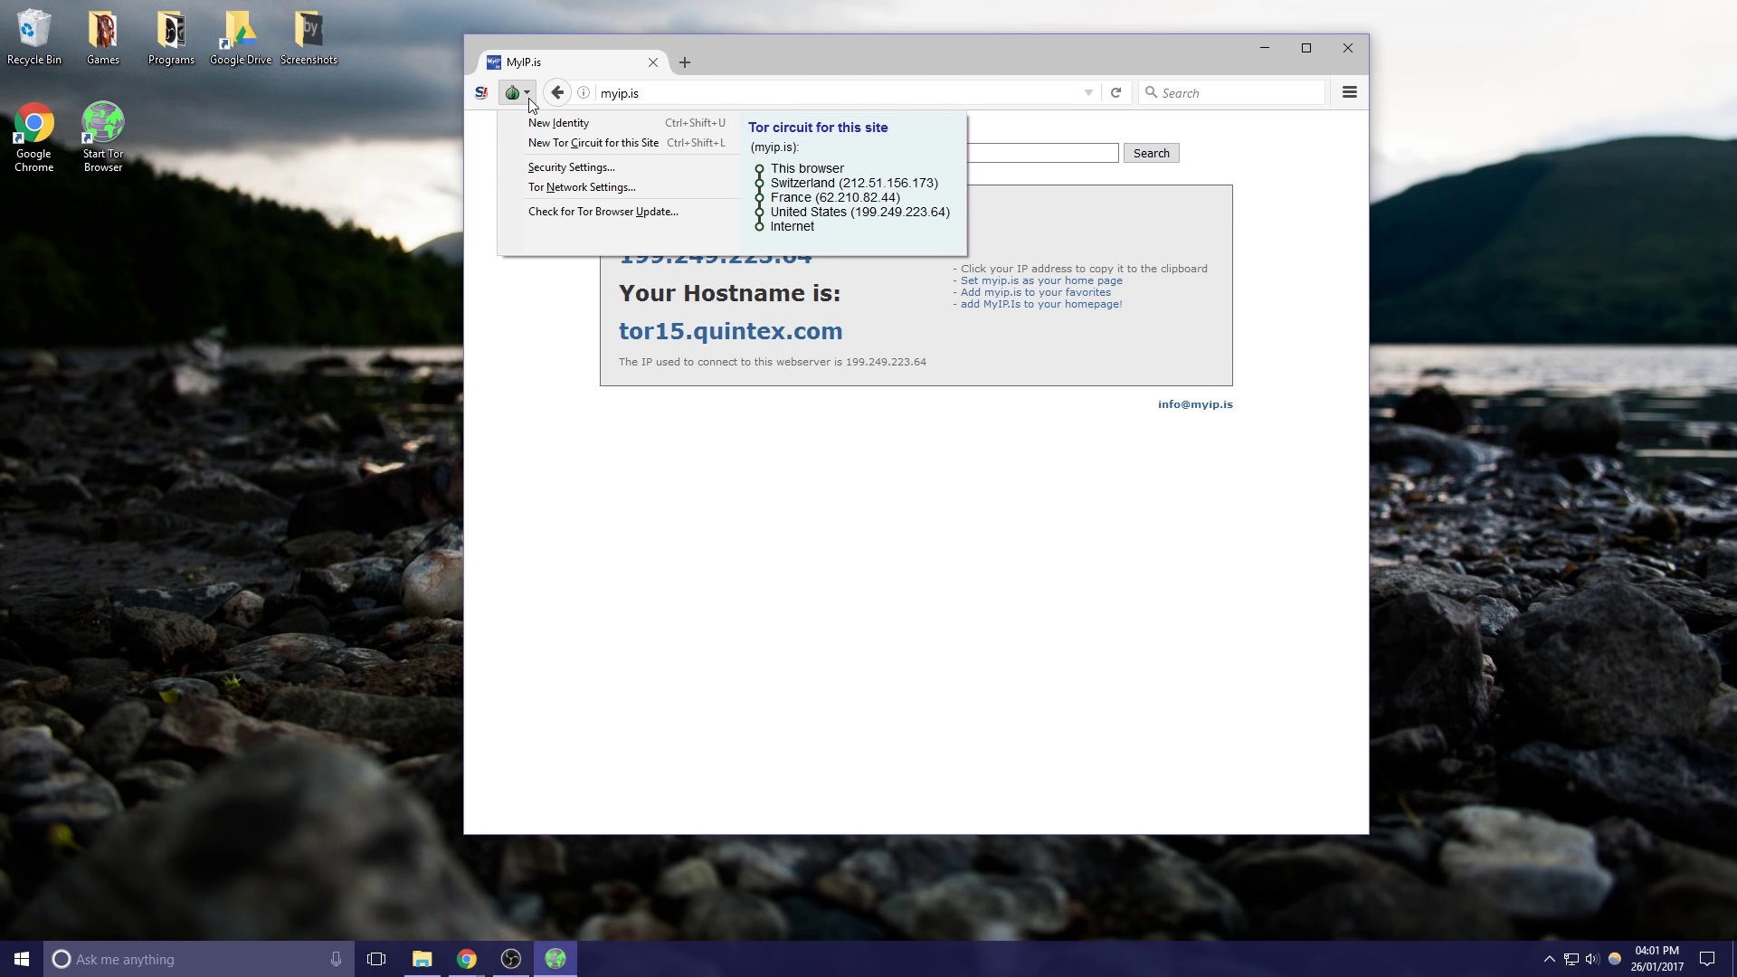
Step: Move the Tor Browser security slider from Low to High and apply it
left_click(630, 169)
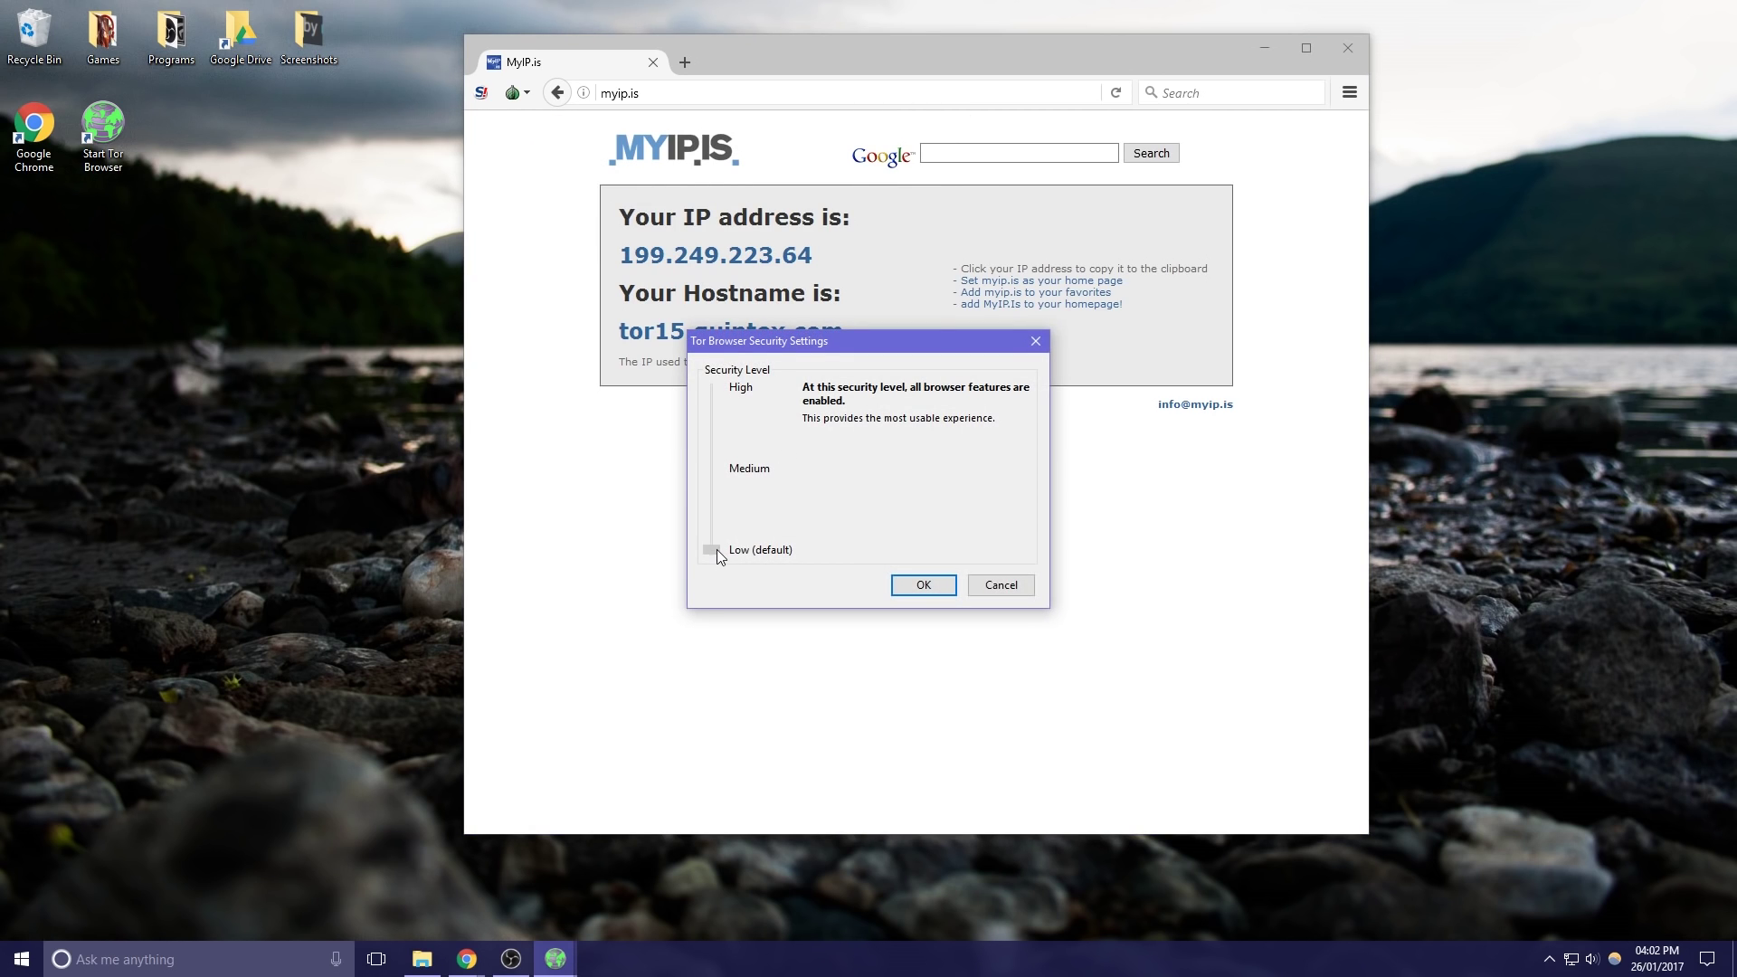
left_click_drag(720, 530, 728, 391)
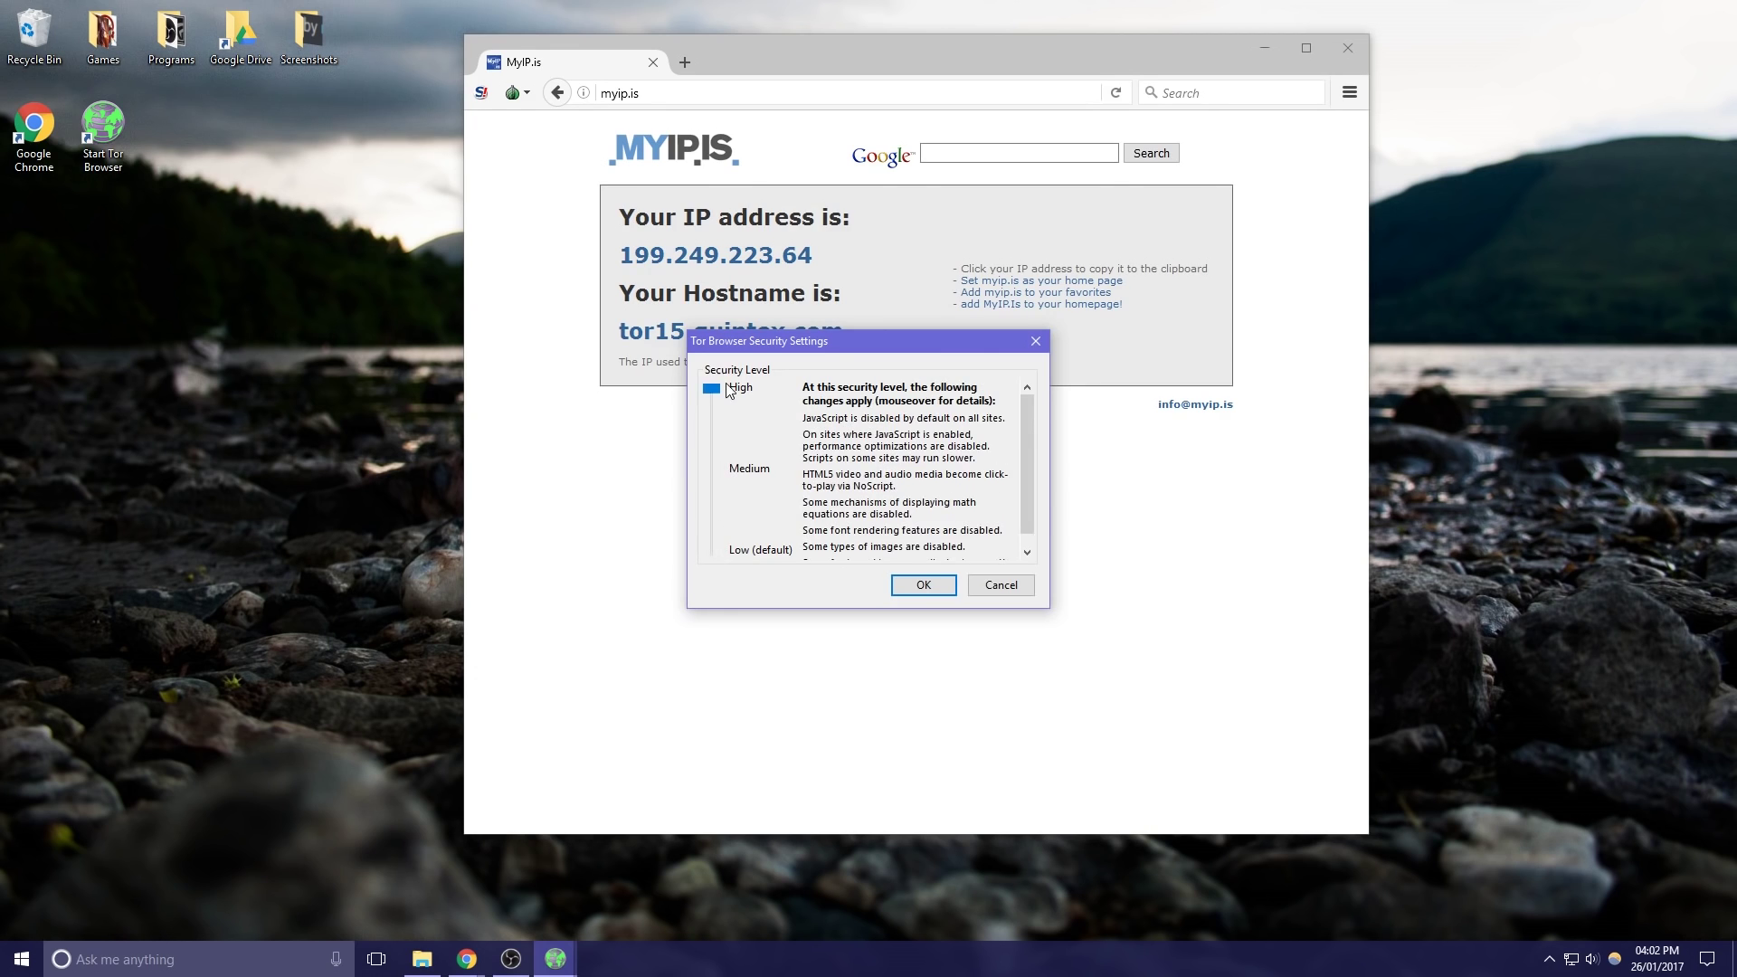
scroll(992, 509, "down", 2)
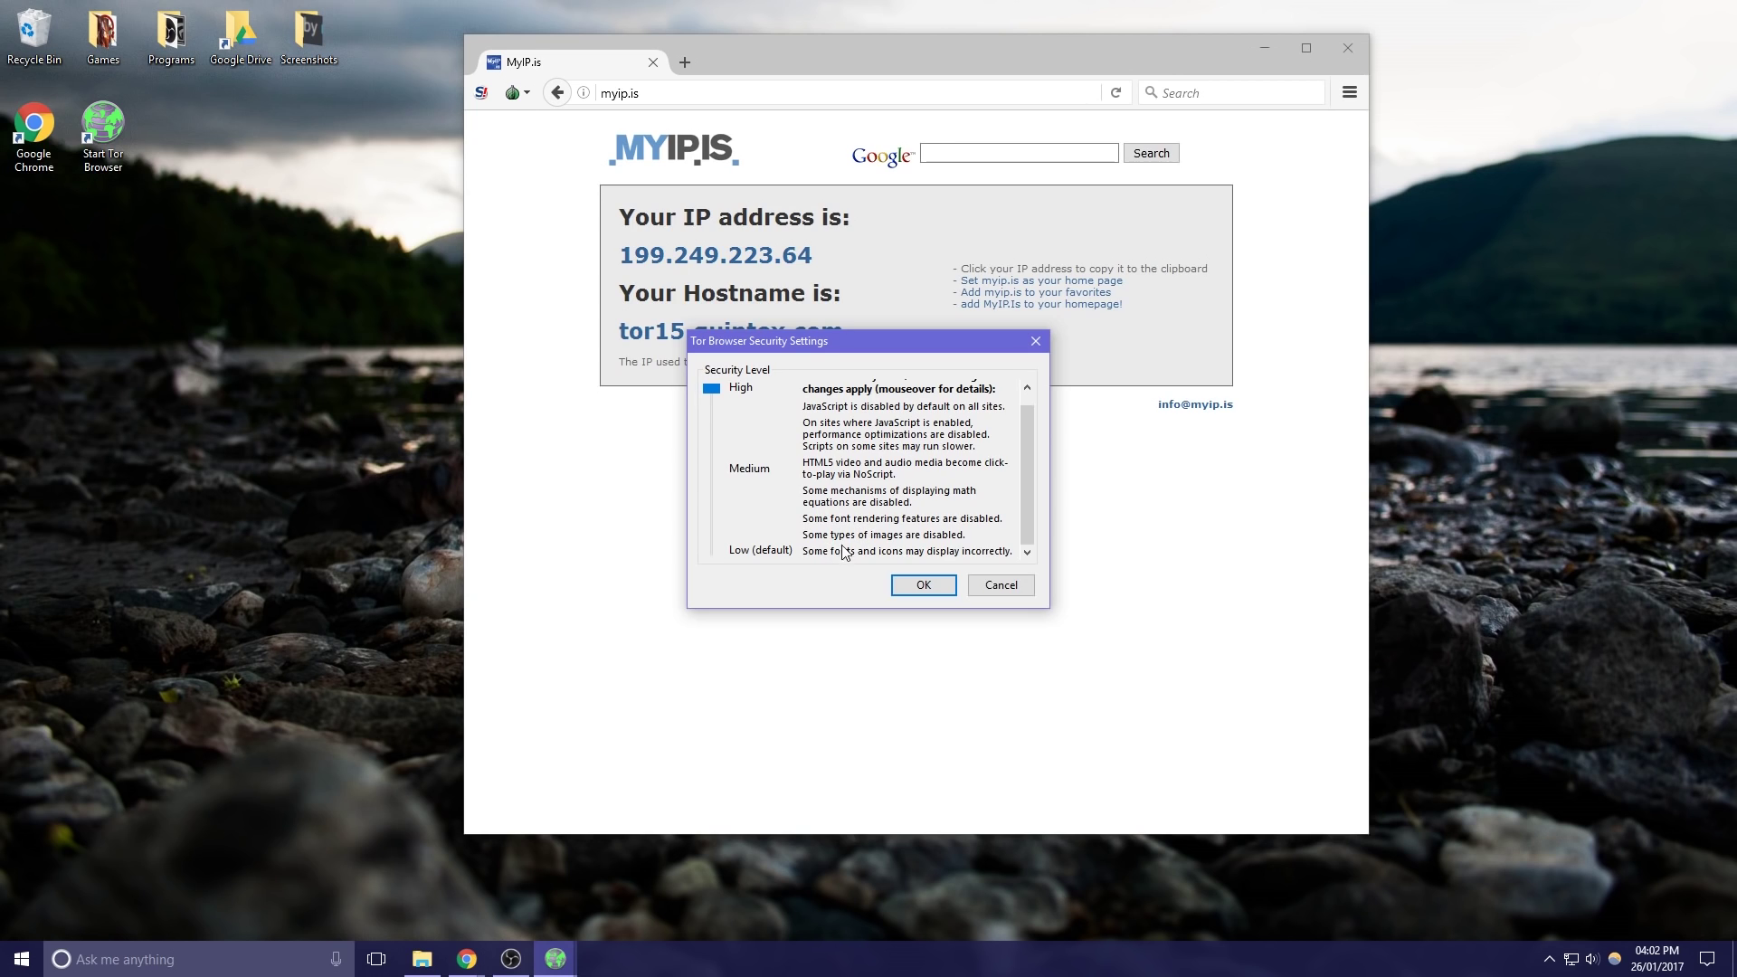
left_click(915, 586)
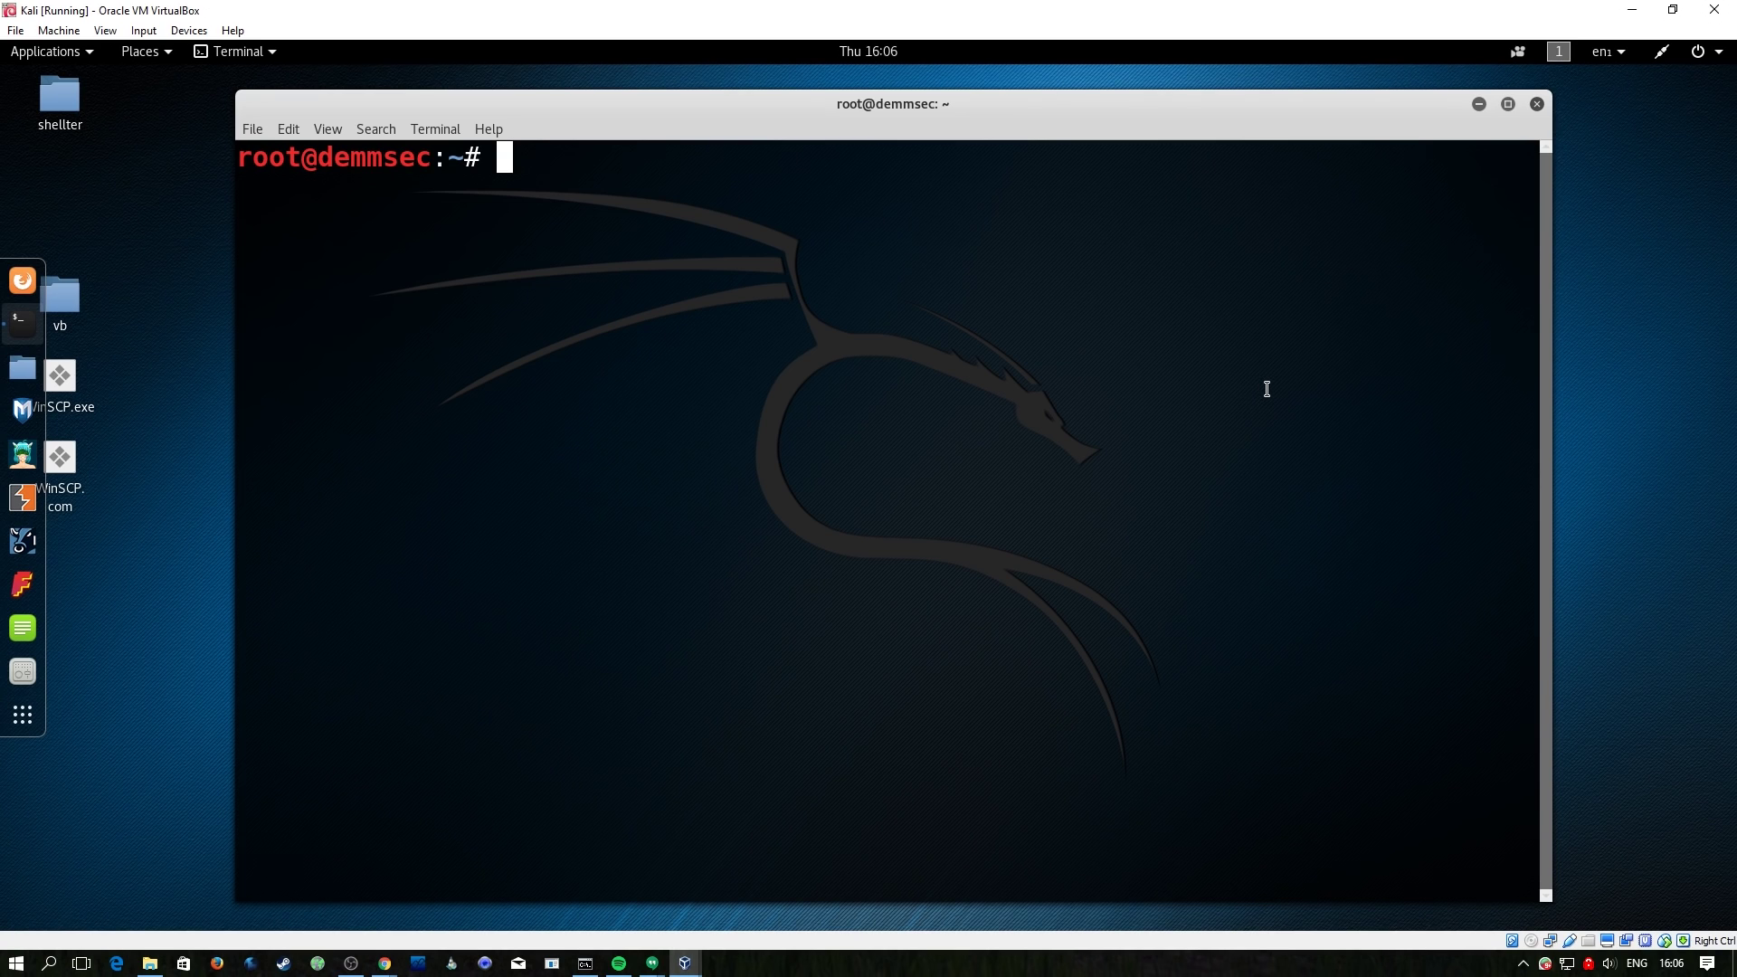
Step: Install the tor package with apt-get, confirming with y
type("apt-get insta;l")
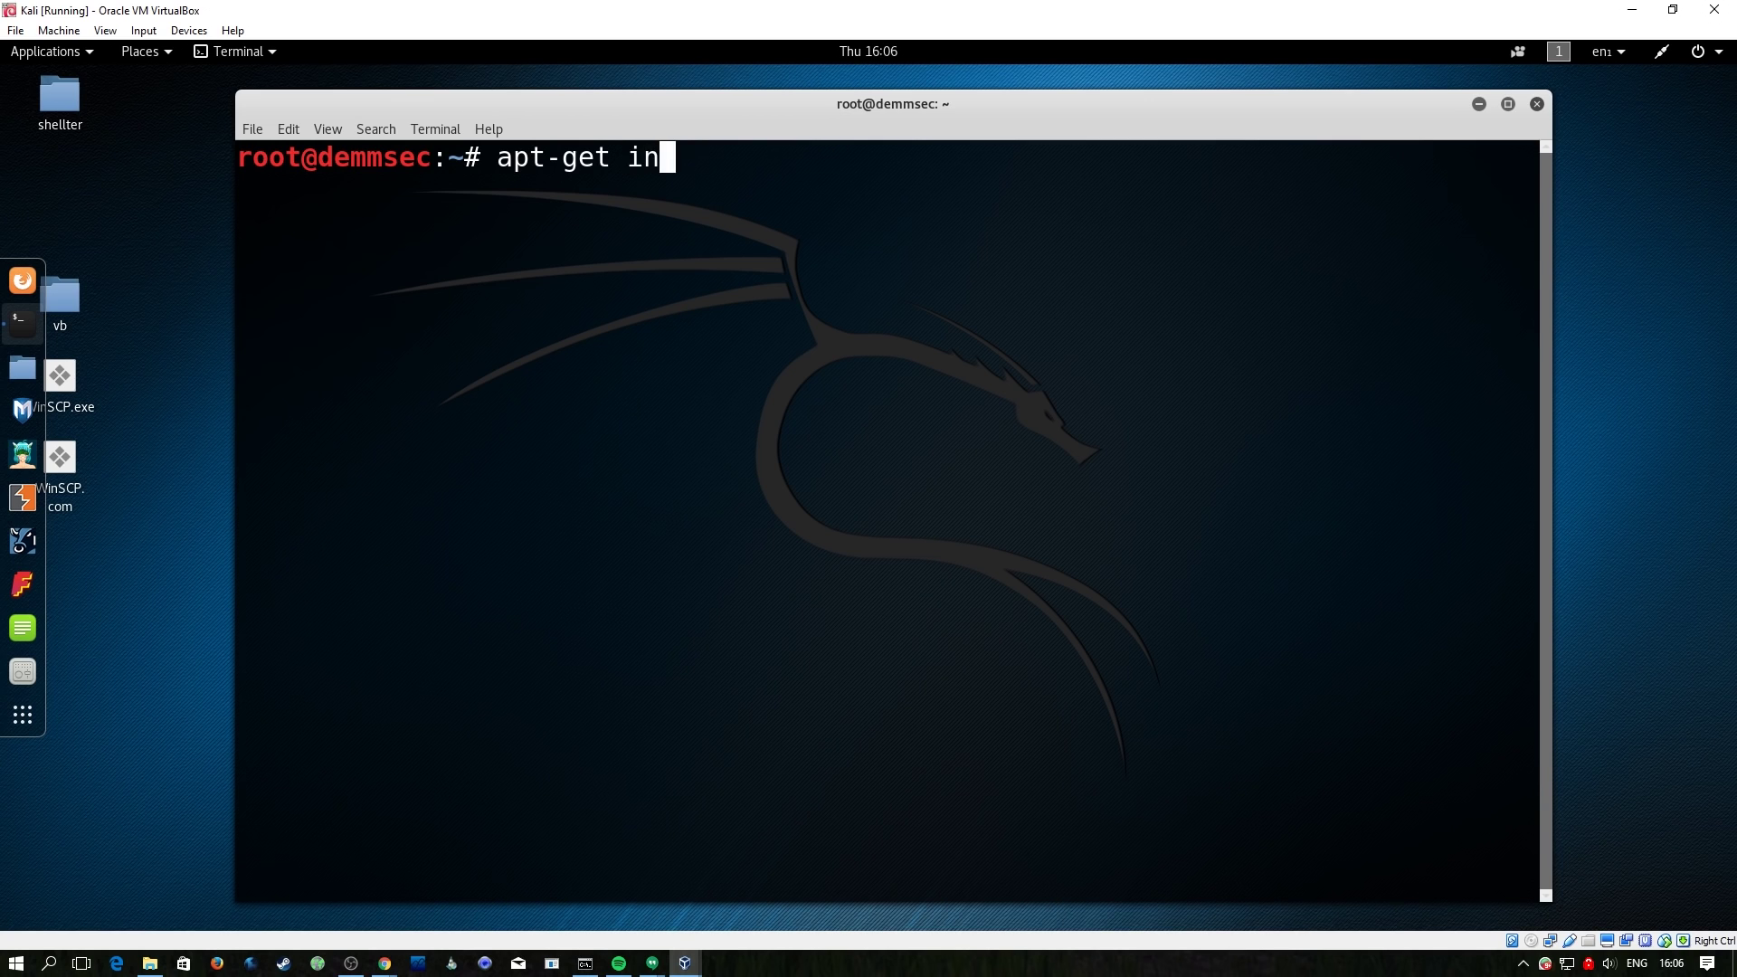
key("BackSpace")
key("BackSpace")
type("ll tor")
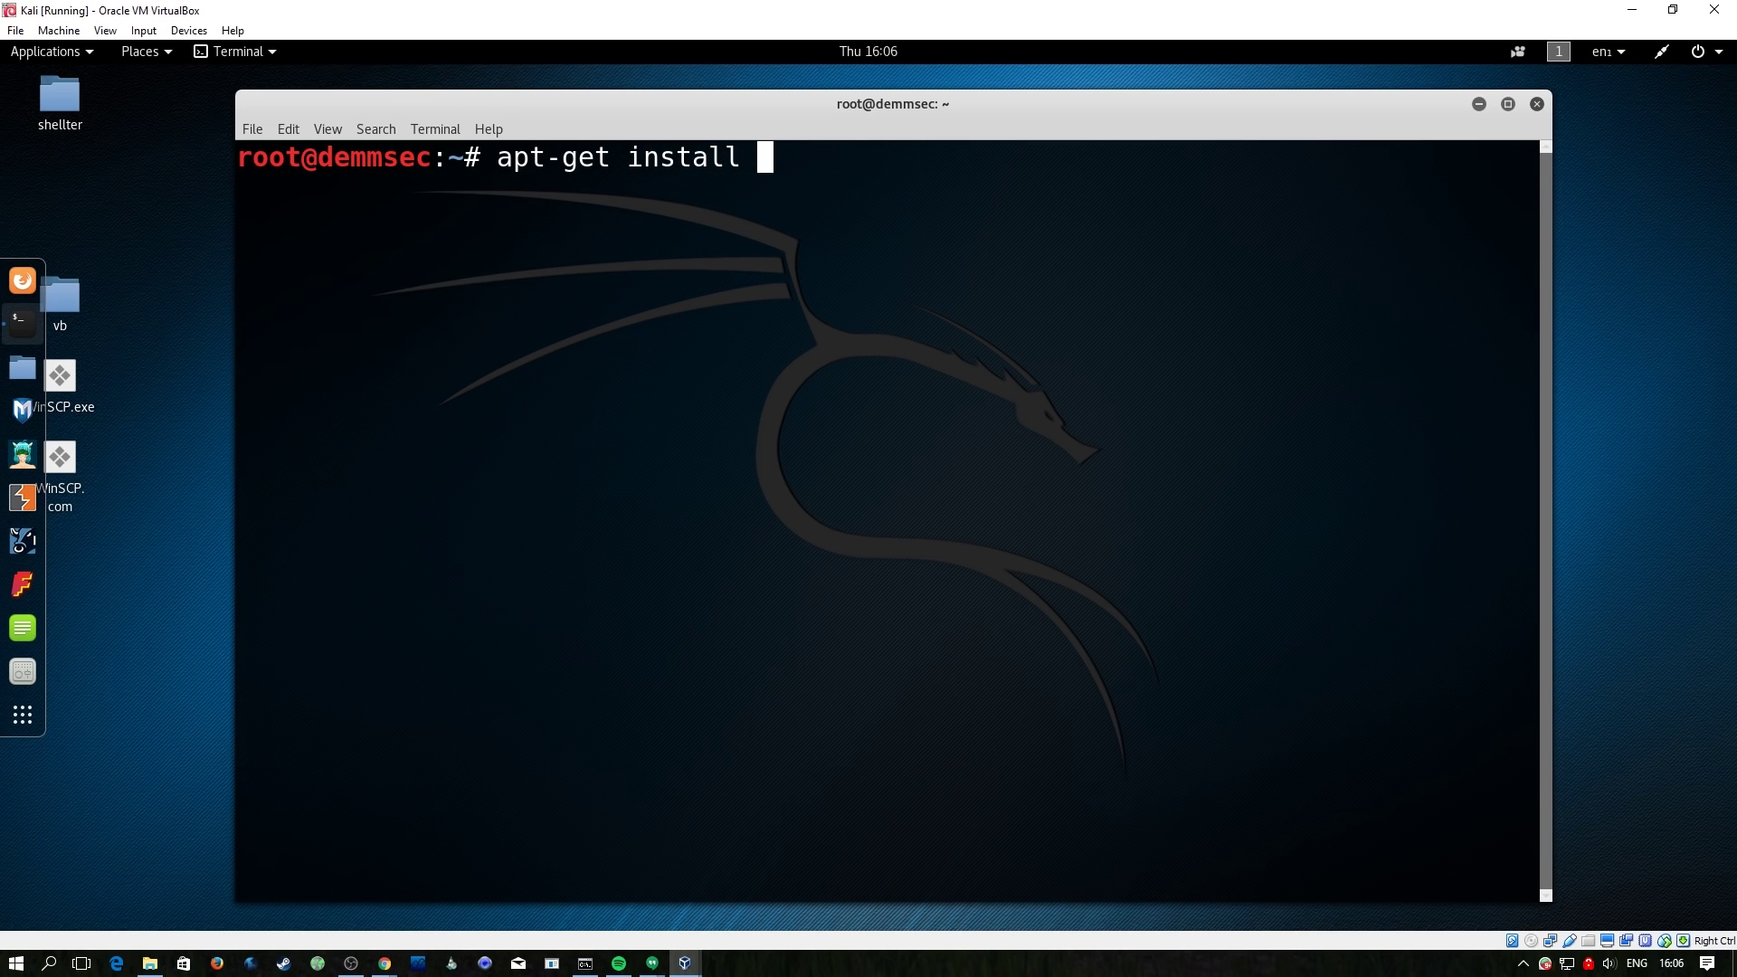
key("Return")
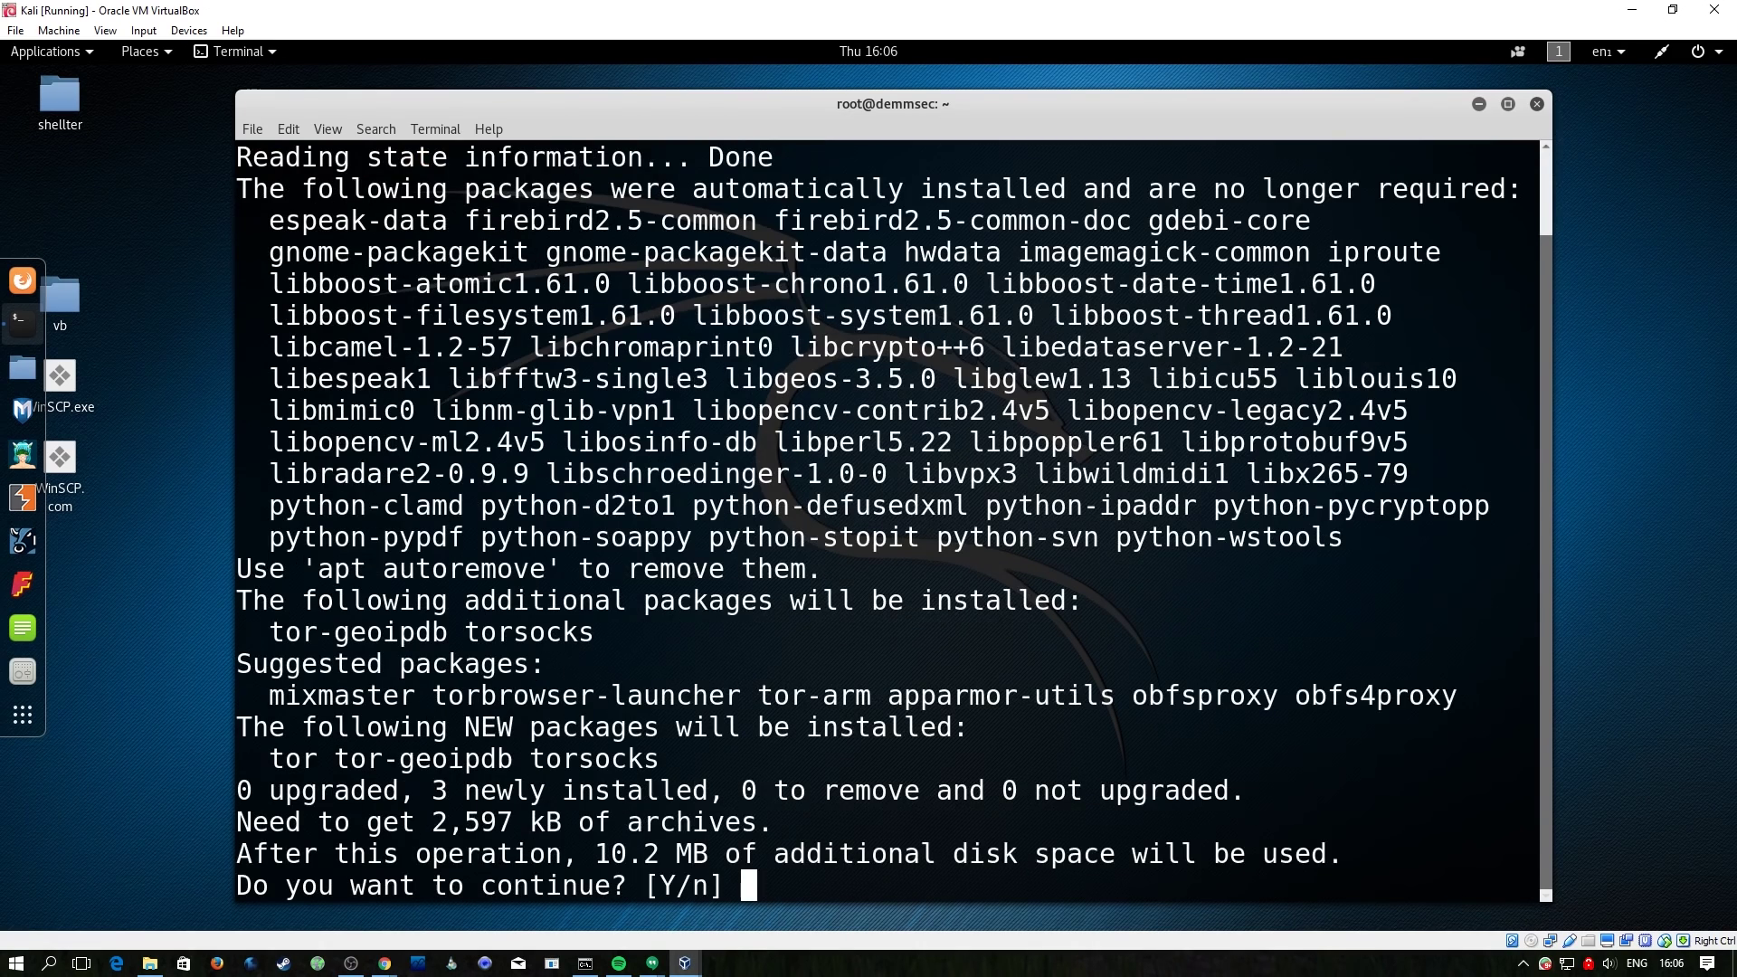
type("y")
key("Return")
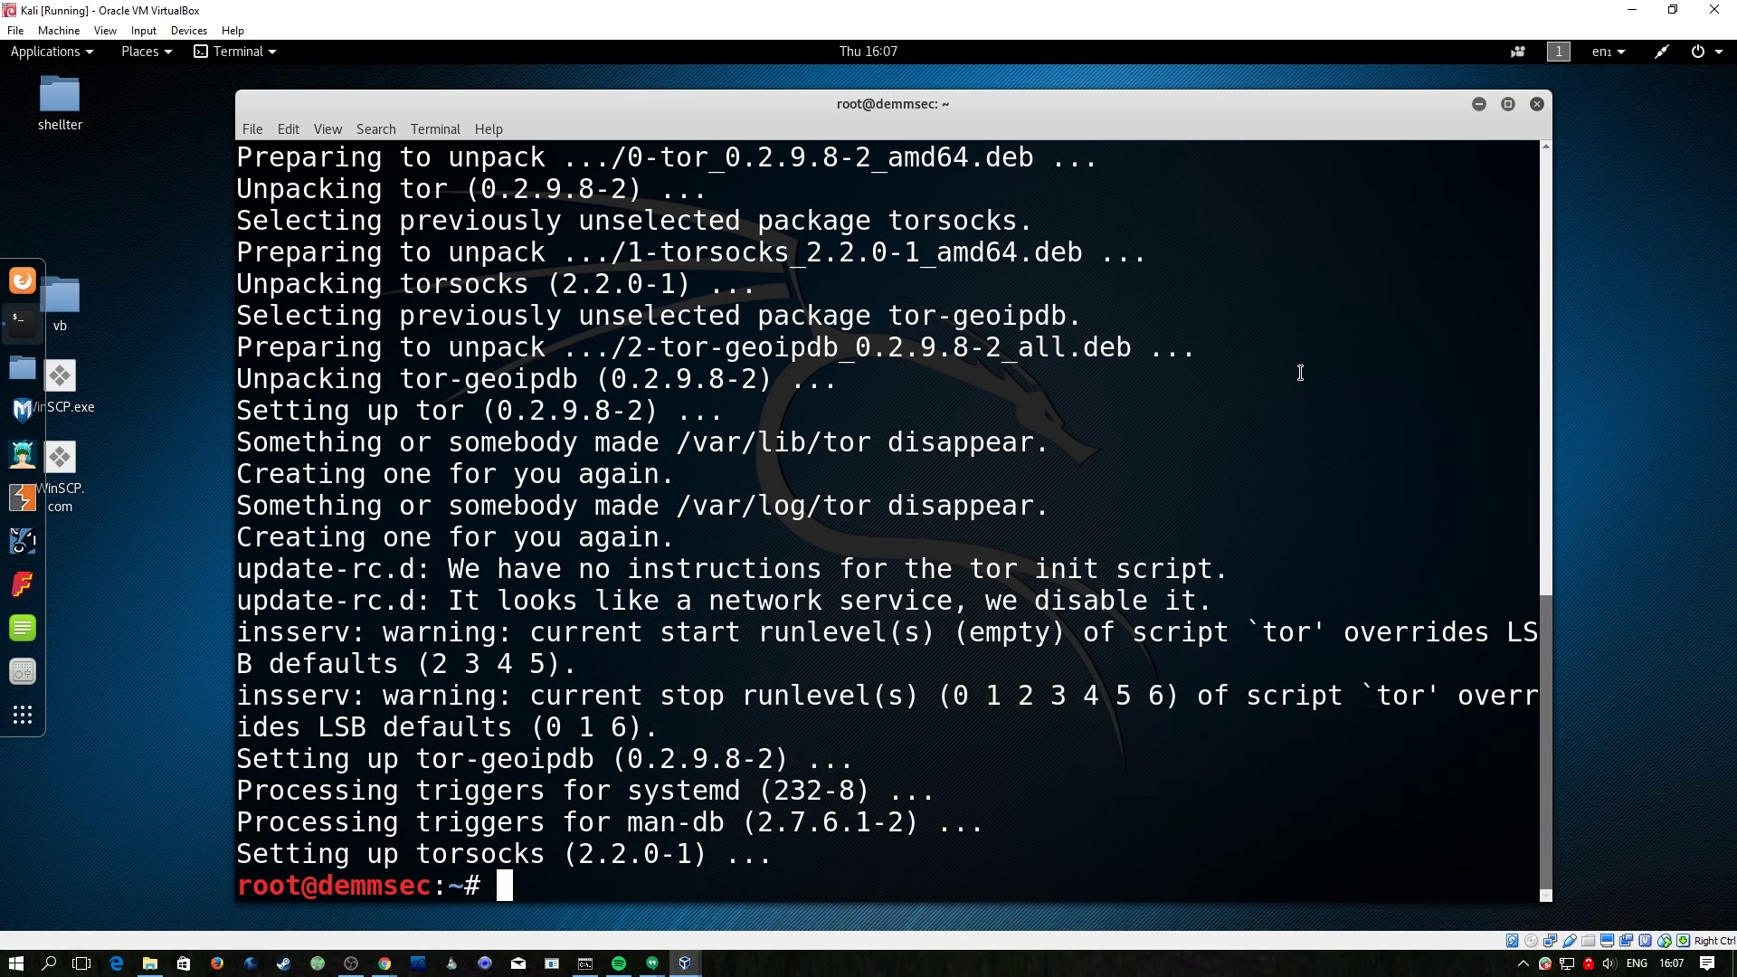
Step: Run apt-get install apache2, confirming apache2 2.4.25-1 is already the newest version
type("apt-get install apache")
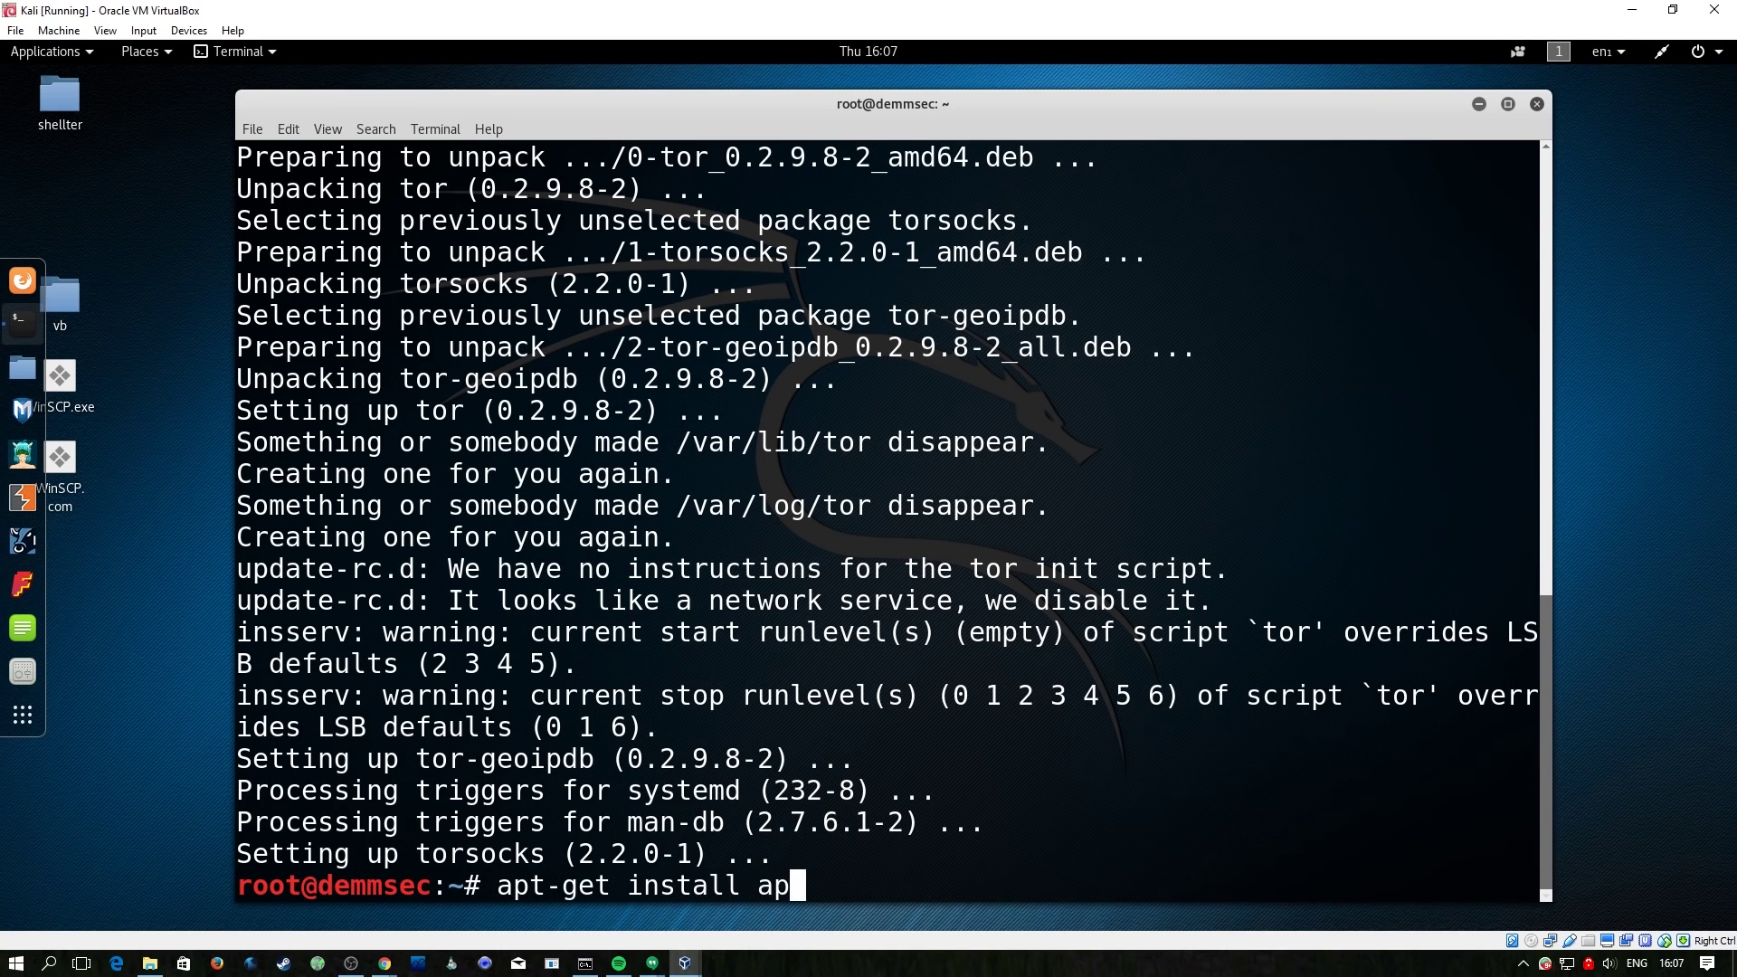
key("BackSpace")
key("BackSpace")
type("he2")
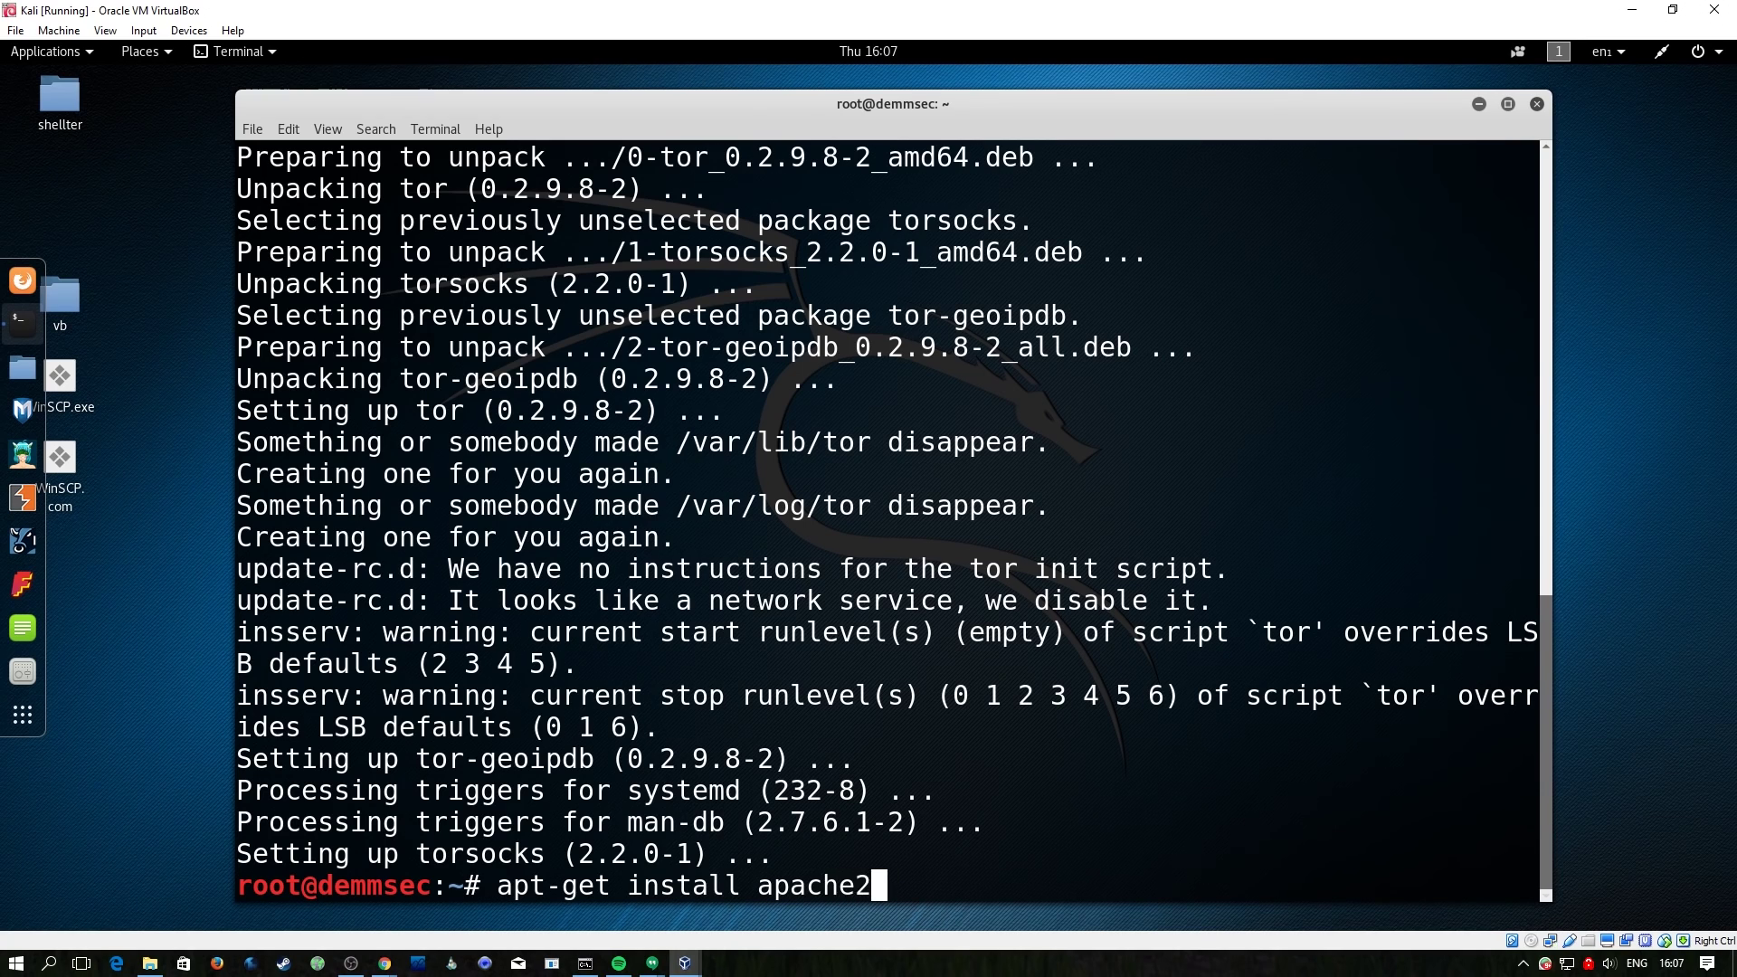
key("Return")
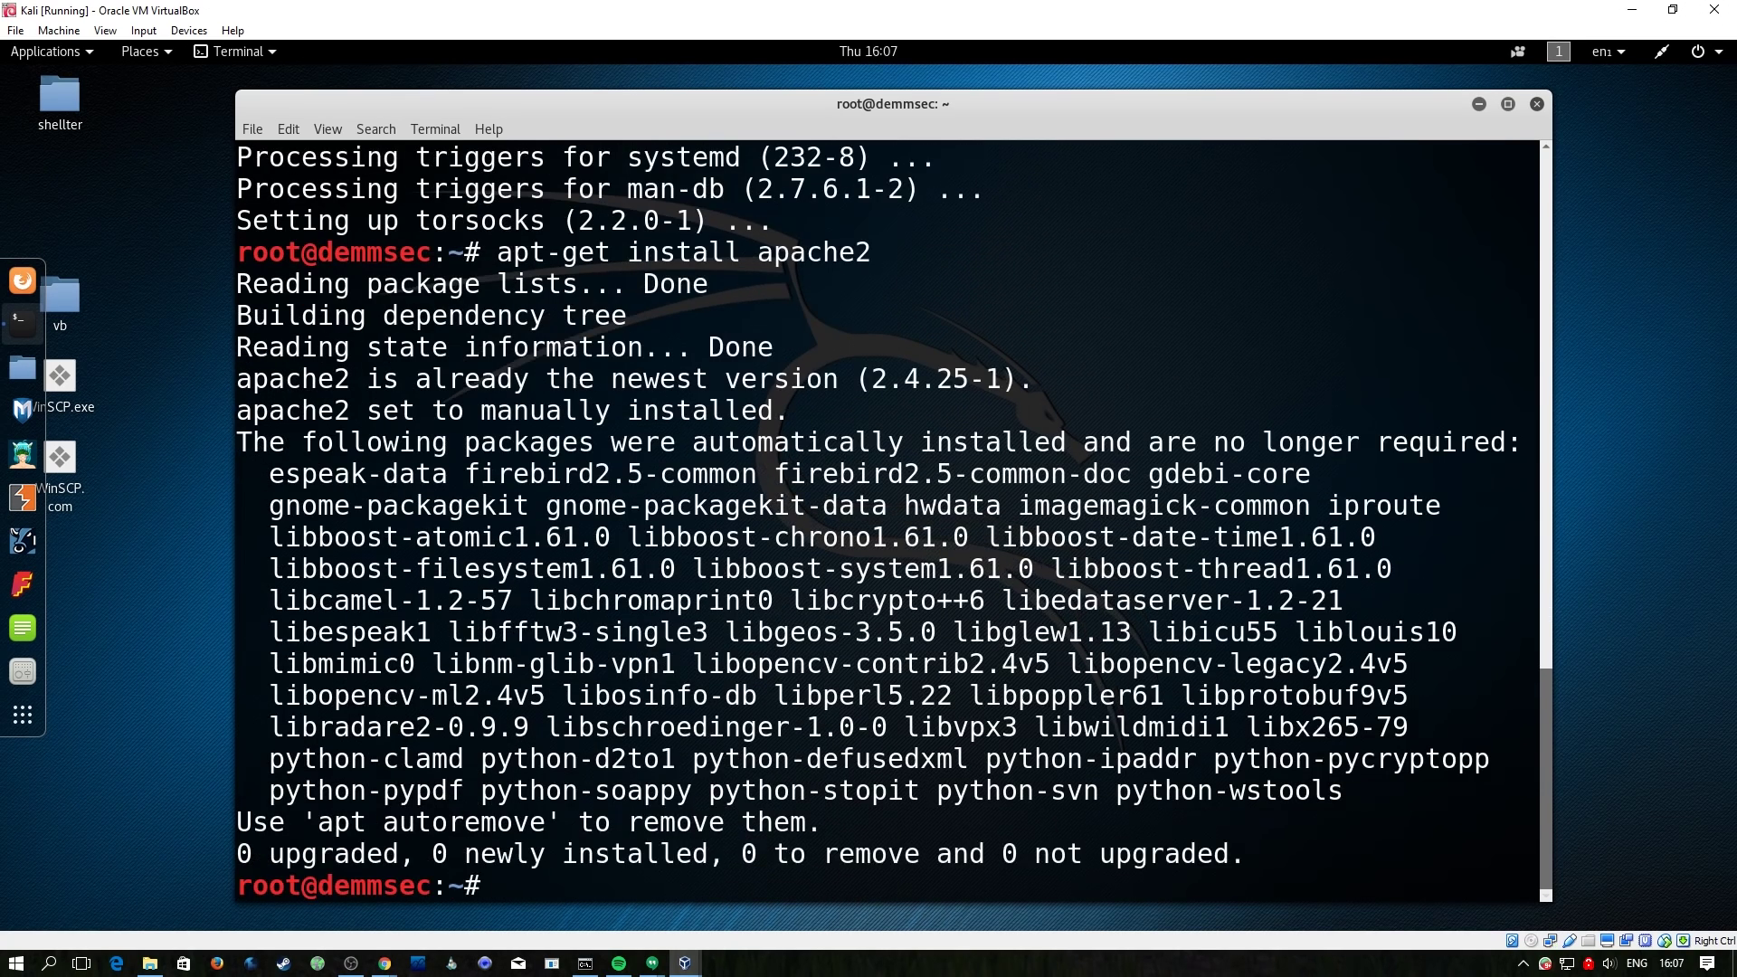
type("nano /etc/")
Step: View Apache's default /var/www/html/index.html in nano, then delete it with rm
key("BackSpace")
key("BackSpace")
key("BackSpace")
key("BackSpace")
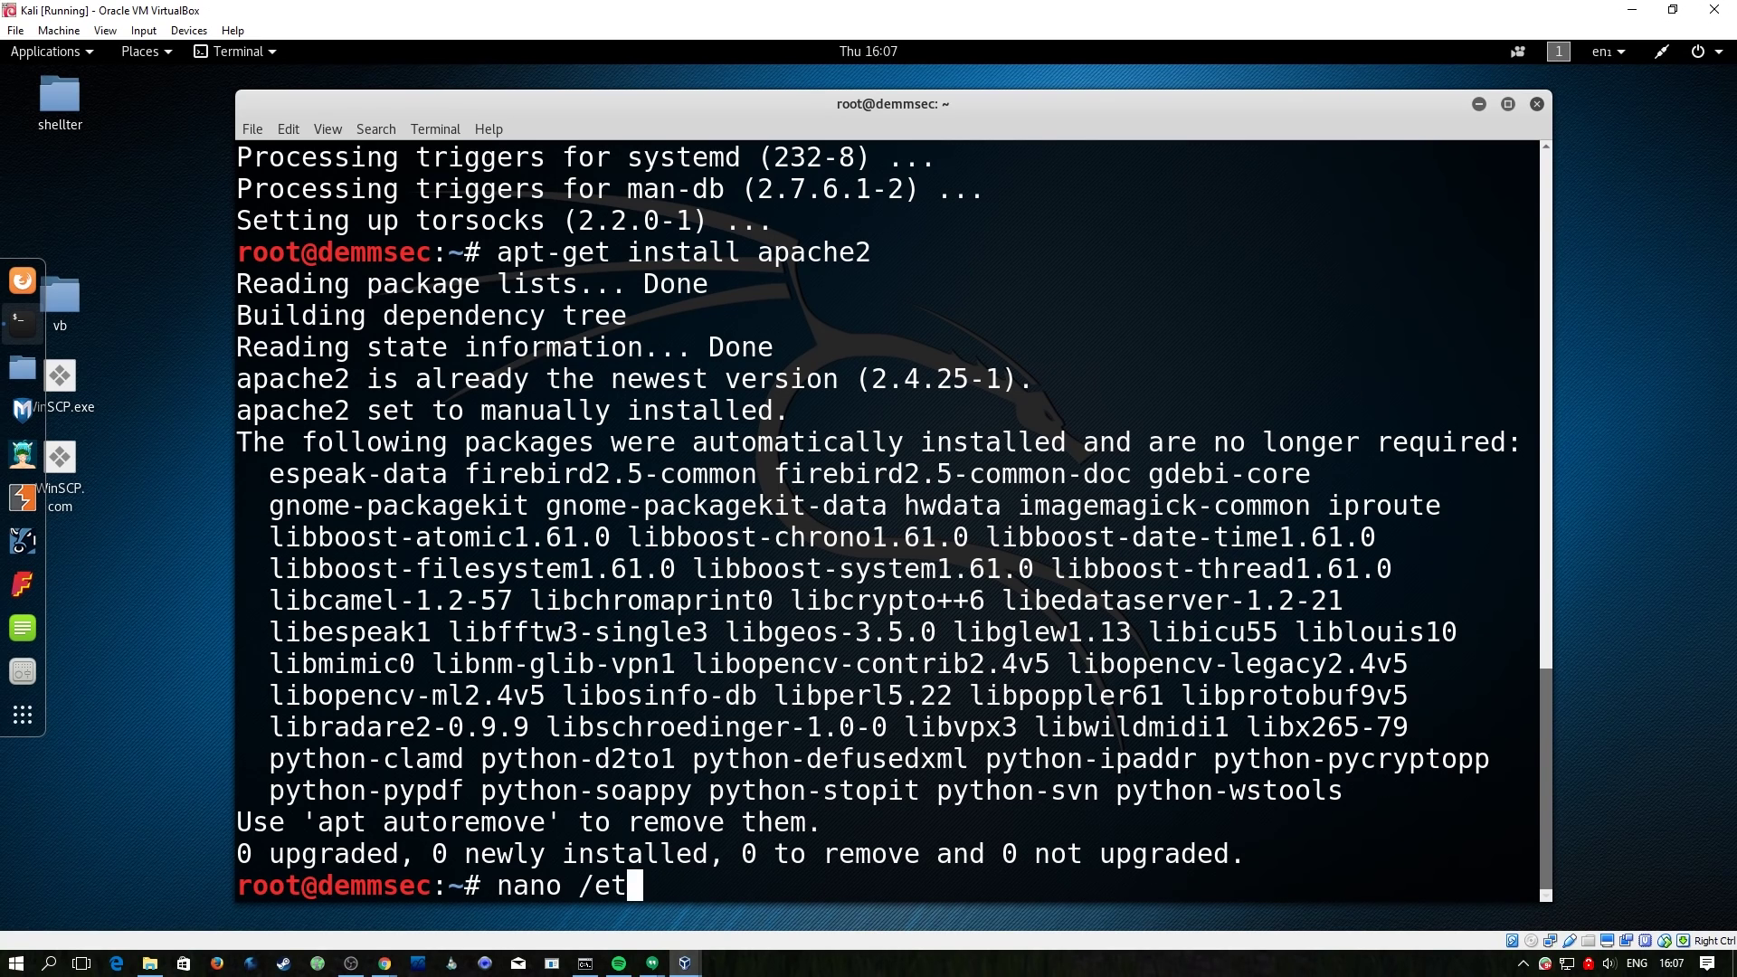
type("var/www/html/index.html")
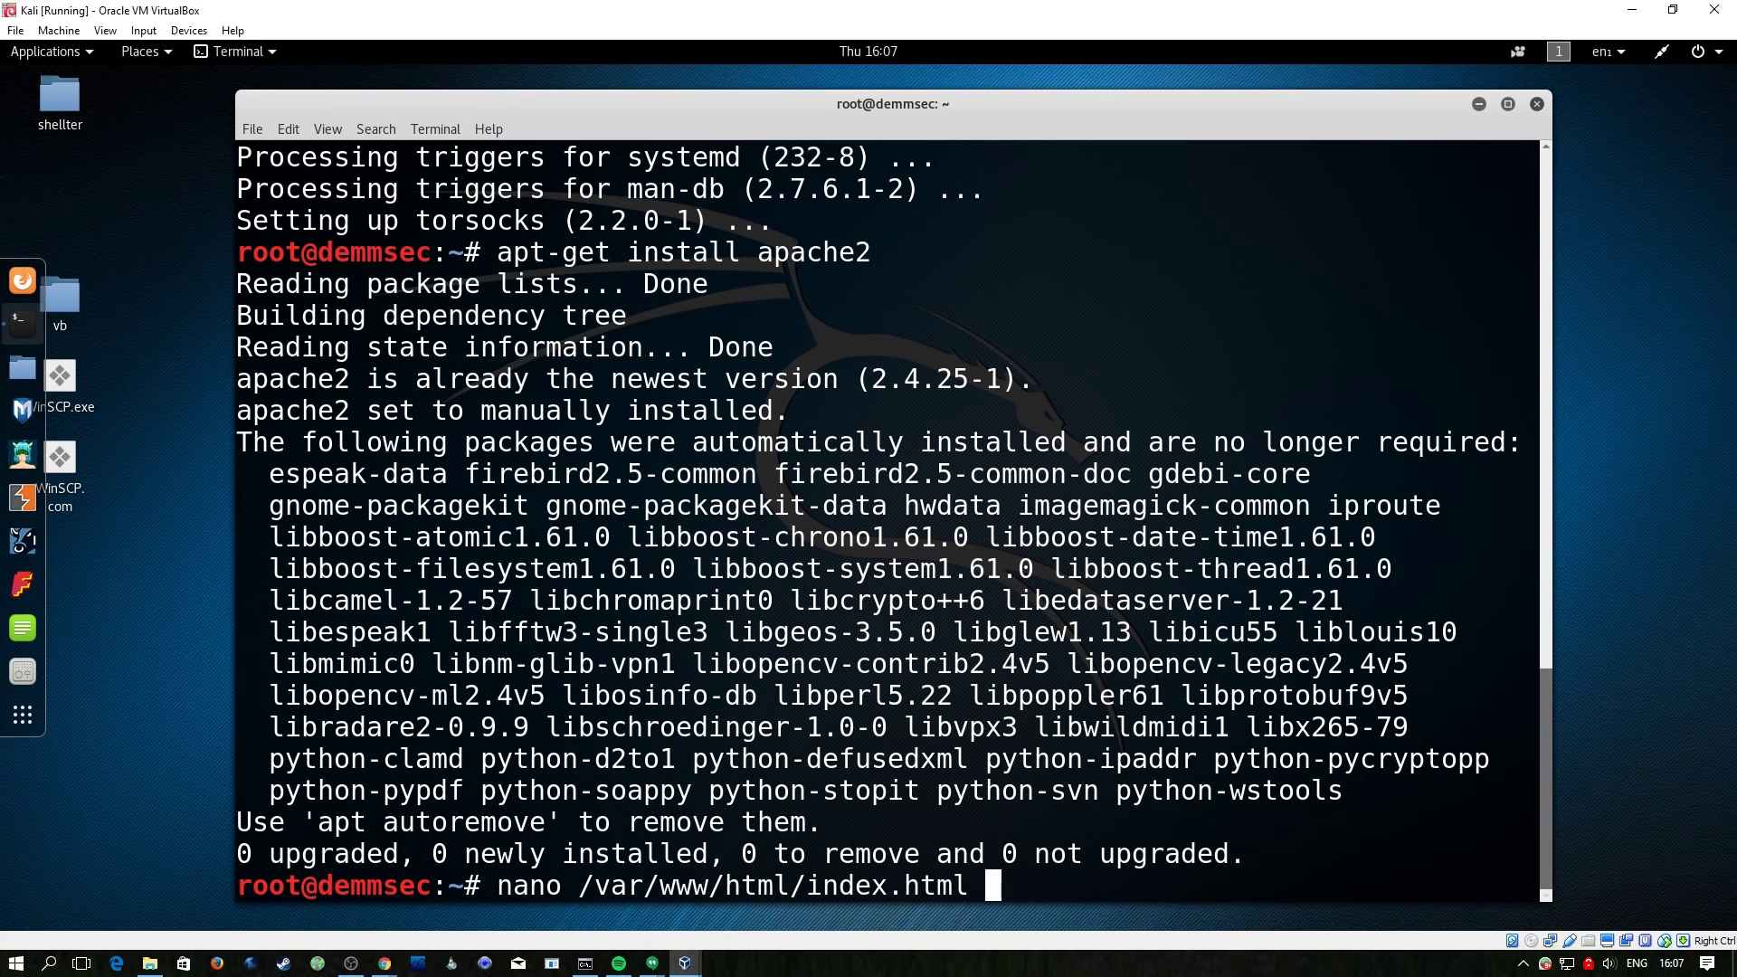
key("Return")
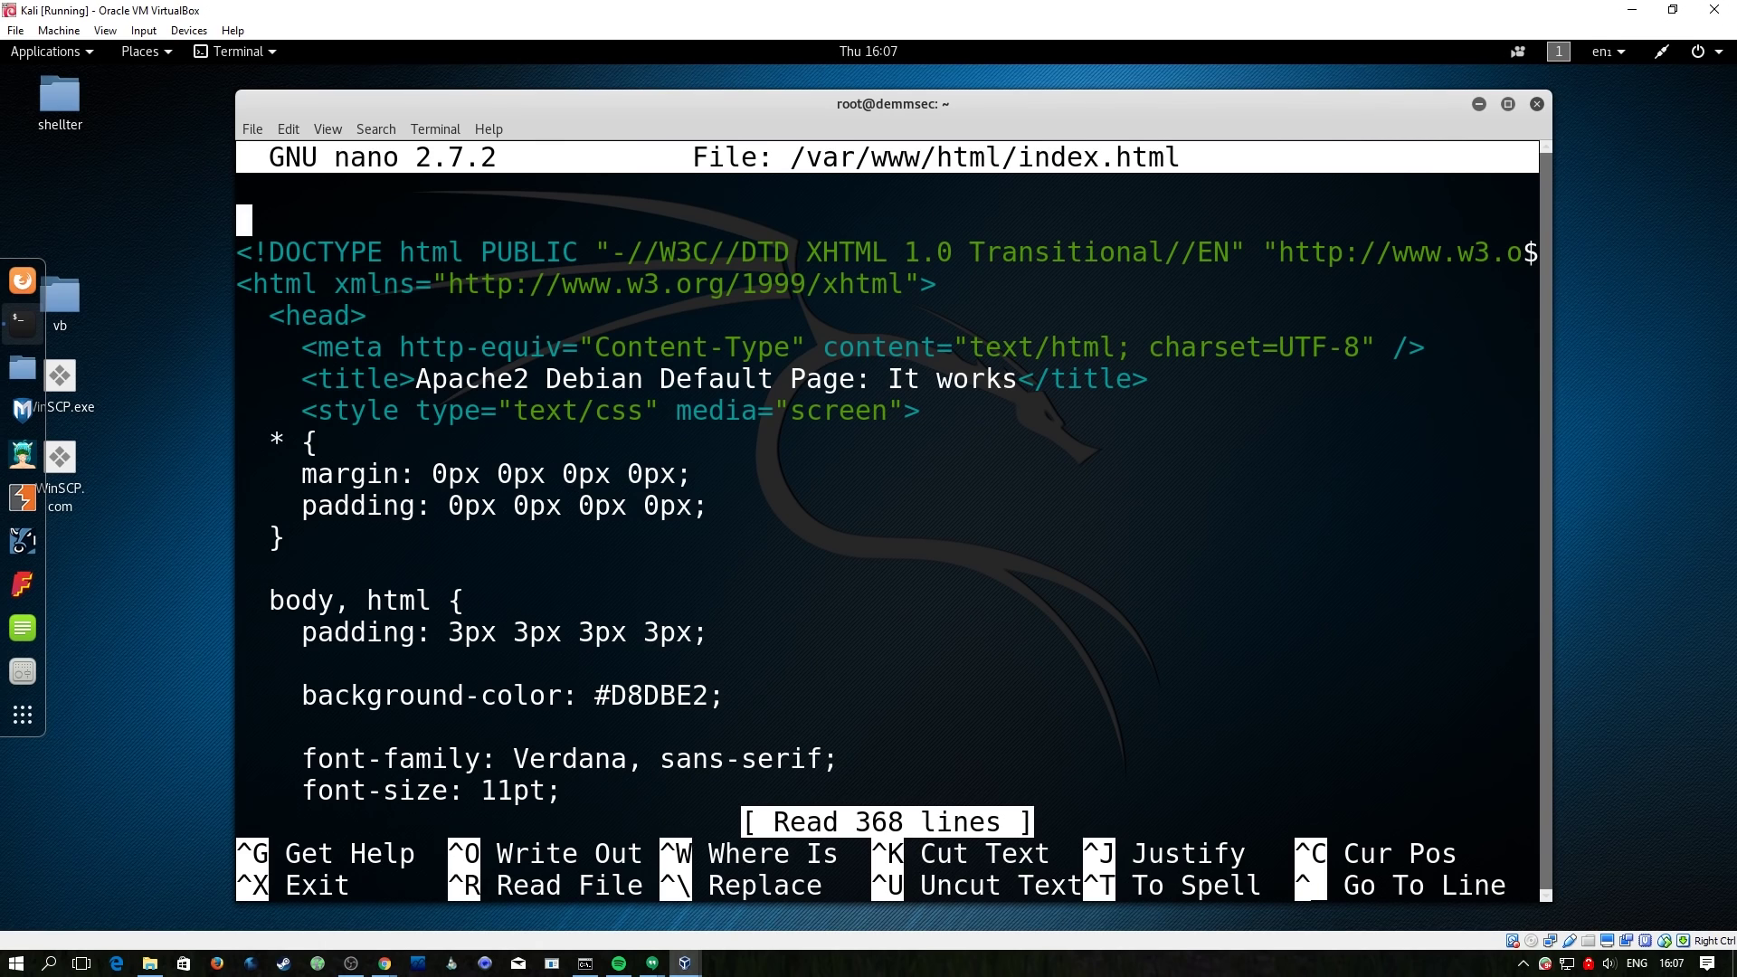
key("ctrl+x")
type("r")
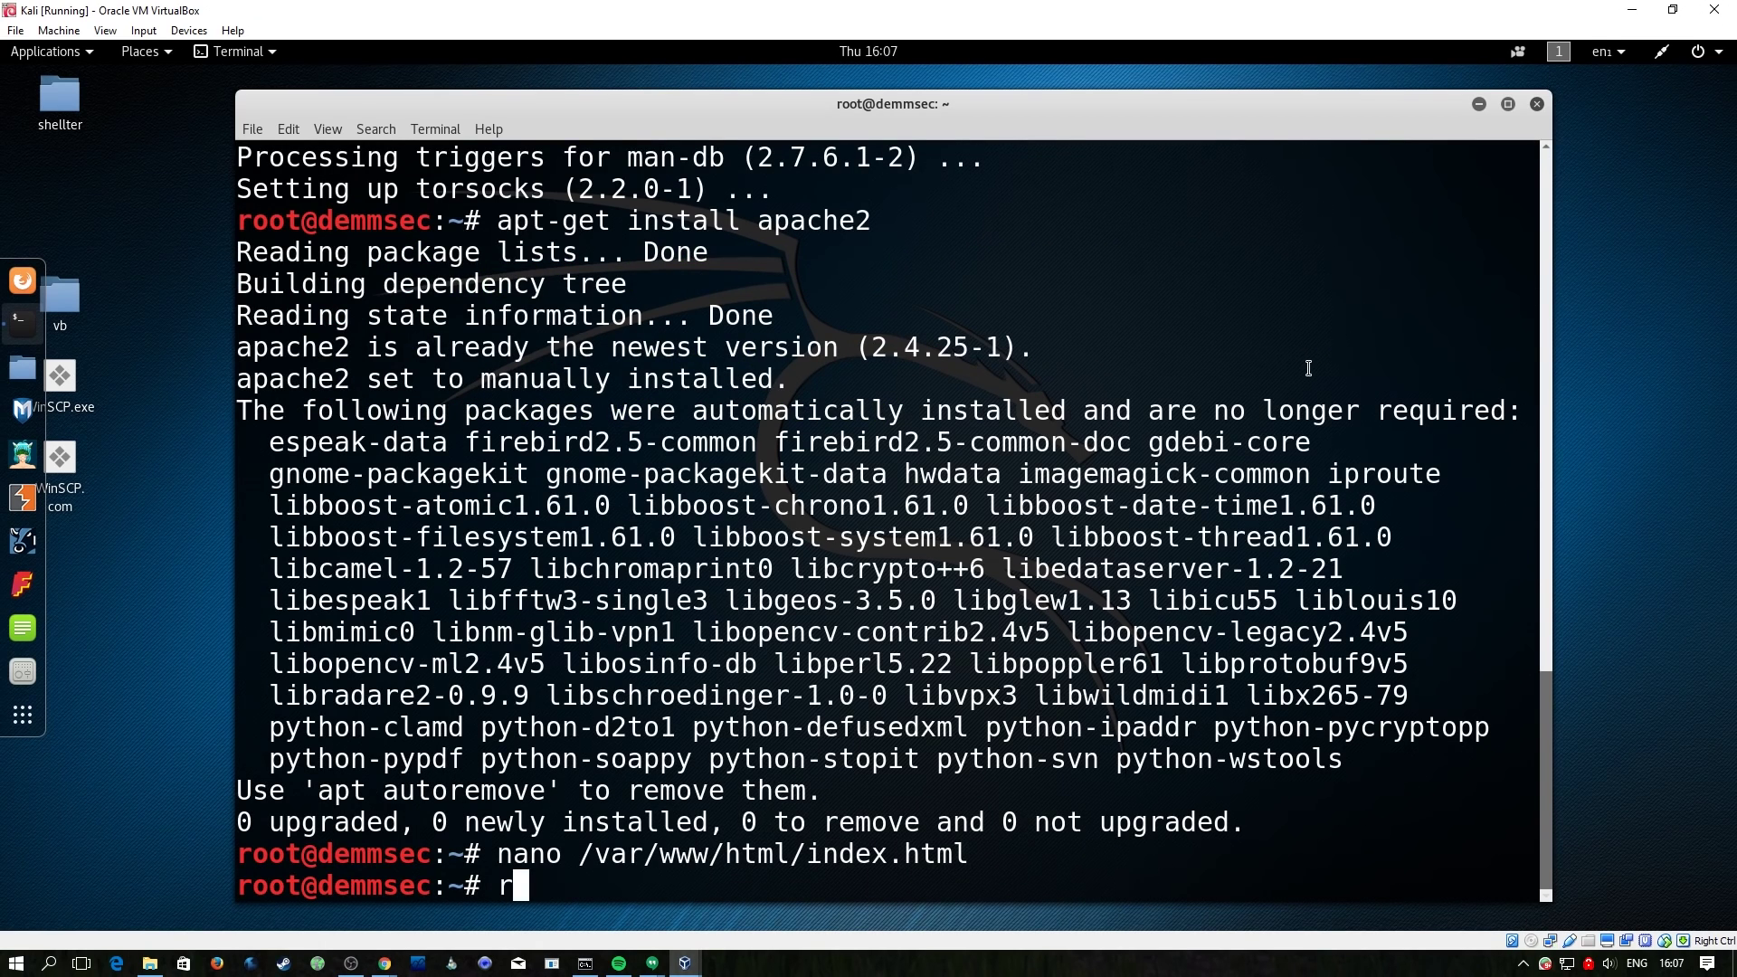
type("m /var/www/")
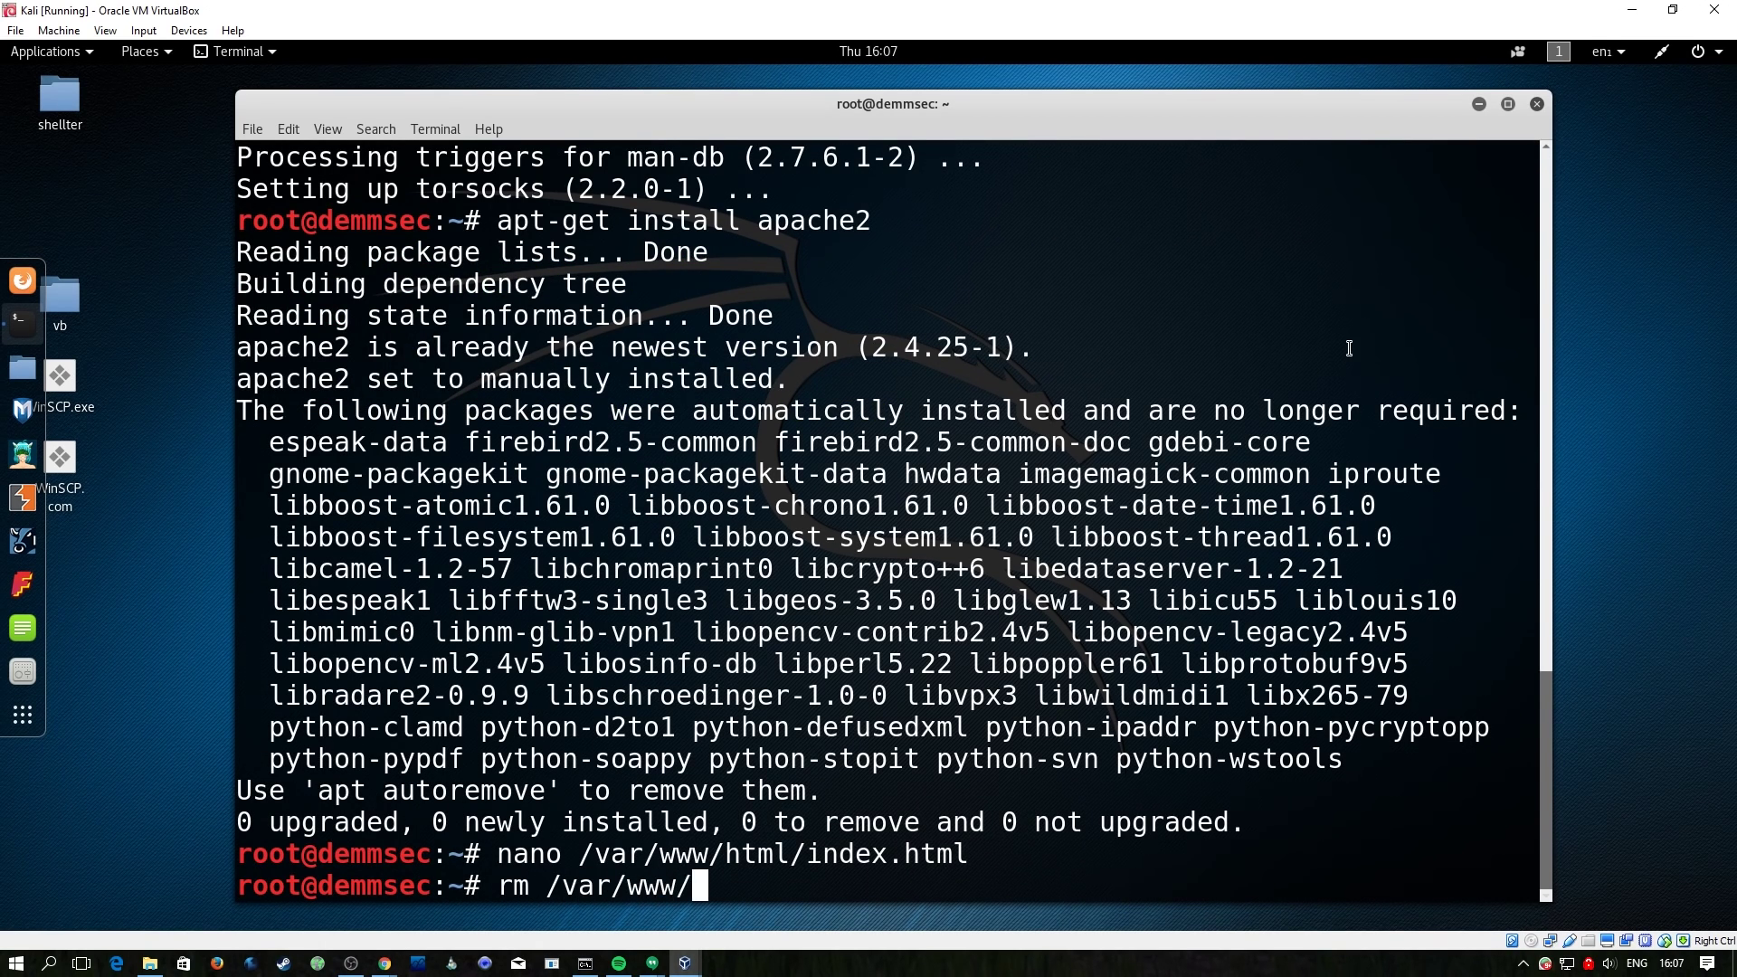
type("html/i")
key("Tab")
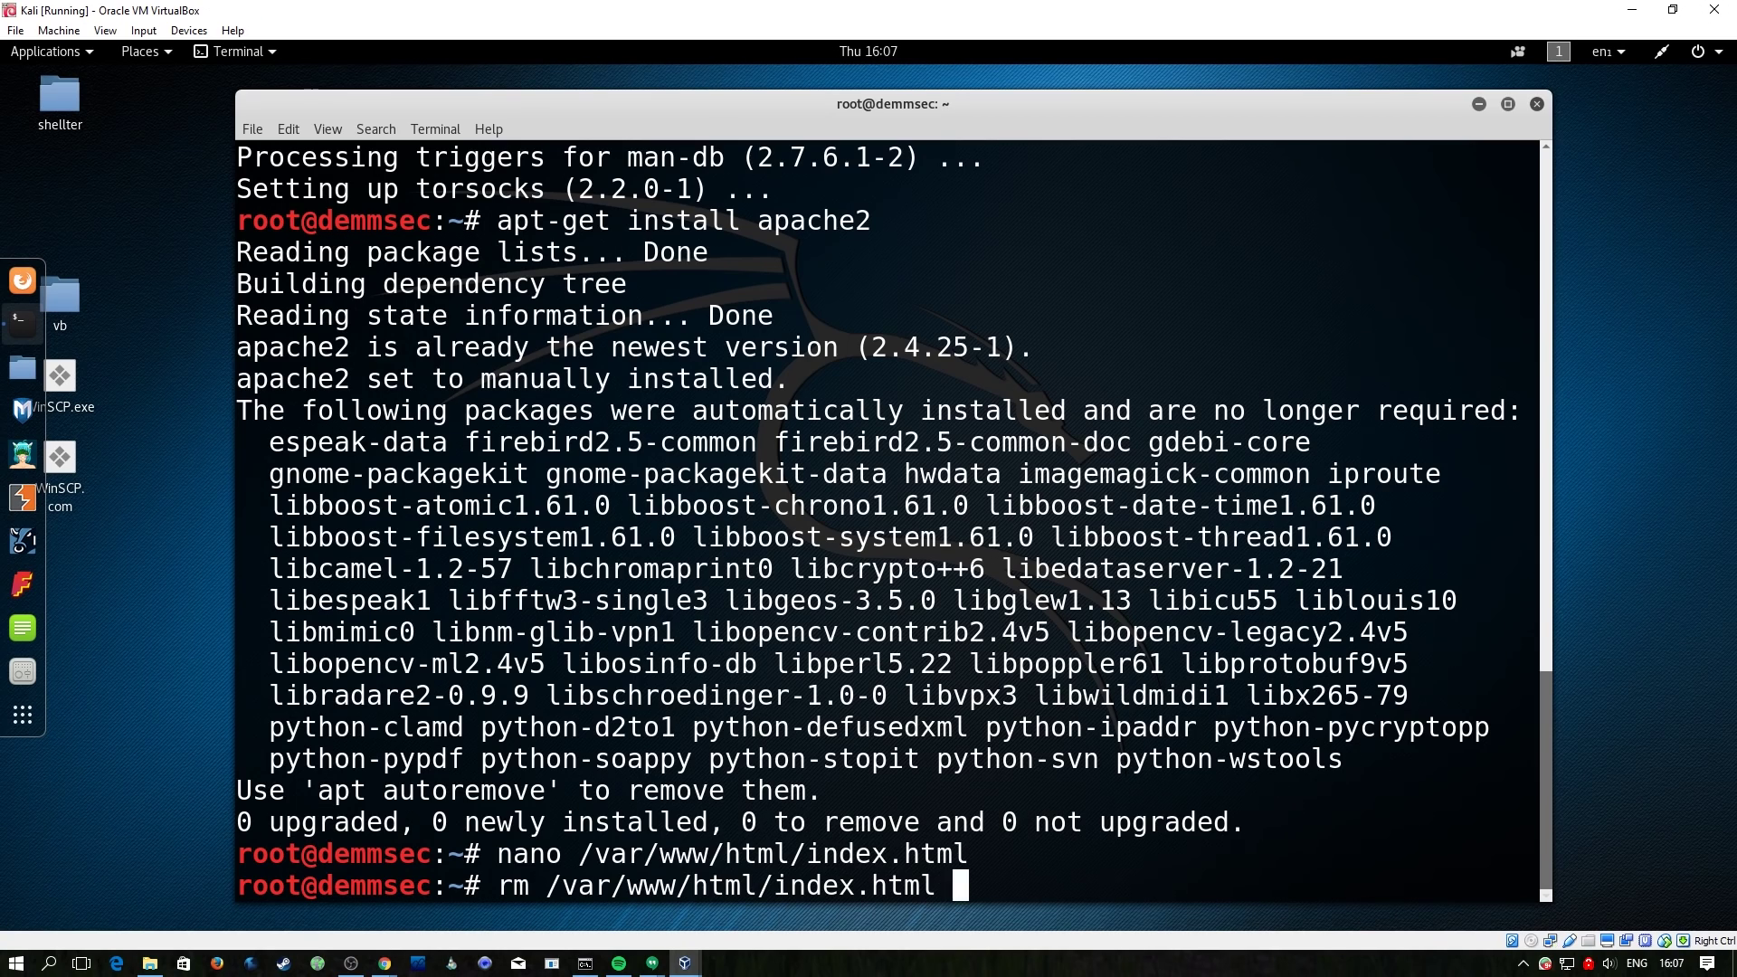
key("Return")
Step: Recreate /var/www/html/index.html in nano with a short greeting and save it
type("nano /var")
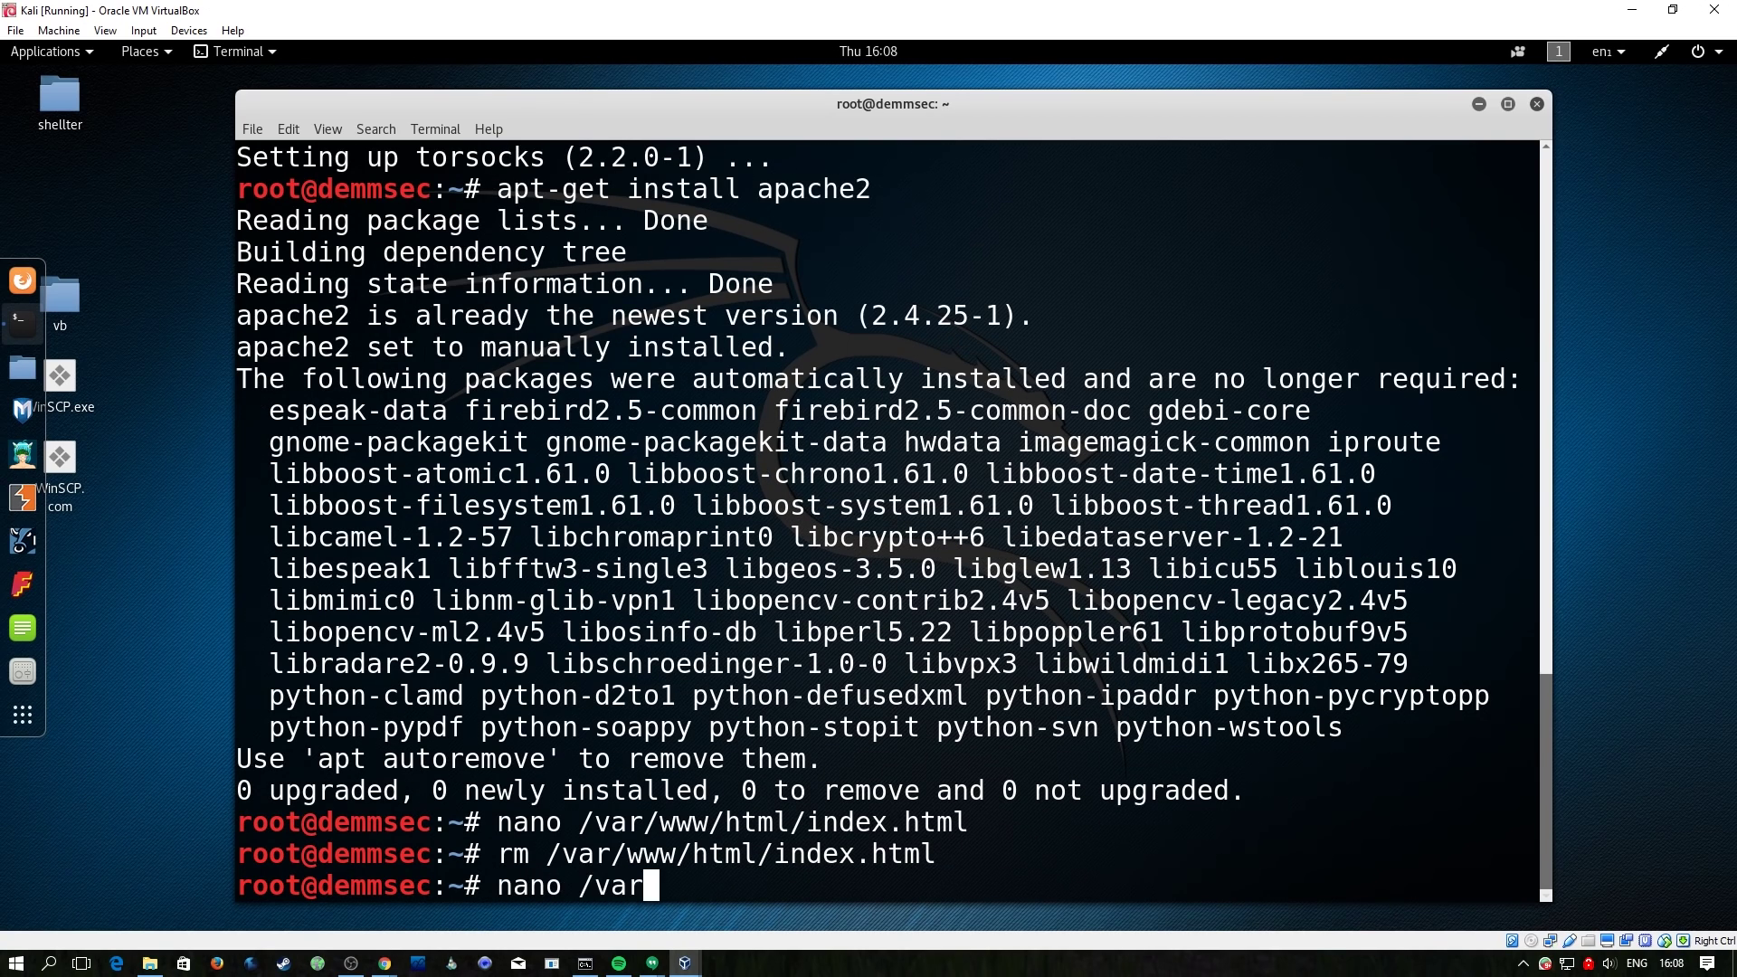
type("/www/html/ii")
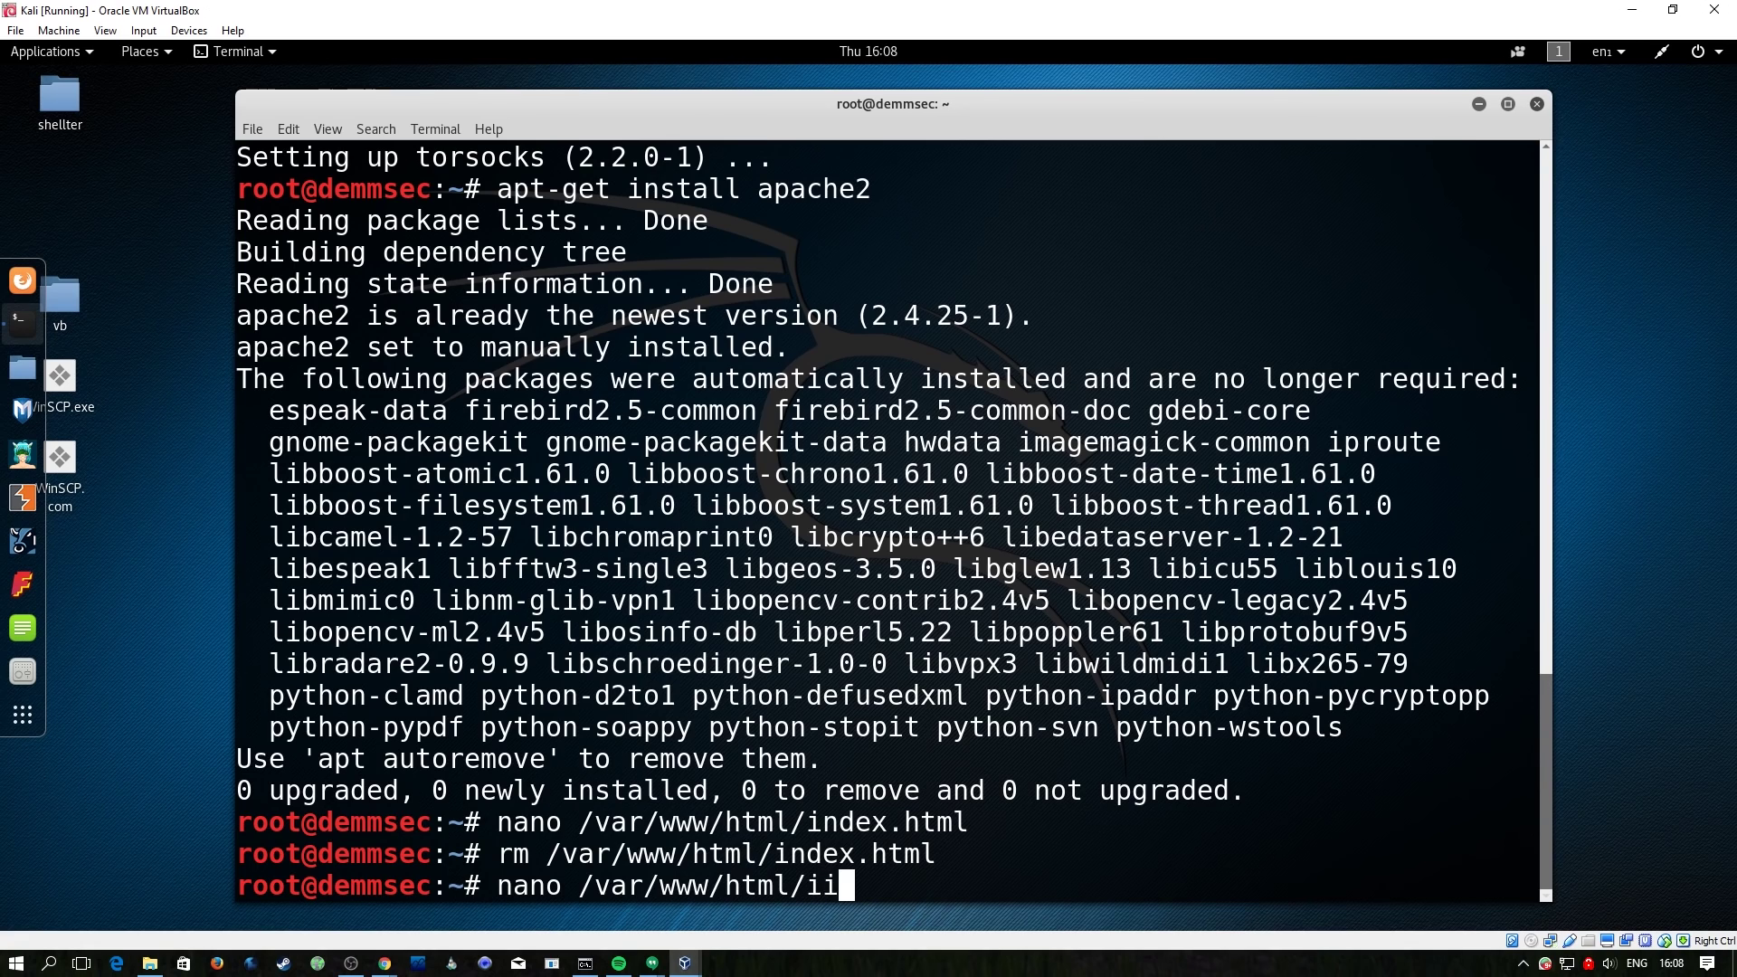
key("BackSpace")
type("ndex")
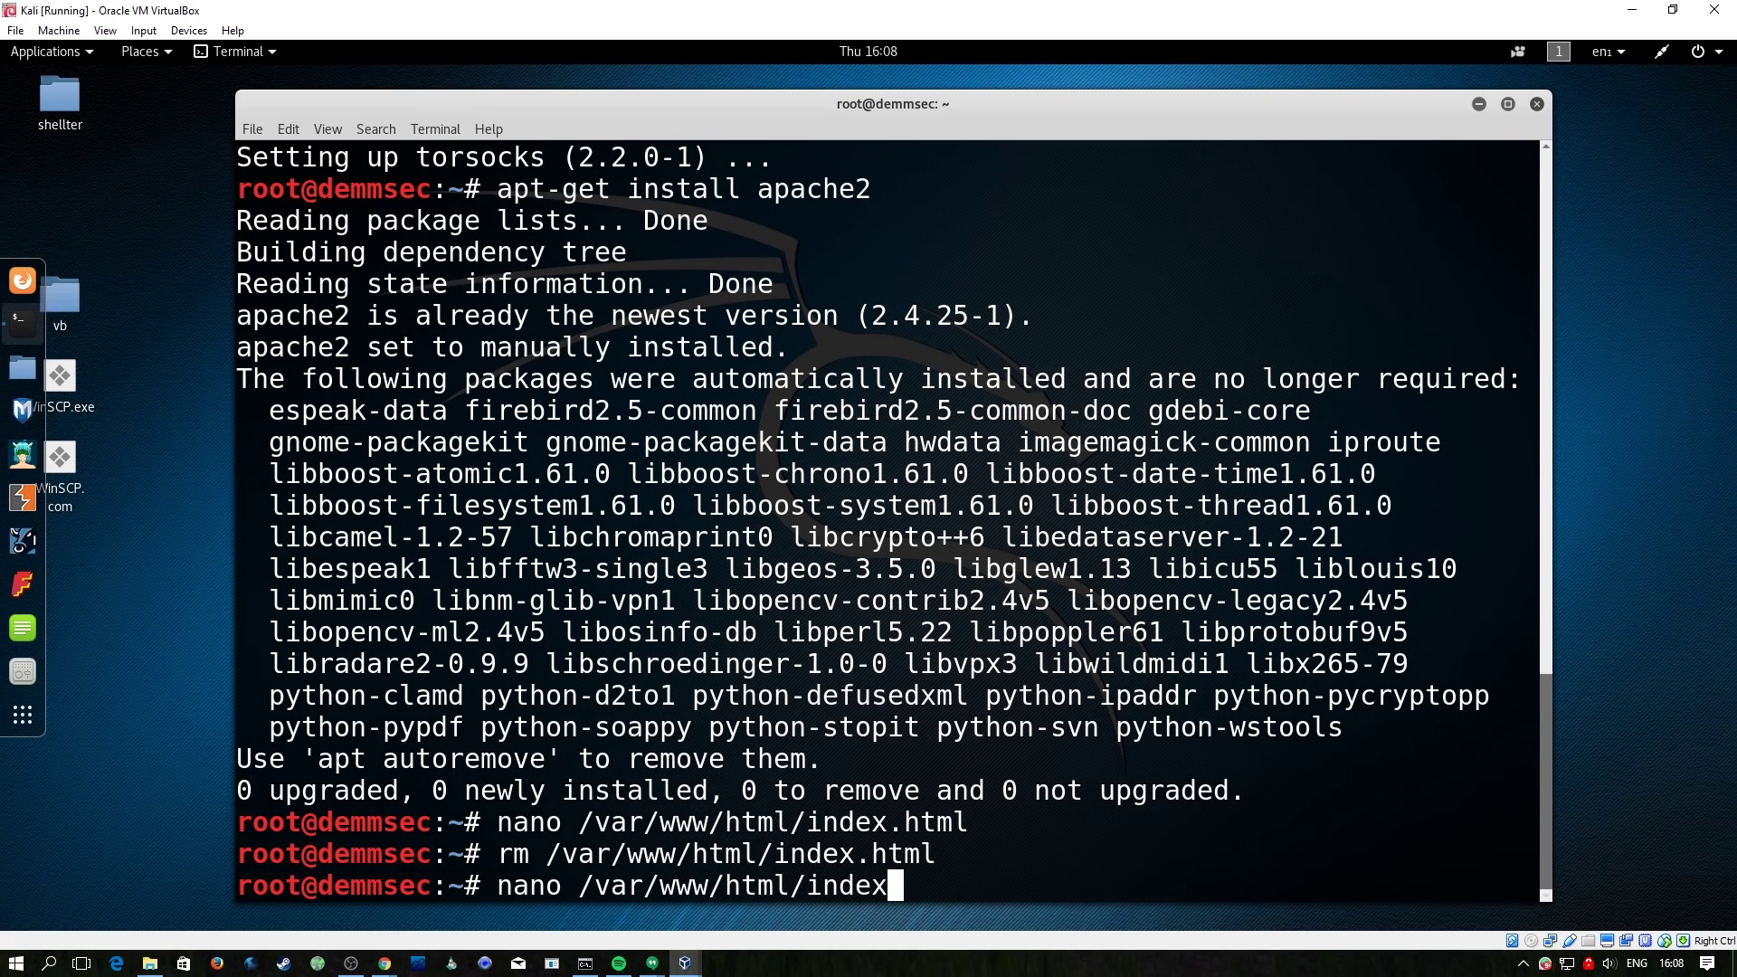
type(".html")
key("Return")
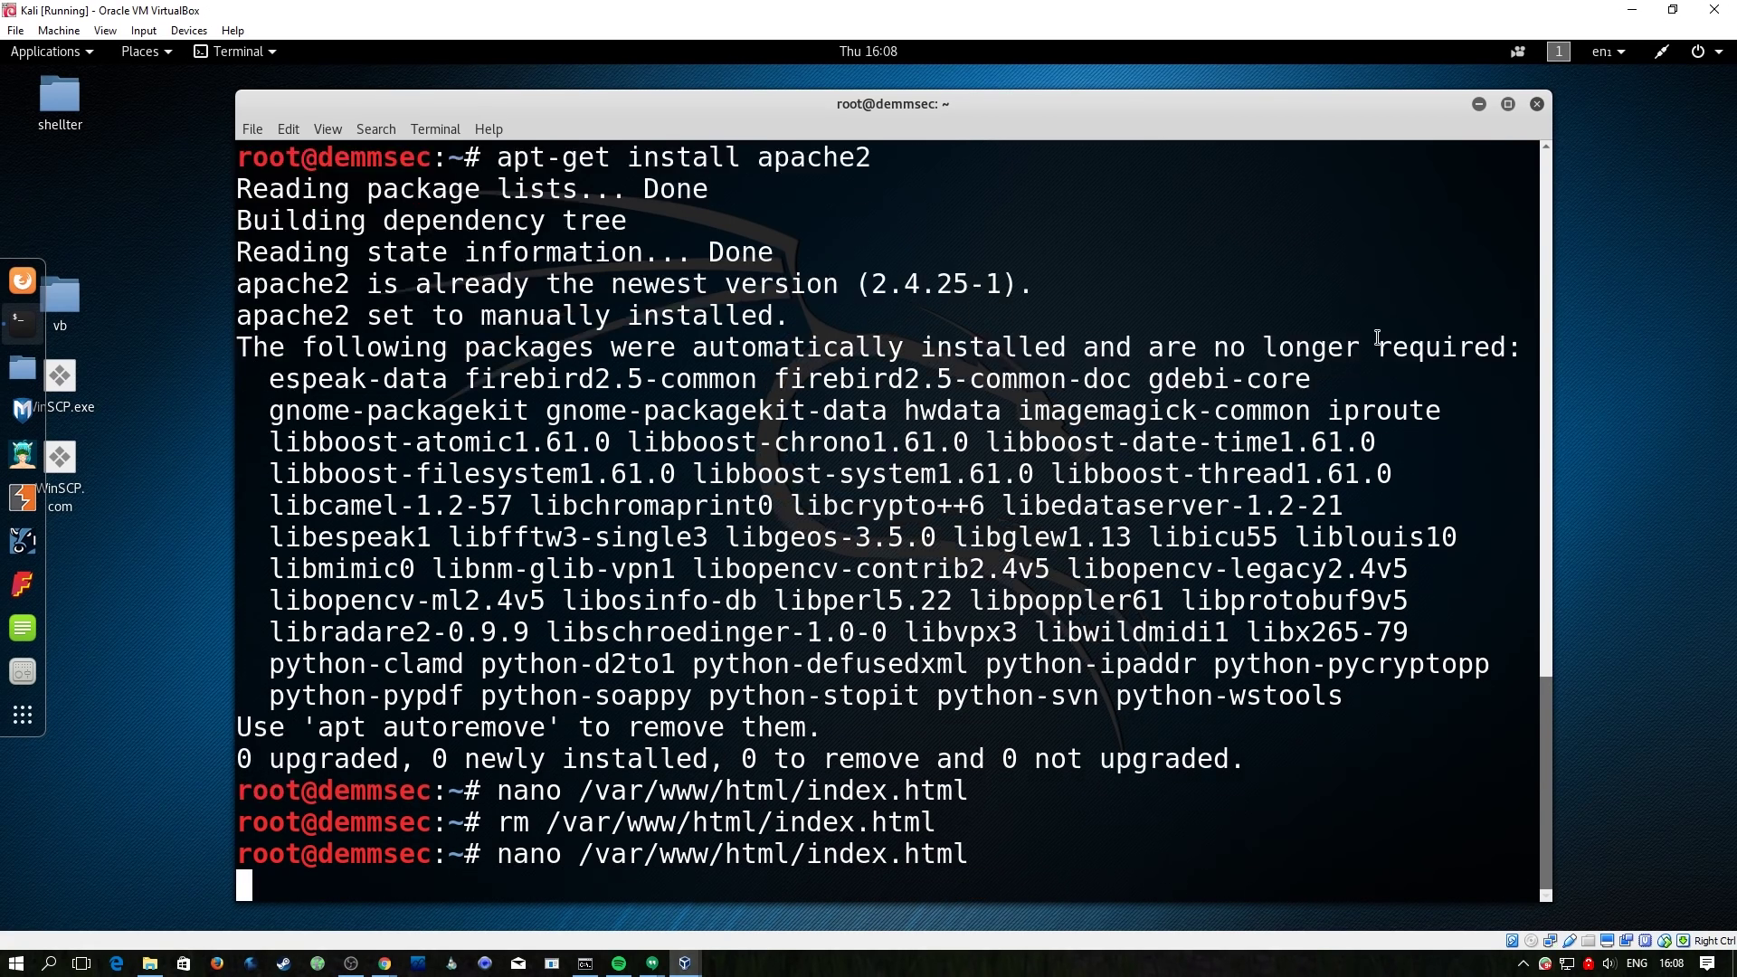
type("hi aron")
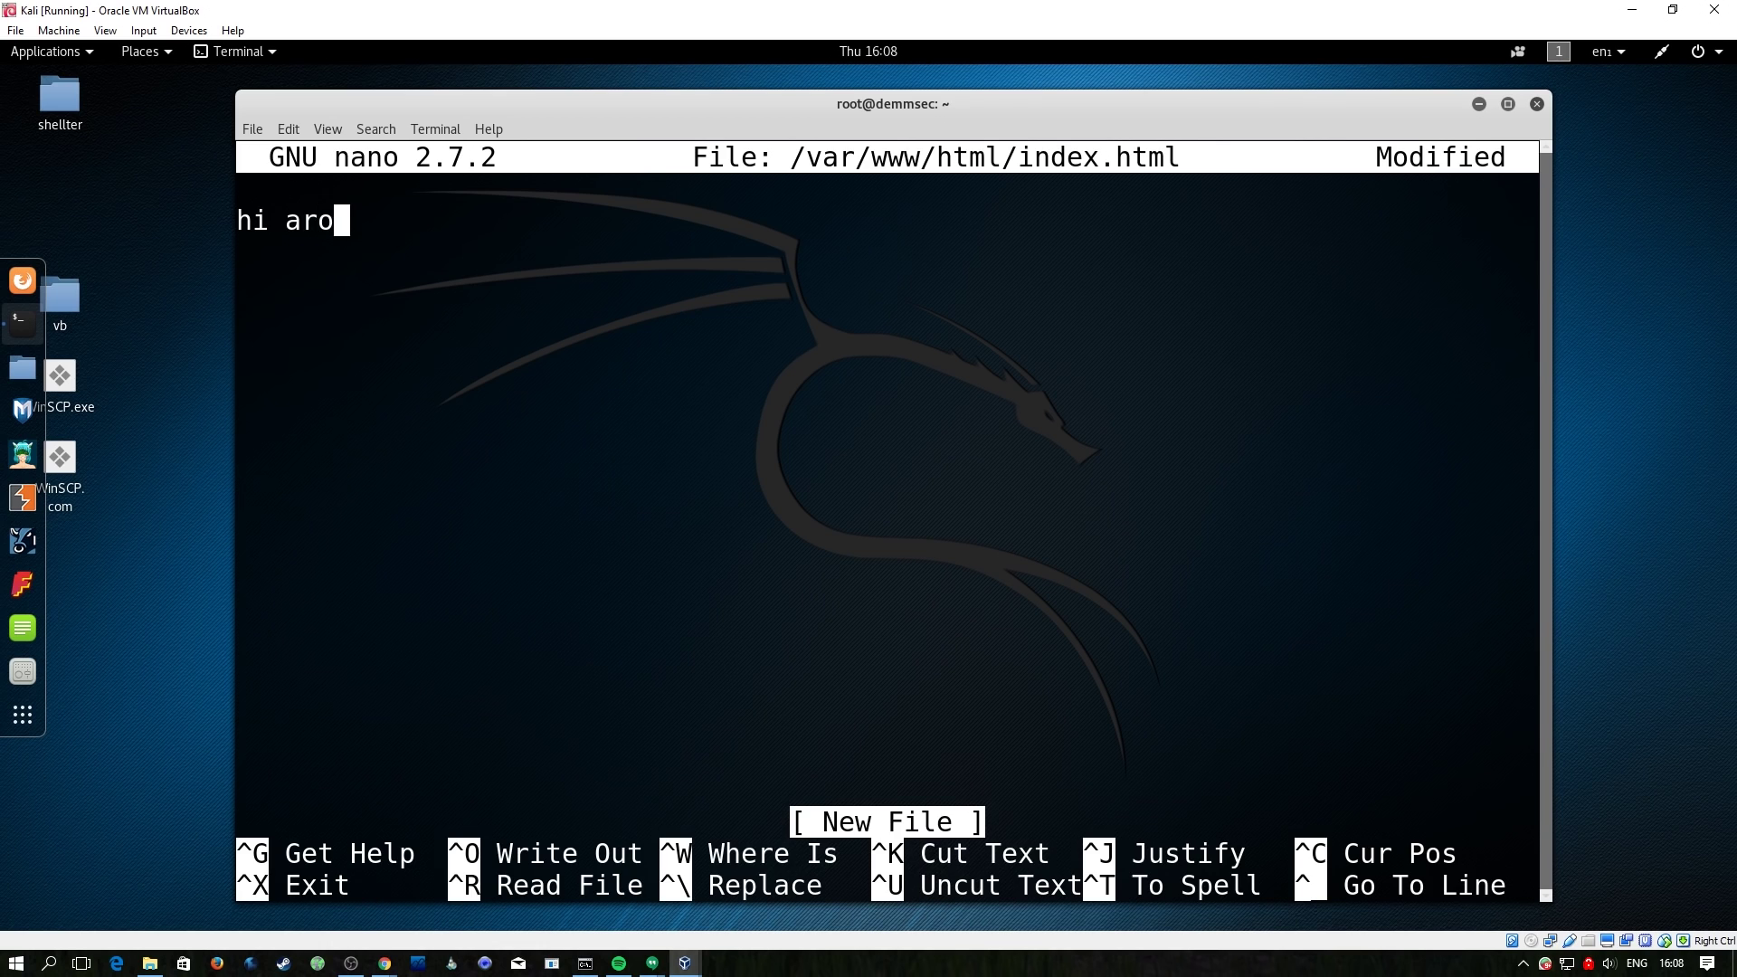
key("ctrl+x")
key("y")
key("Return")
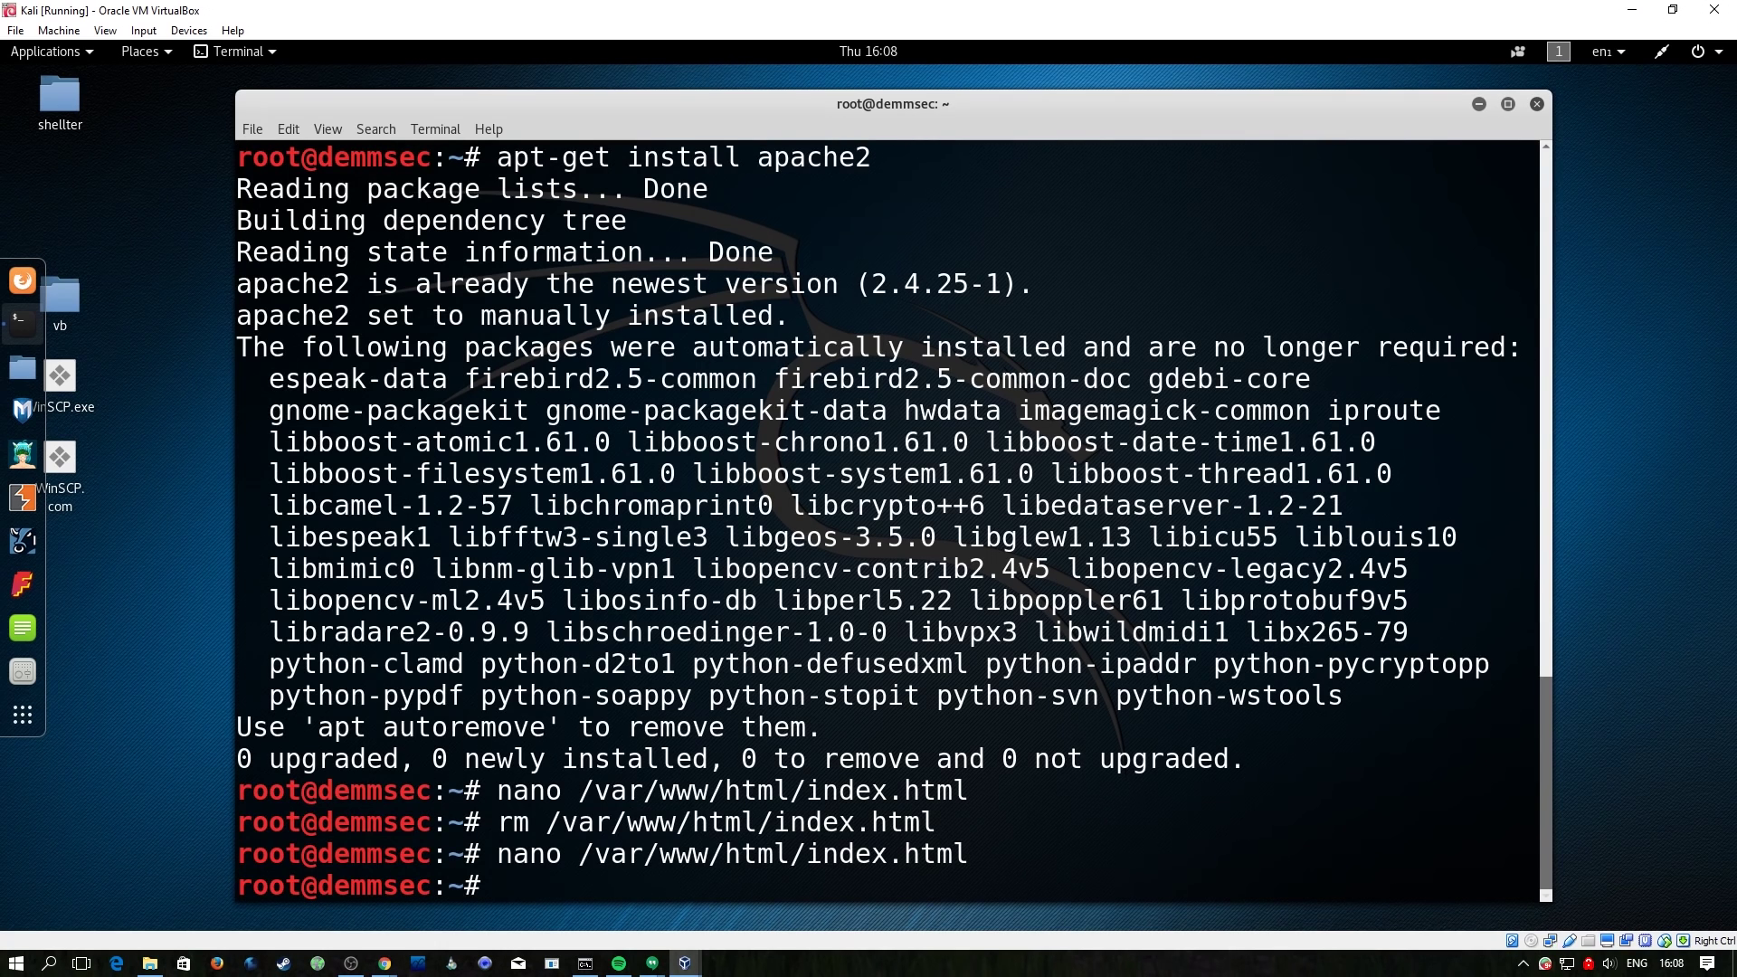
Step: In /etc/tor/torrc, uncomment the HiddenServiceDir and HiddenServicePort 80 127.0.0.1:80 lines
type("nano /etc/tor/")
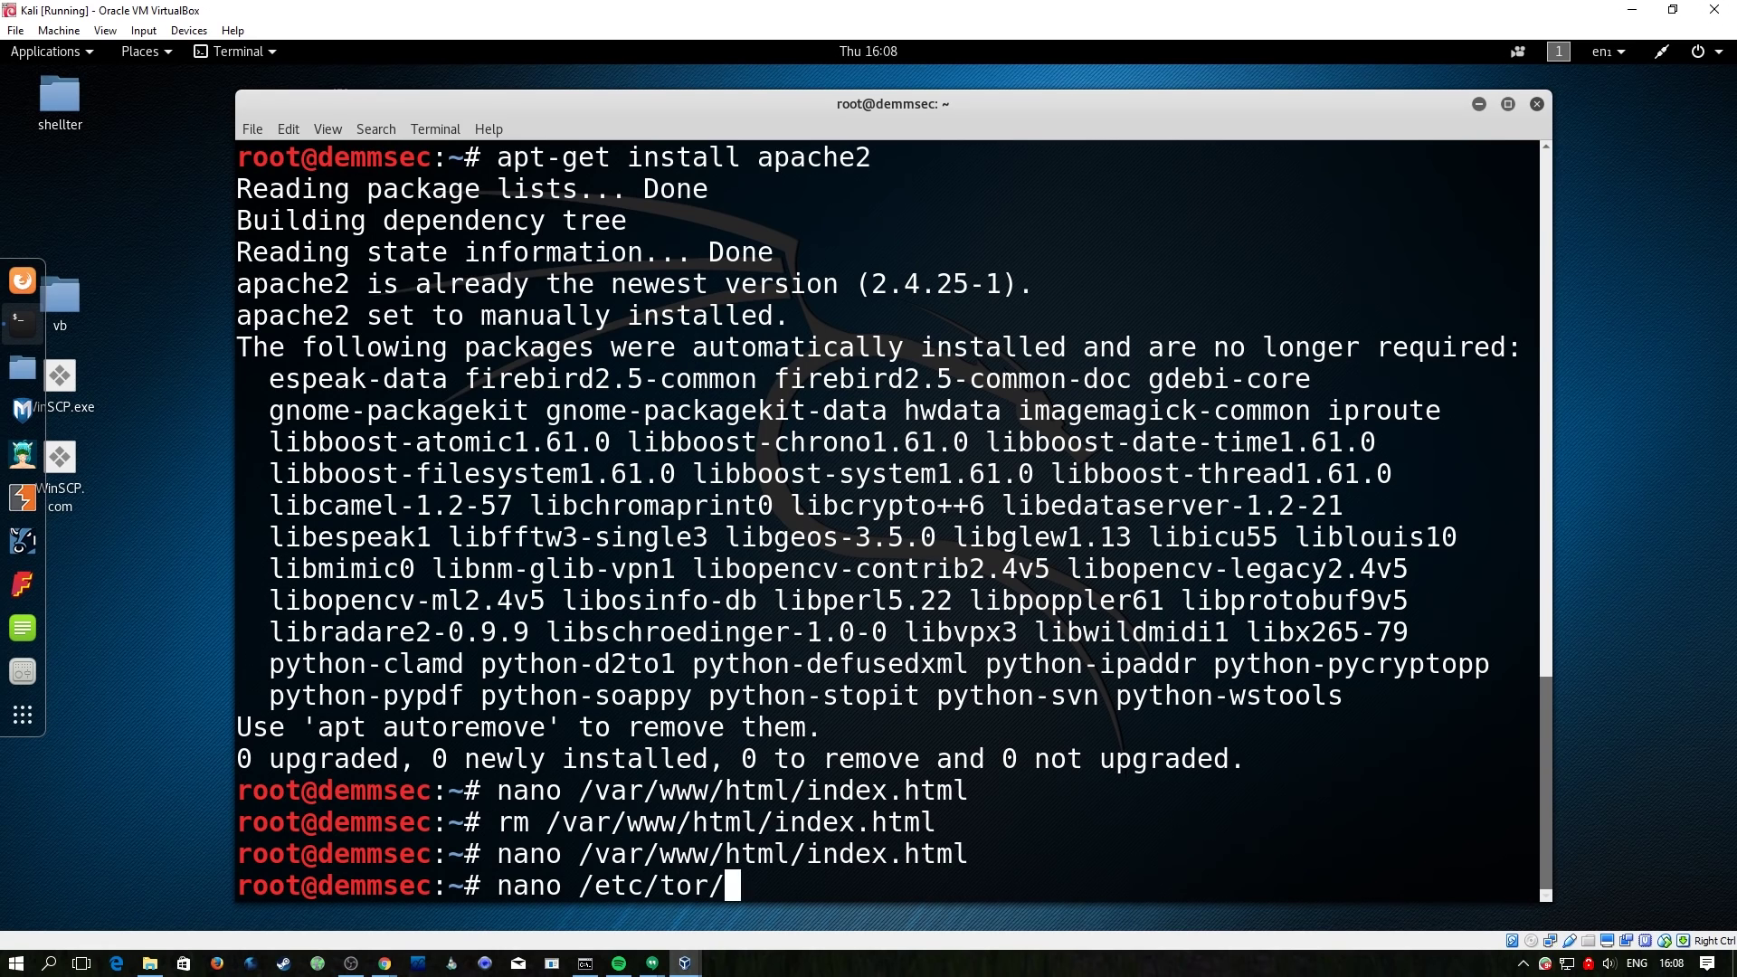
type("torrc")
key("Return")
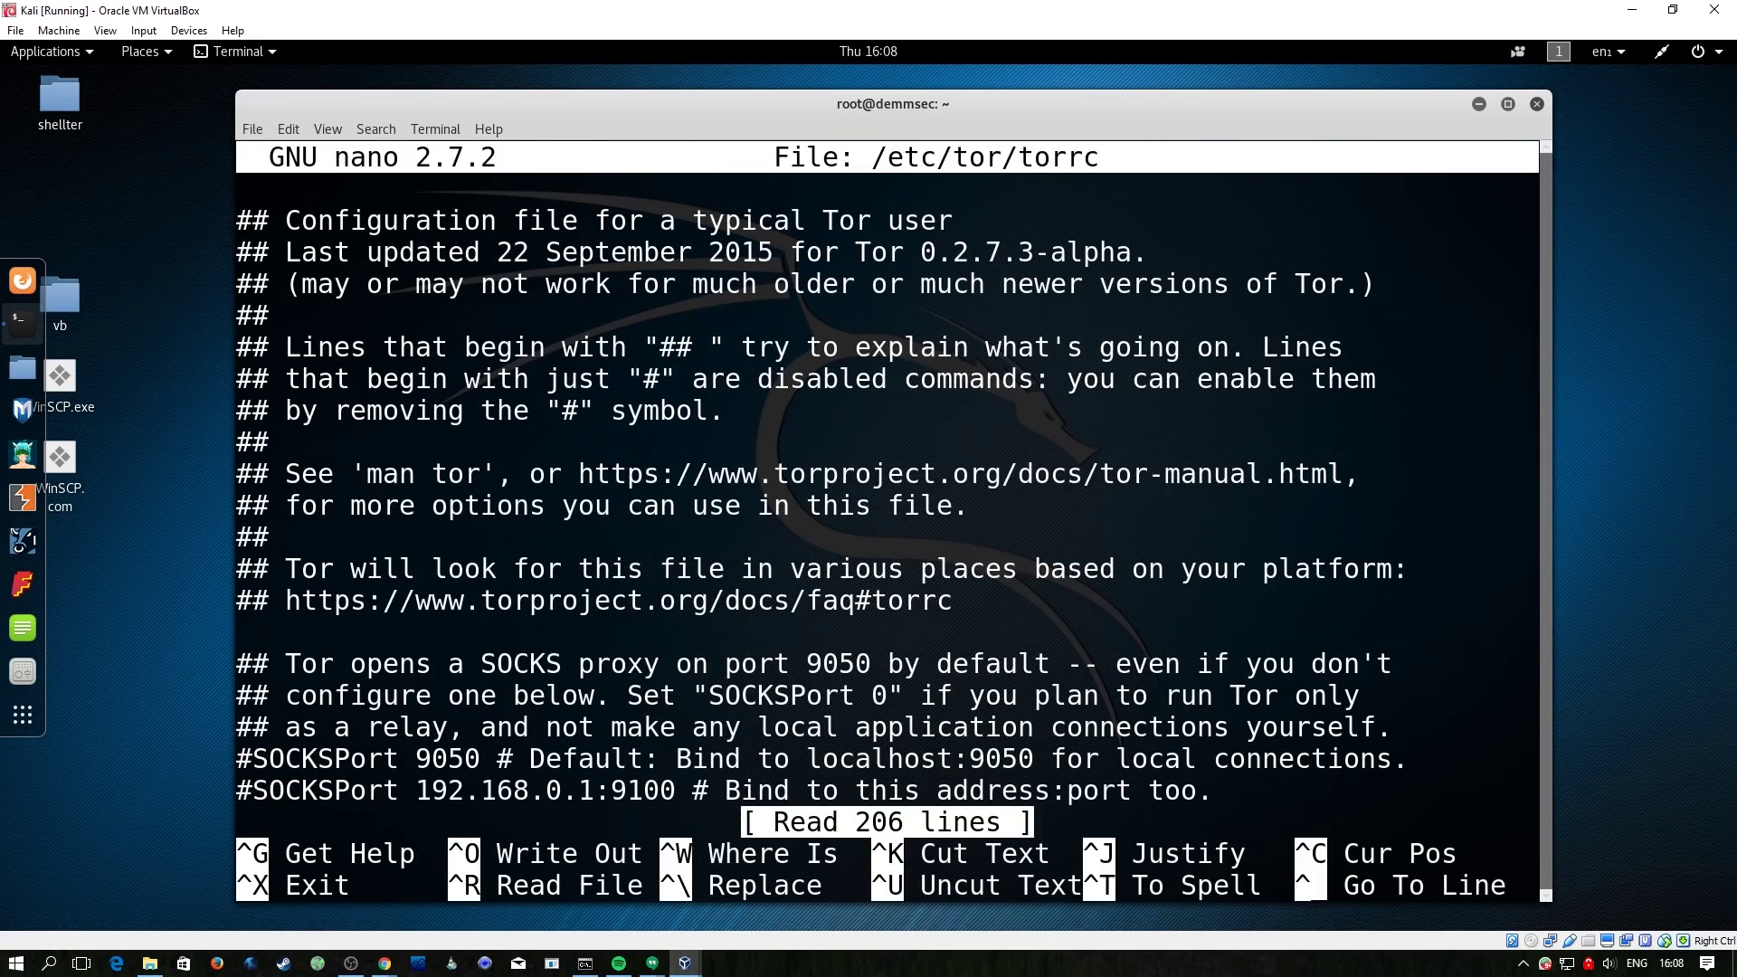
key("Down")
key("Down")
key("Down")
key("Down")
key("Down")
key("Down")
key("Down")
key("Down")
key("Down")
key("Down")
key("Down")
key("Down")
key("Down")
key("Down")
key("Down")
key("Down")
key("Down")
key("Down")
key("Down")
key("Down")
key("Down")
key("Down")
key("Down")
key("Down")
key("Down")
key("Down")
key("Down")
key("Down")
key("Down")
key("Down")
key("Down")
key("Down")
key("Down")
key("Down")
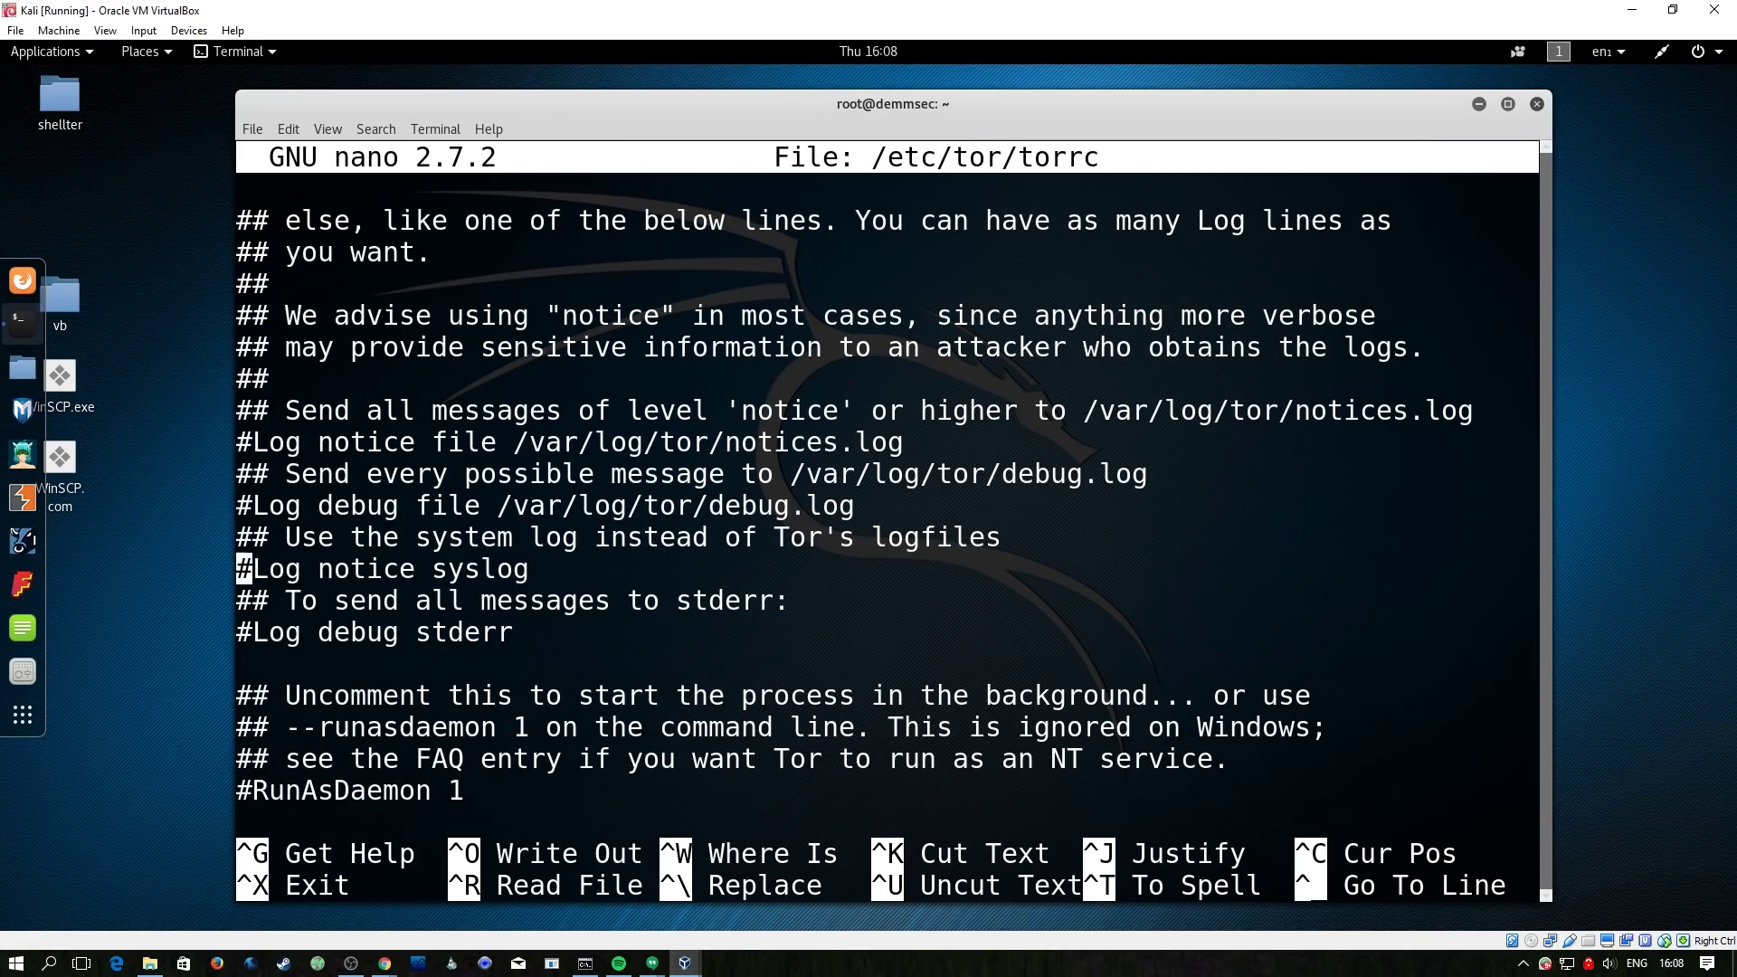
key("Down")
key("Down")
key("Down")
key("Down")
key("Down")
key("Down")
key("Down")
key("Down")
key("Down")
key("Down")
key("Down")
key("Down")
key("Down")
key("Down")
key("Down")
key("Down")
key("Down")
key("Down")
key("Down")
key("Down")
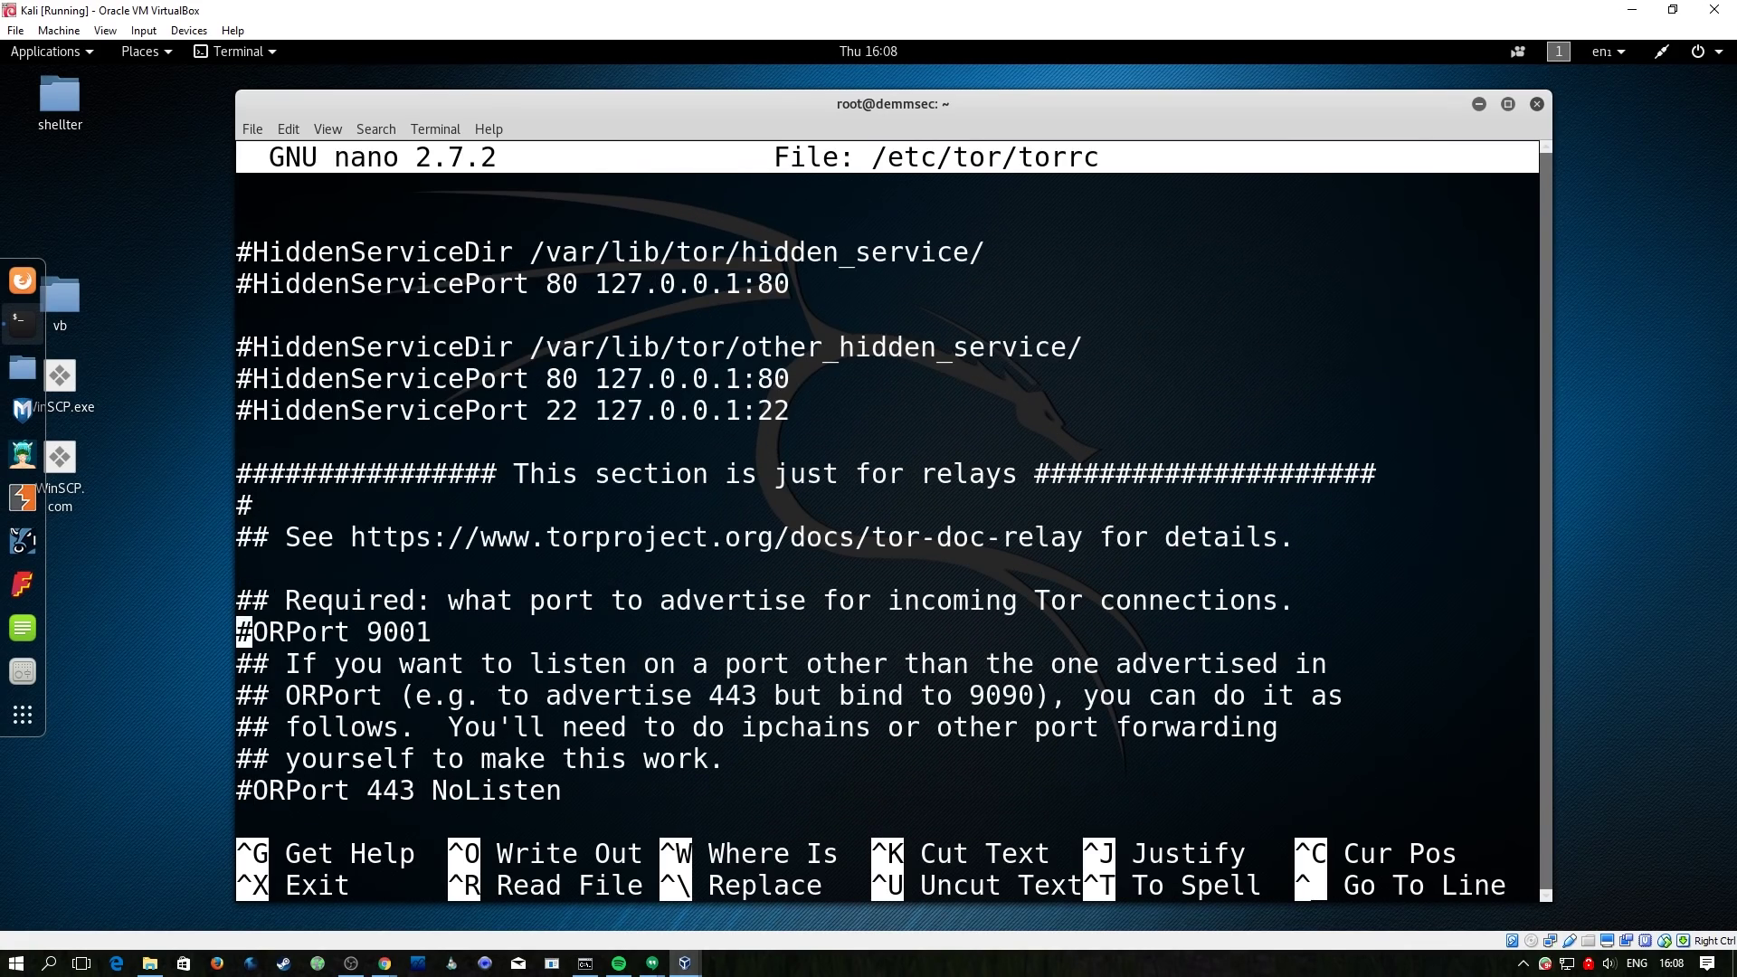
key("Up")
key("Up")
key("Up")
key("Up")
key("Up")
key("Up")
key("Up")
key("Up")
key("Up")
key("Up")
key("Up")
key("Up")
key("Up")
key("Up")
key("Up")
key("Up")
key("Down")
key("Down")
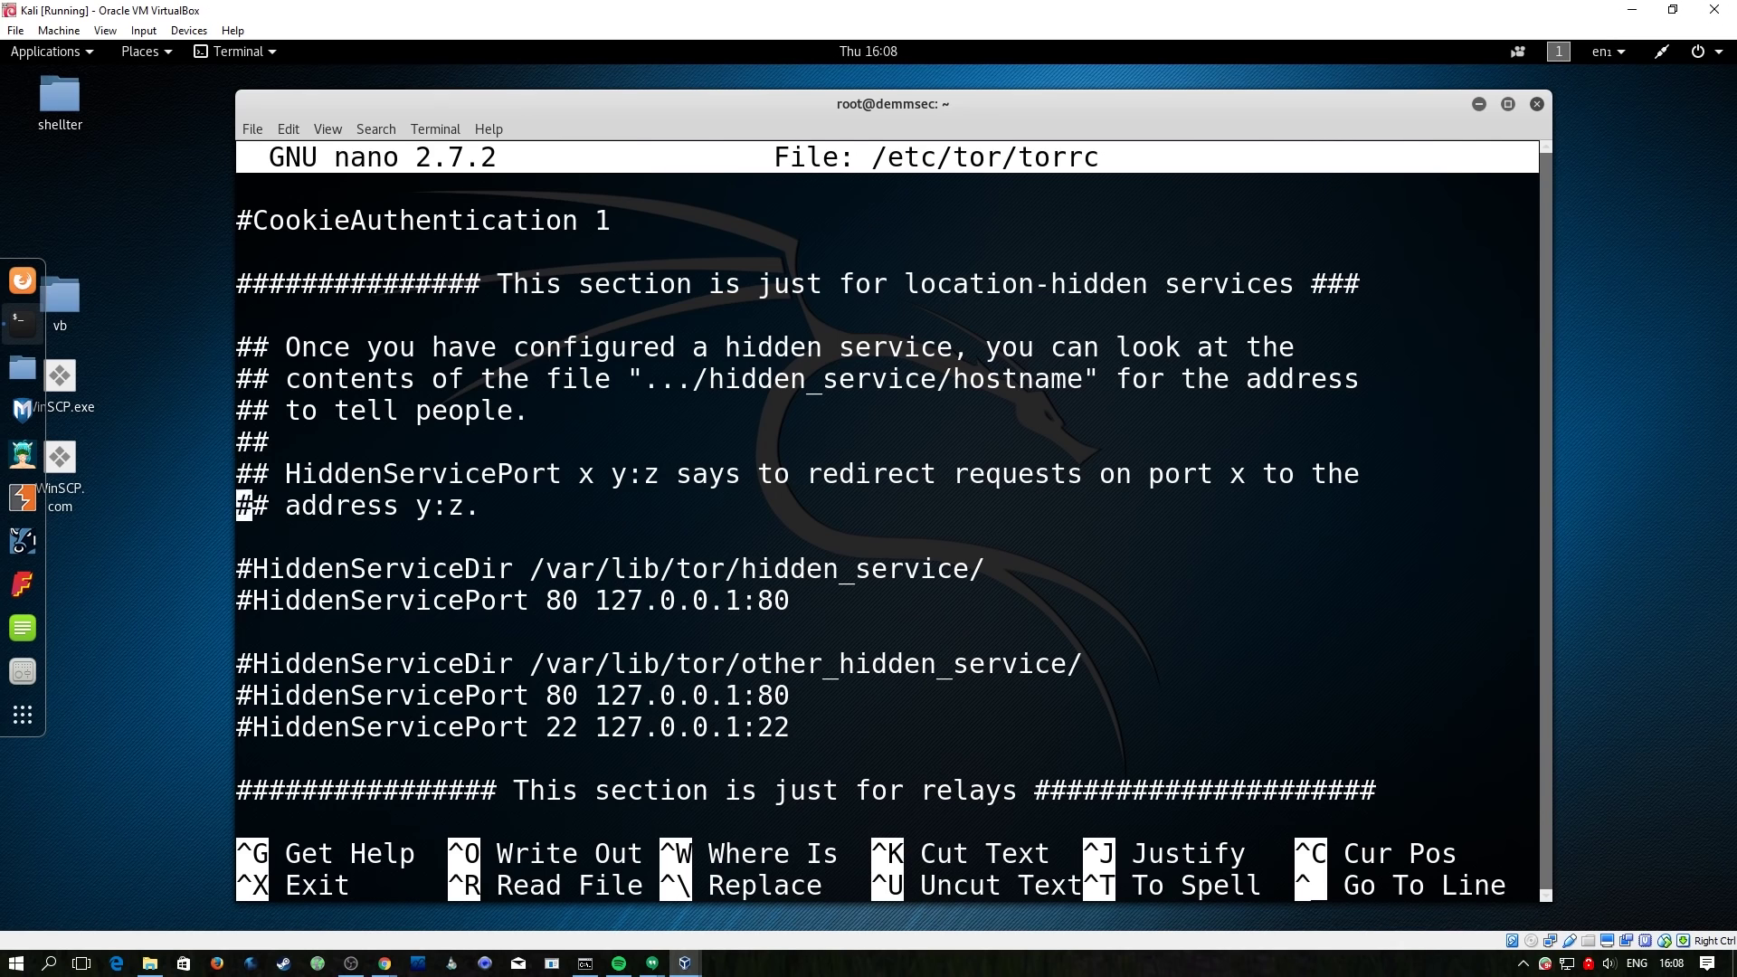
key("Down")
key("Down")
key("Down")
key("Right")
key("BackSpace")
key("Up")
key("Right")
key("BackSpace")
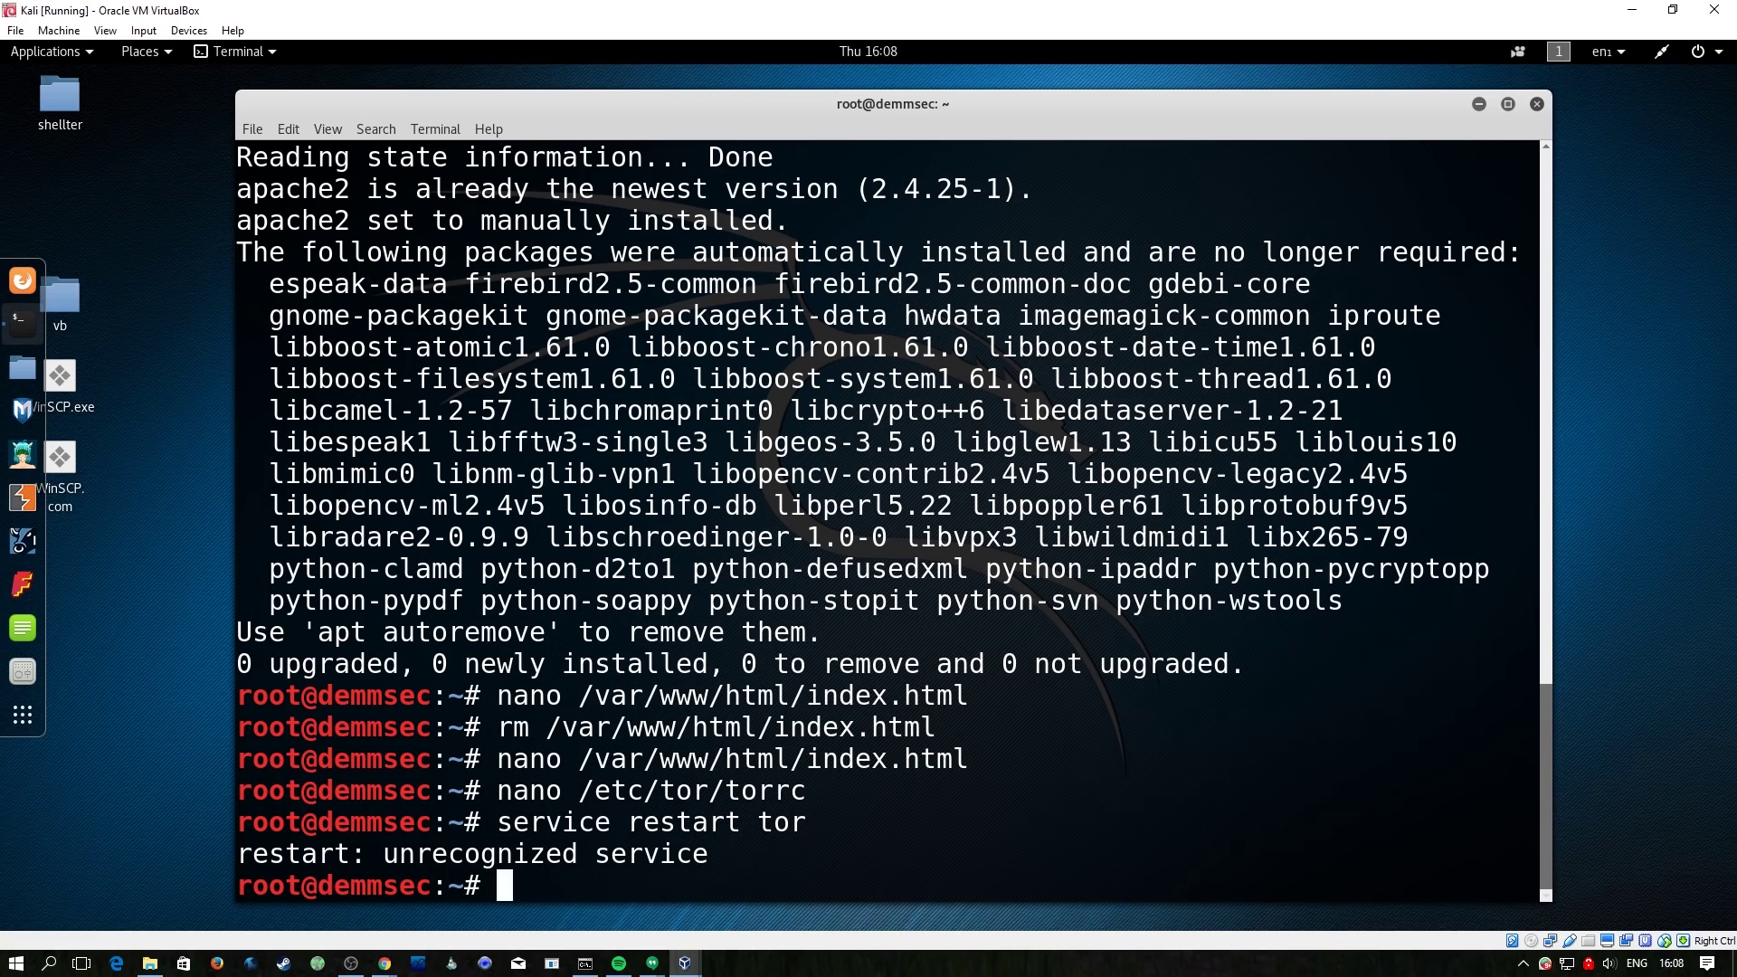
Step: Restart Tor with 'service tor restart'
type("servbice restart tor")
key("BackSpace")
key("BackSpace")
key("BackSpace")
key("BackSpace")
type("ice tor restart")
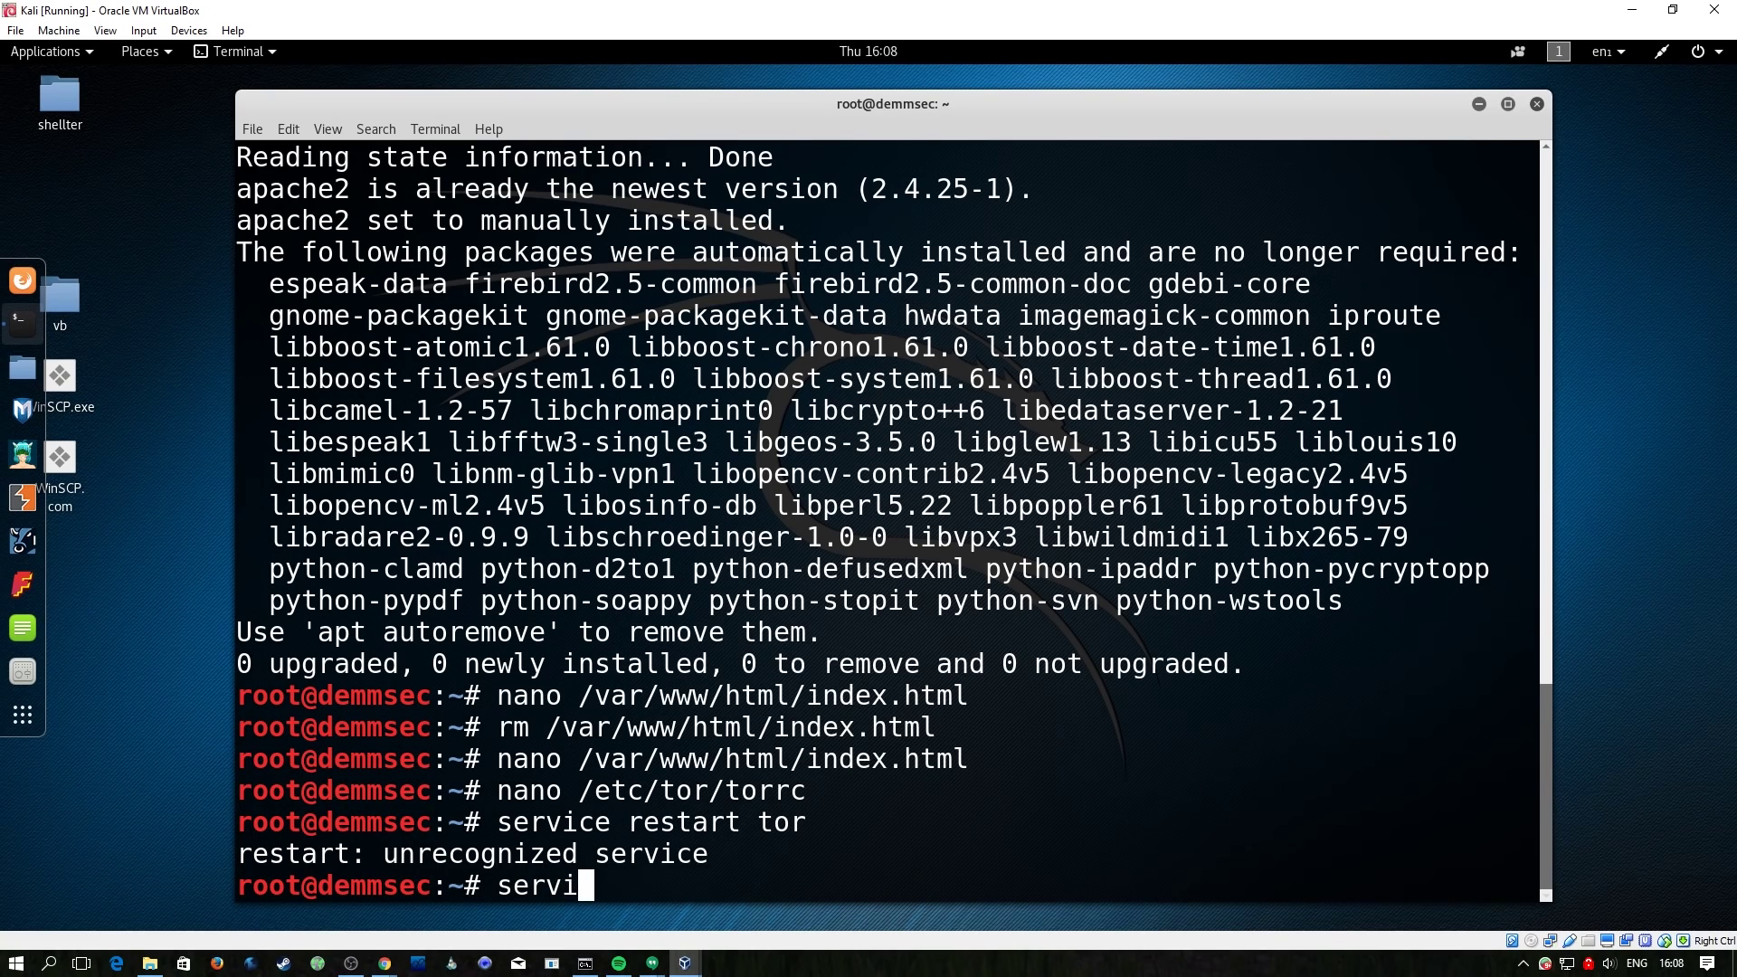
key("Return")
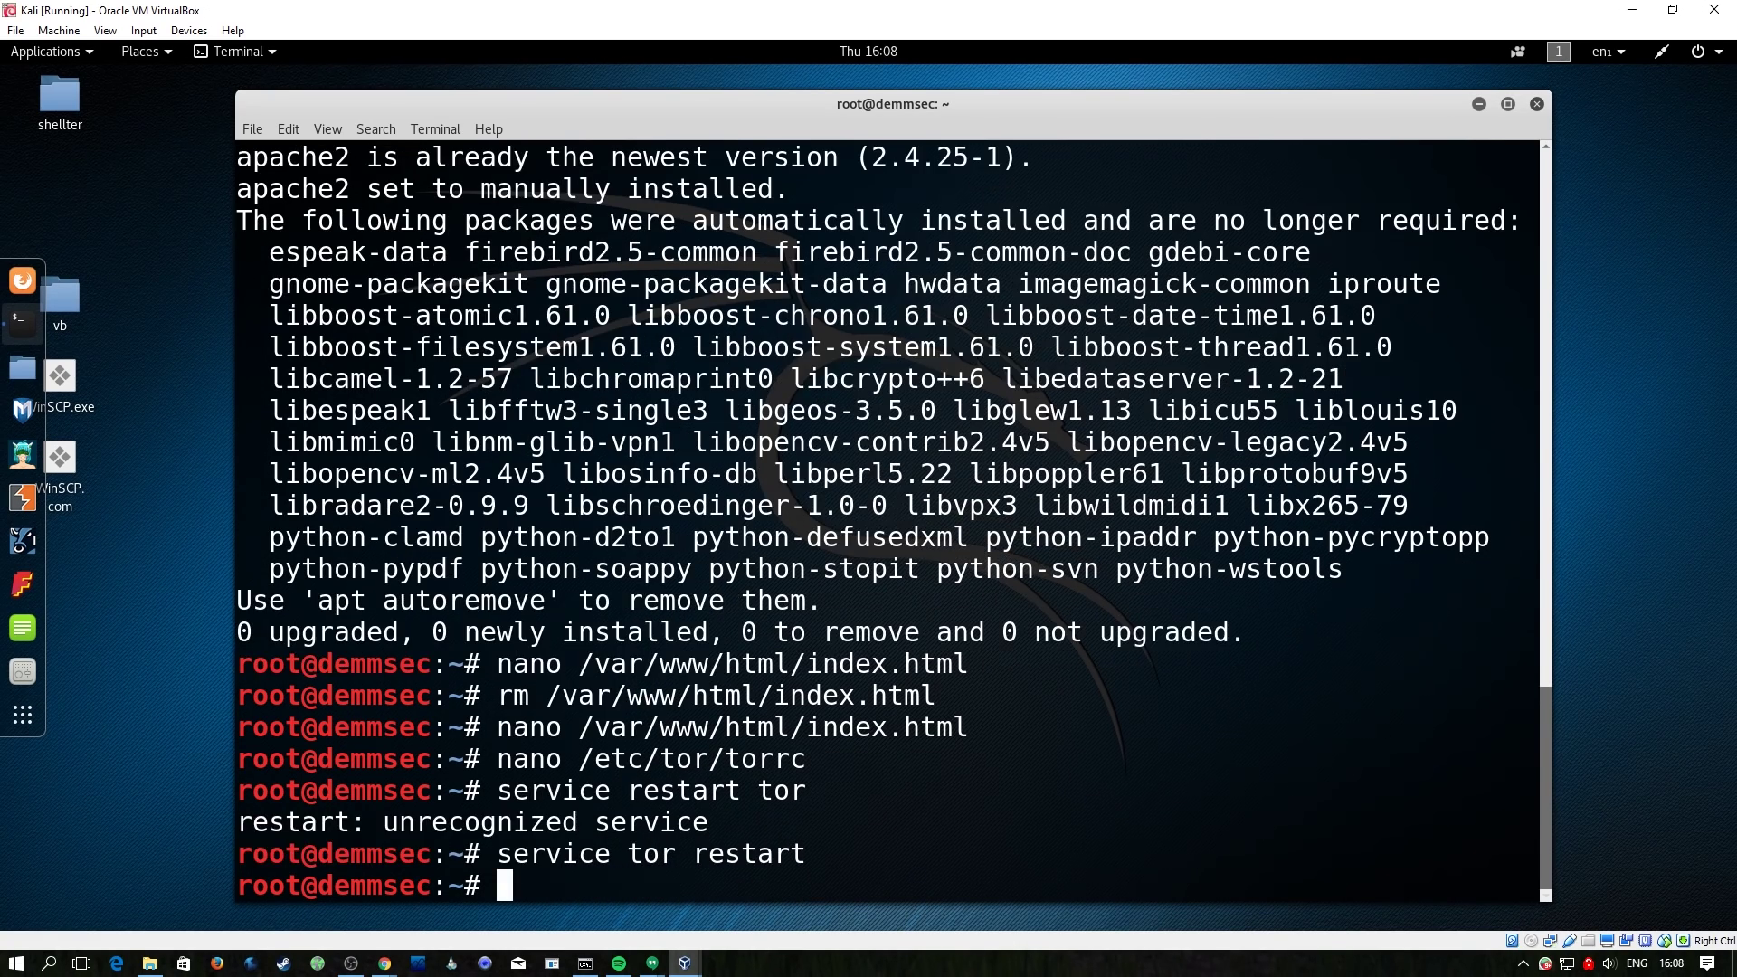
Step: Print the hidden service hostname hdo5nnsgwzu6dorp.onion and copy it to the clipboard
type("n")
key("BackSpace")
type("cat /var/")
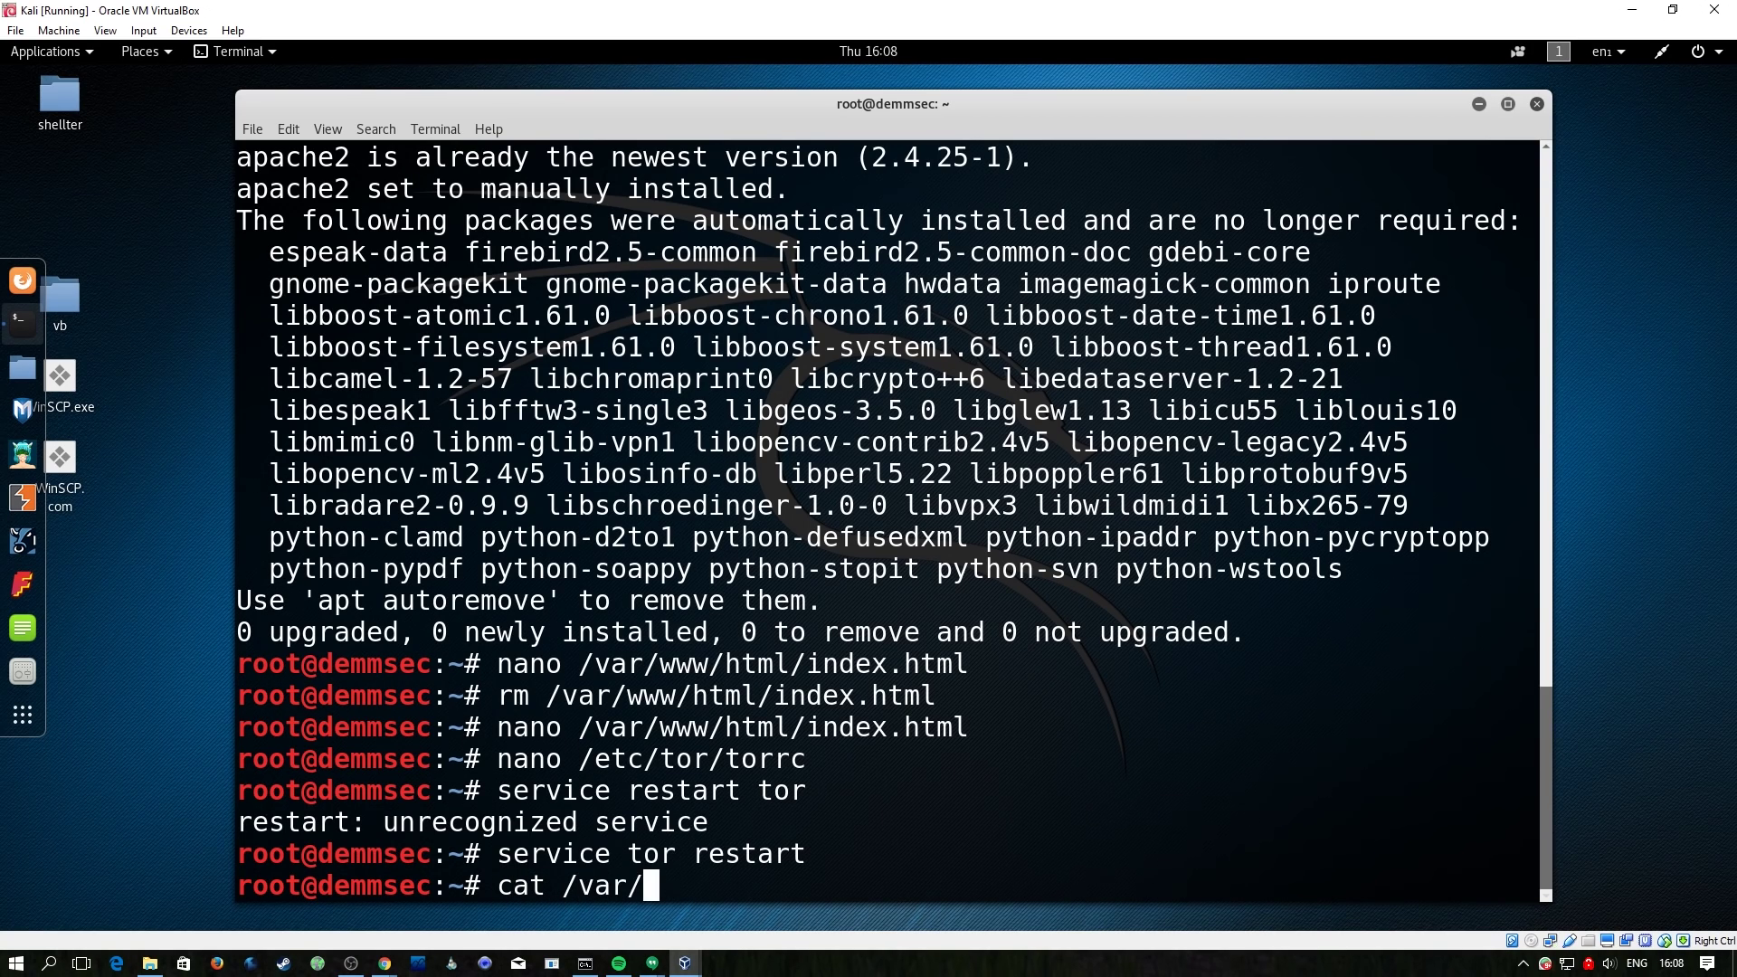
type("lib/tor/h")
key("Tab")
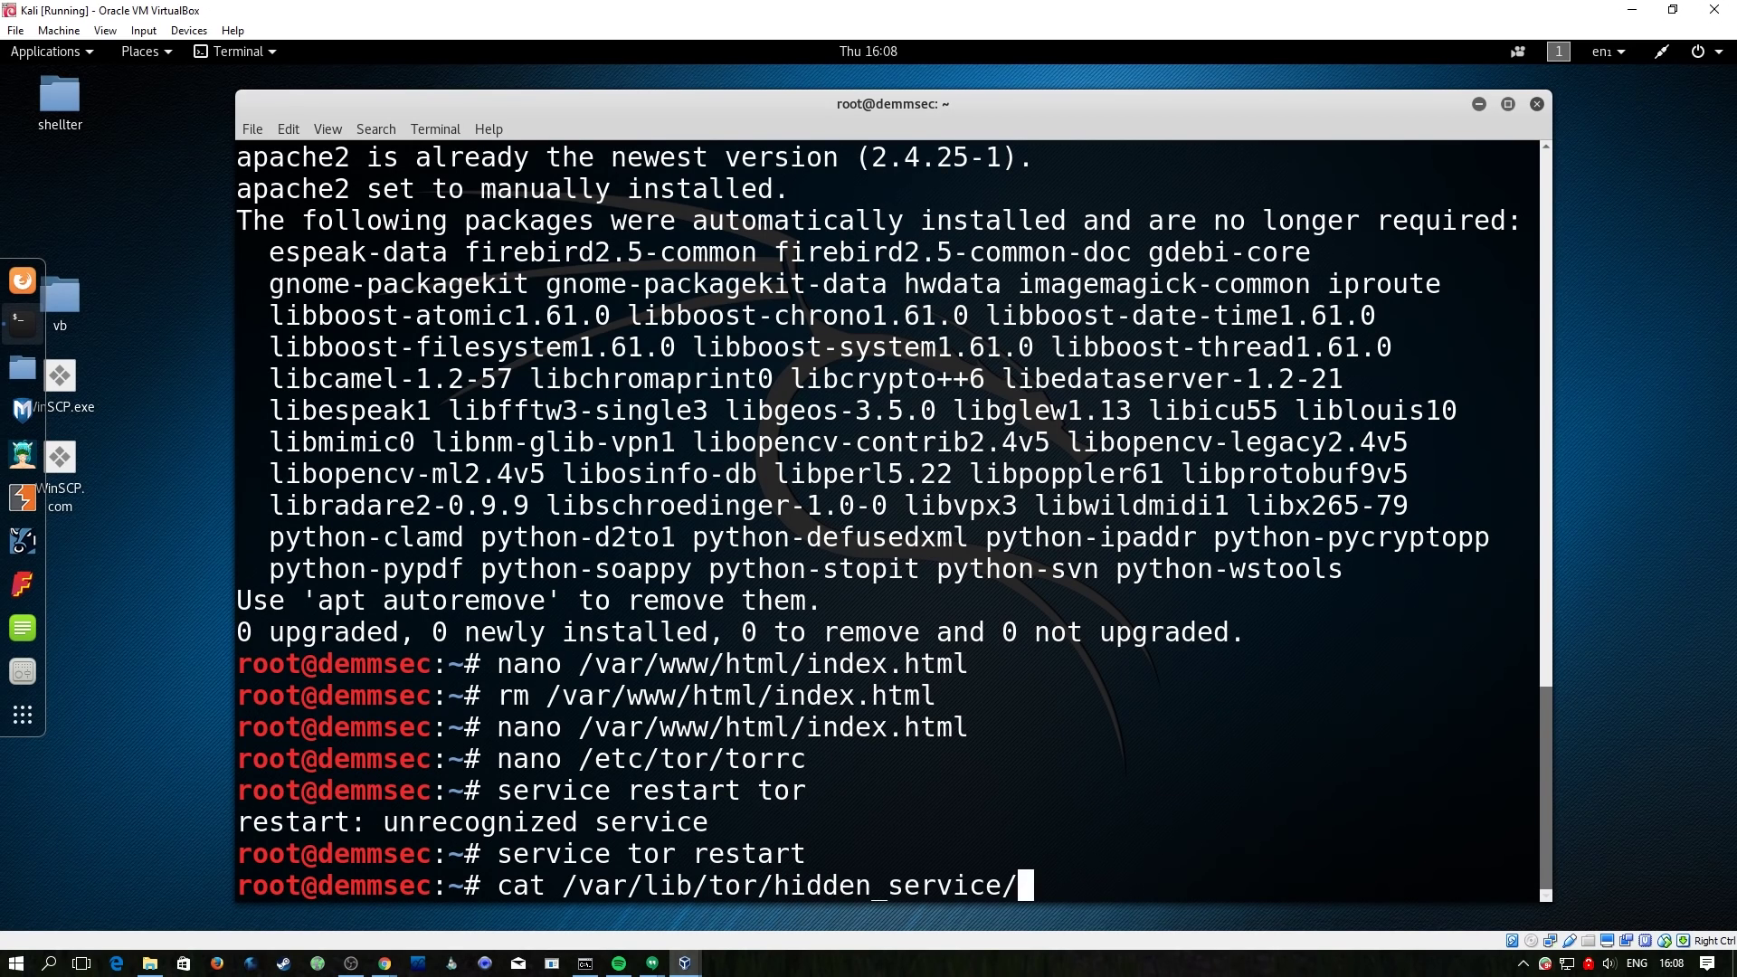
type("h")
key("Tab")
key("Return")
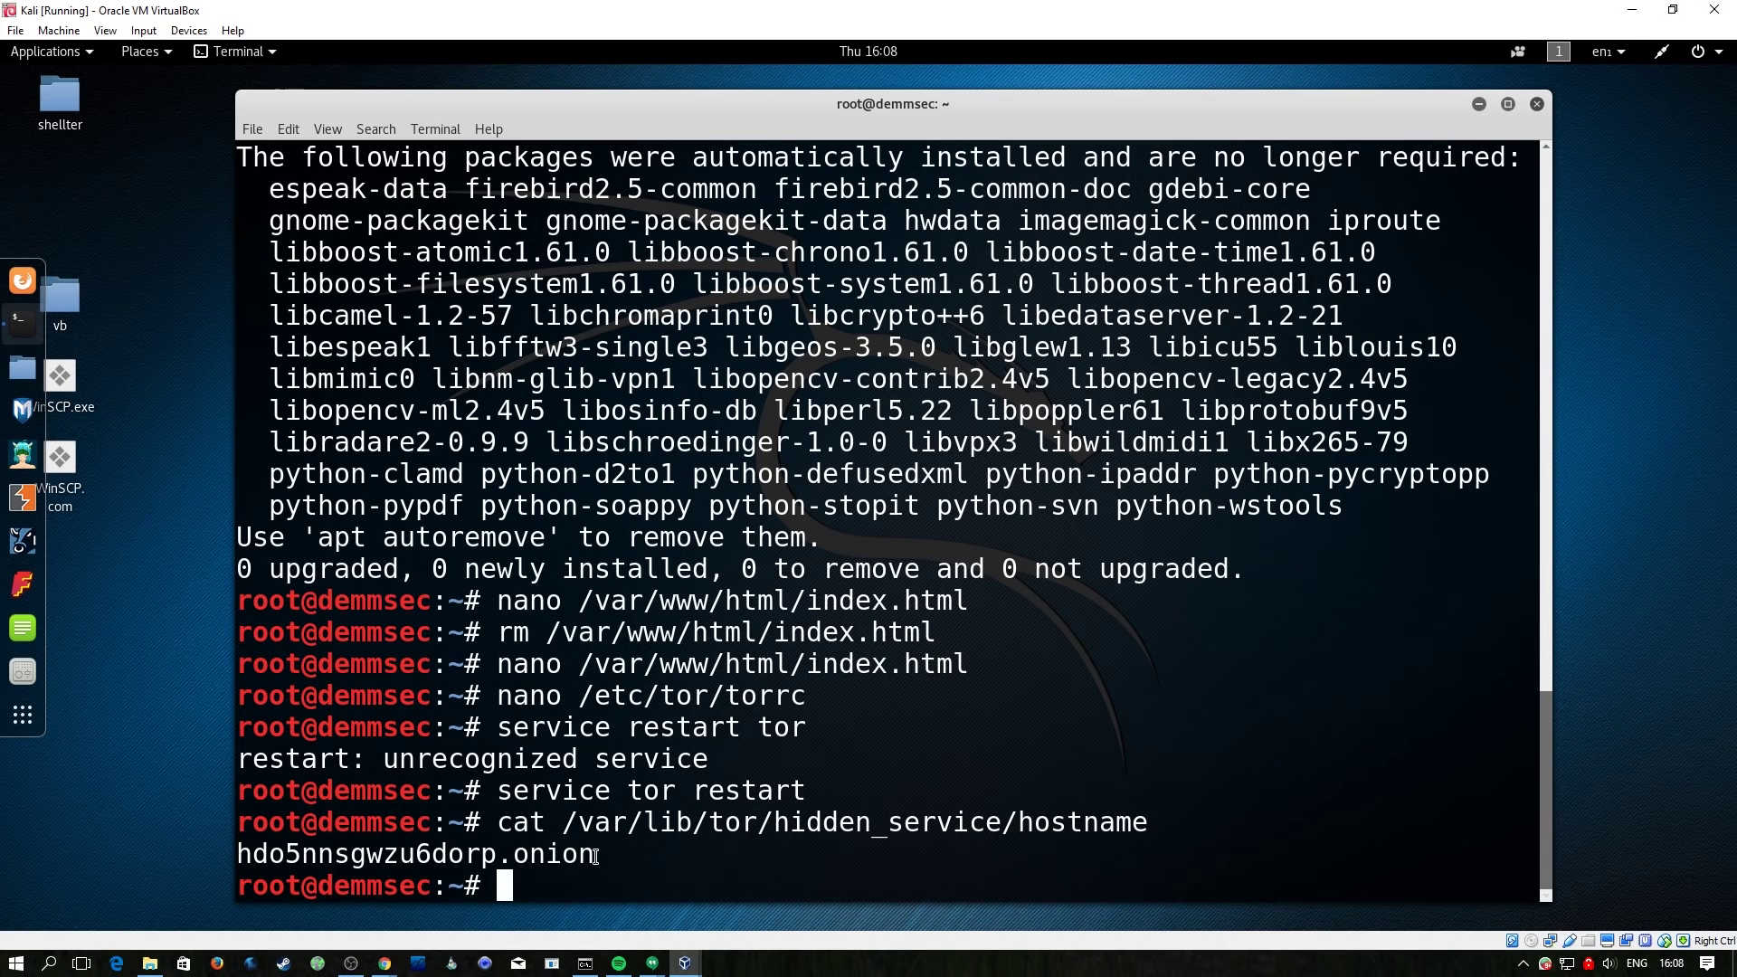
left_click_drag(595, 855, 237, 856)
left_click(241, 854)
double_click(327, 852)
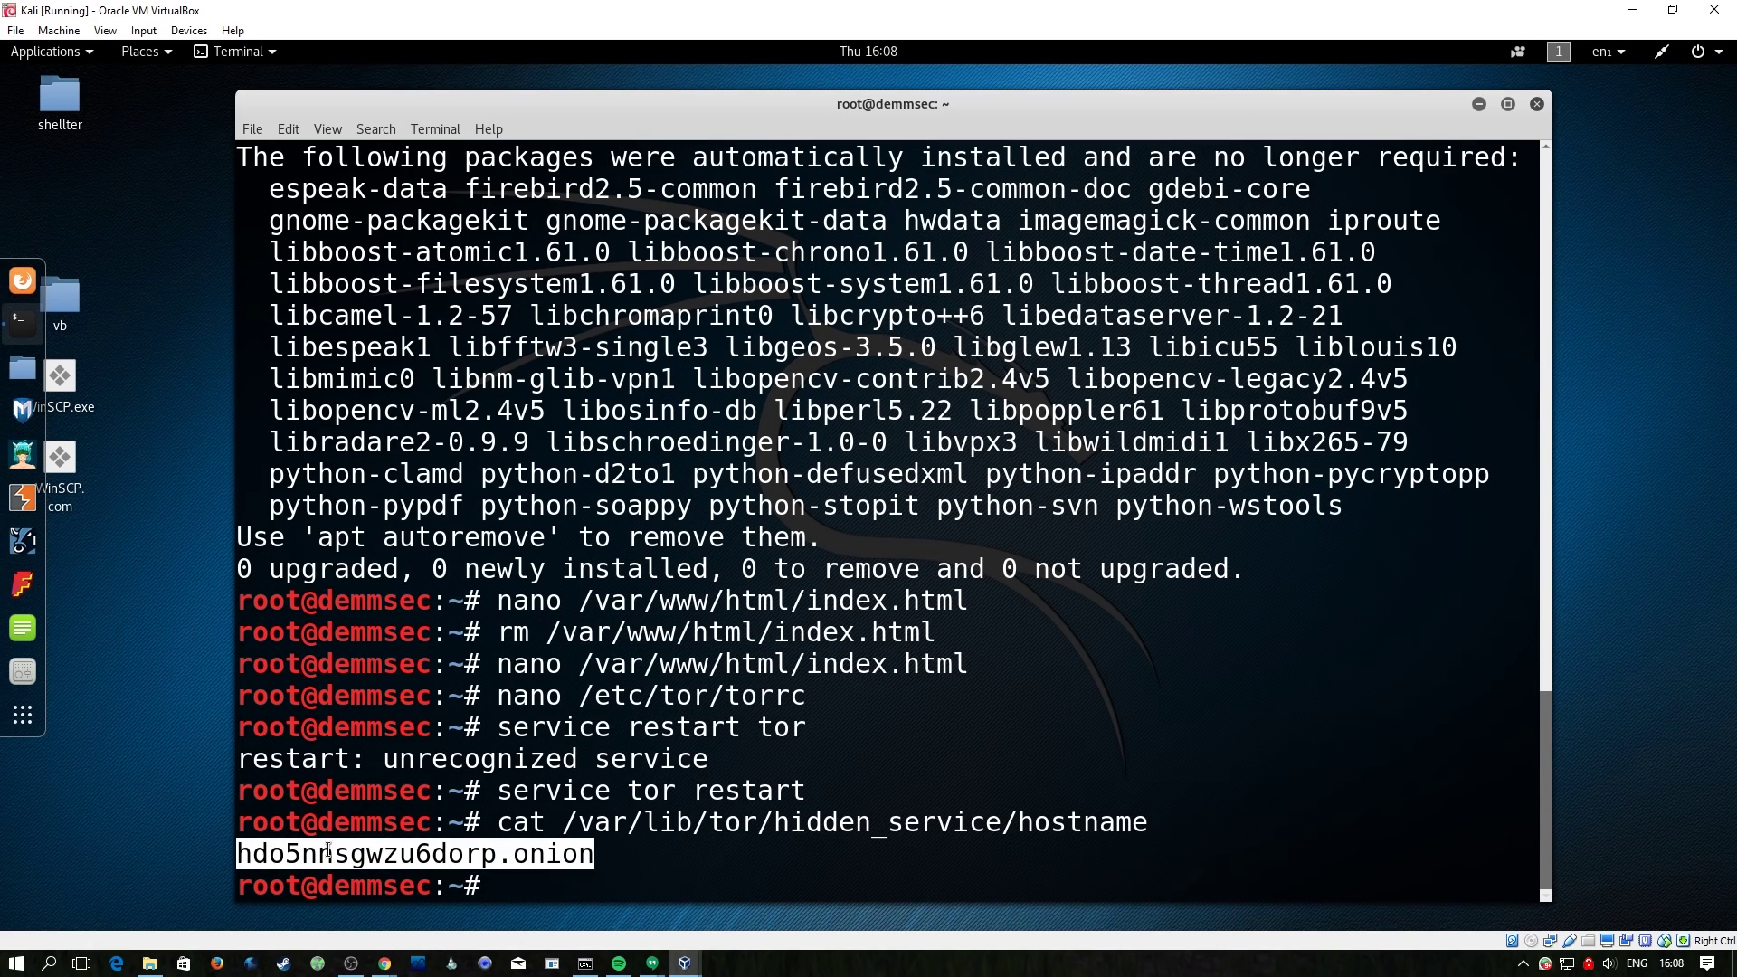
right_click(494, 870)
left_click(575, 734)
left_click(702, 819)
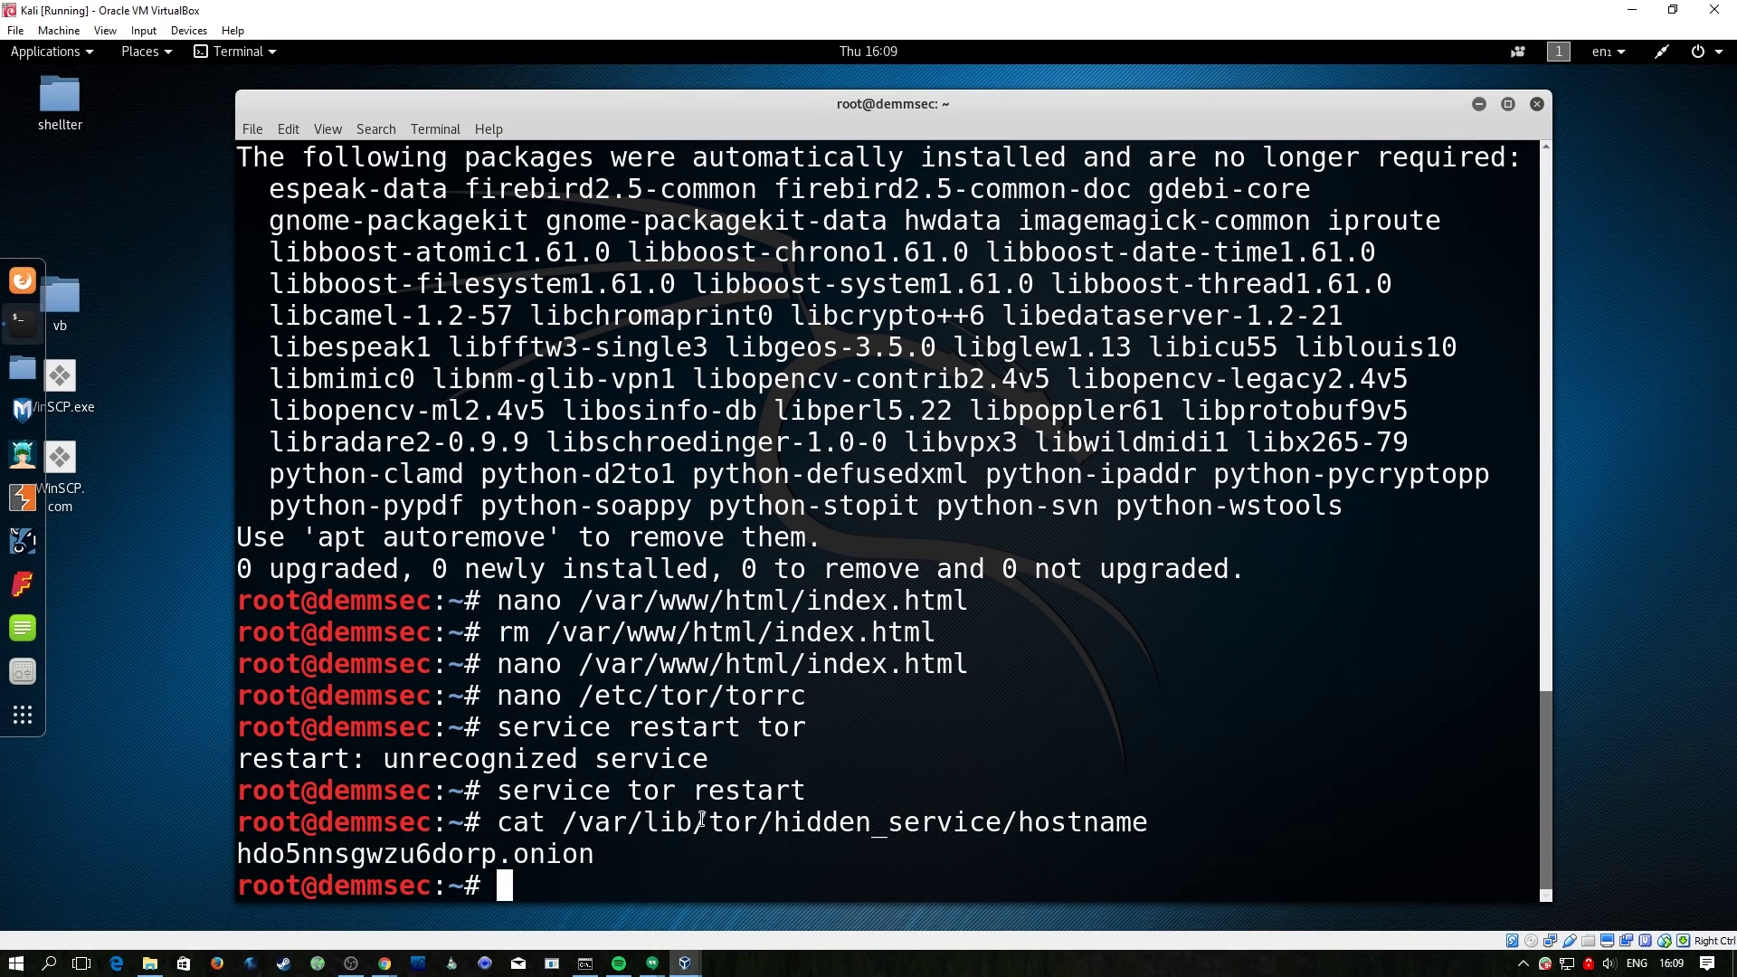
Step: Start Apache with 'service apache2 start' and switch back to the host desktop
type("service s")
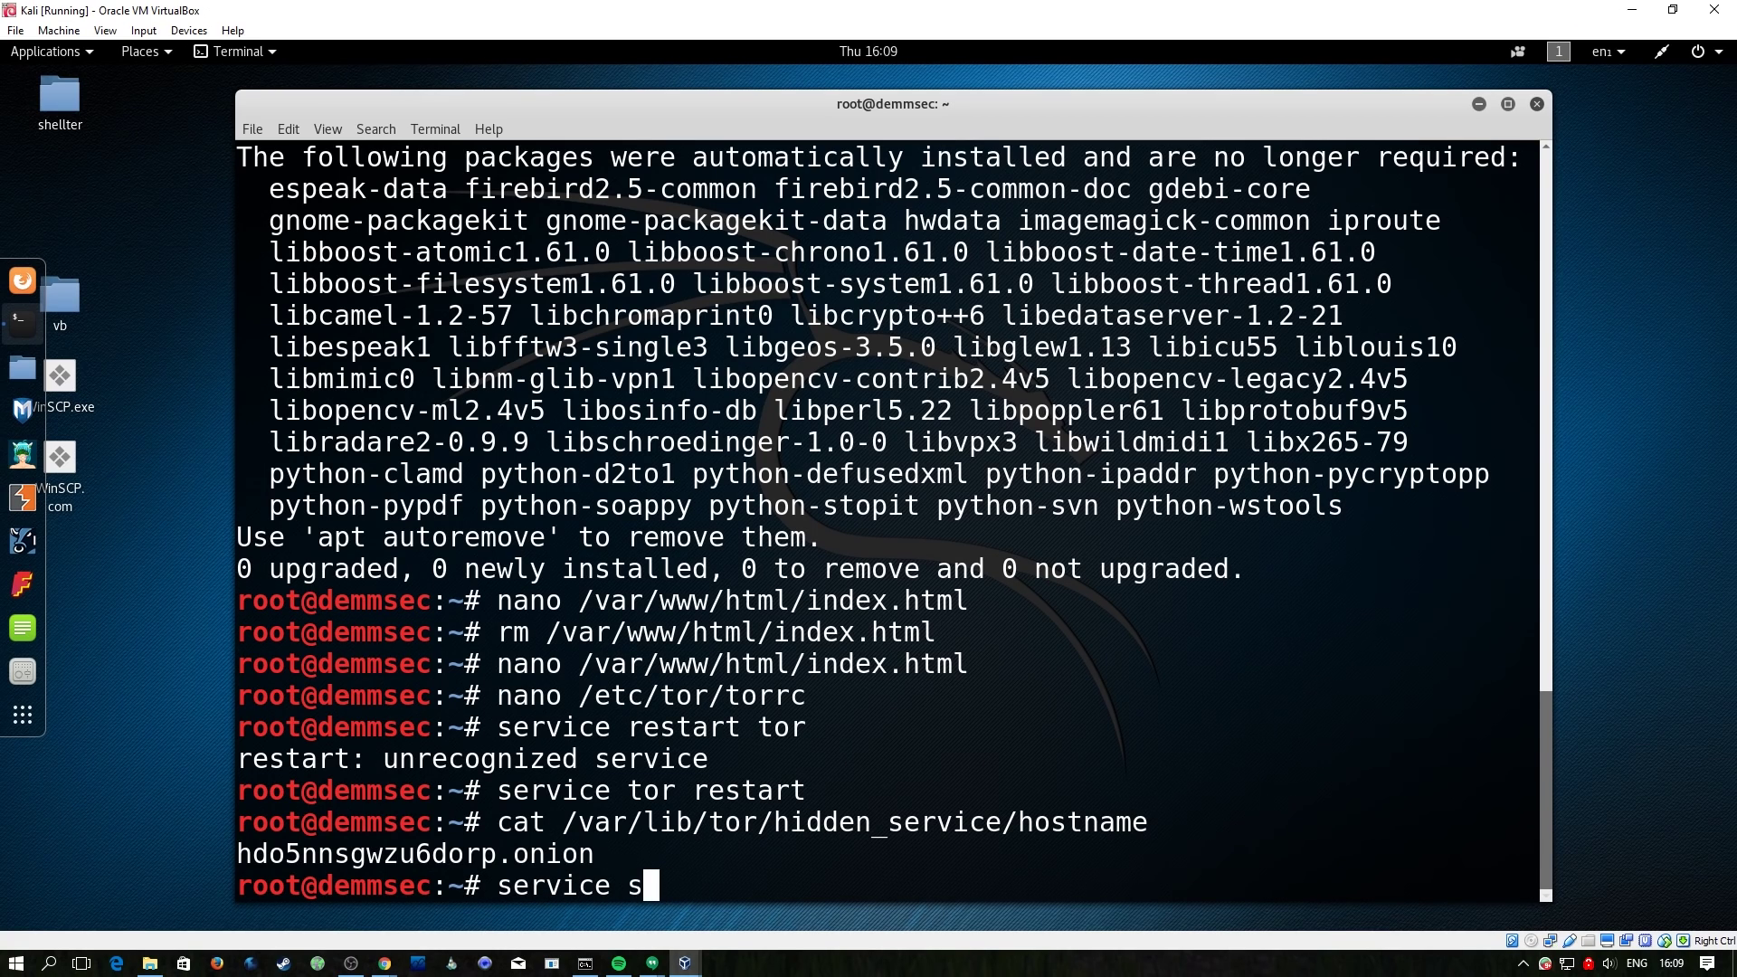
key("BackSpace")
type("apache2 start")
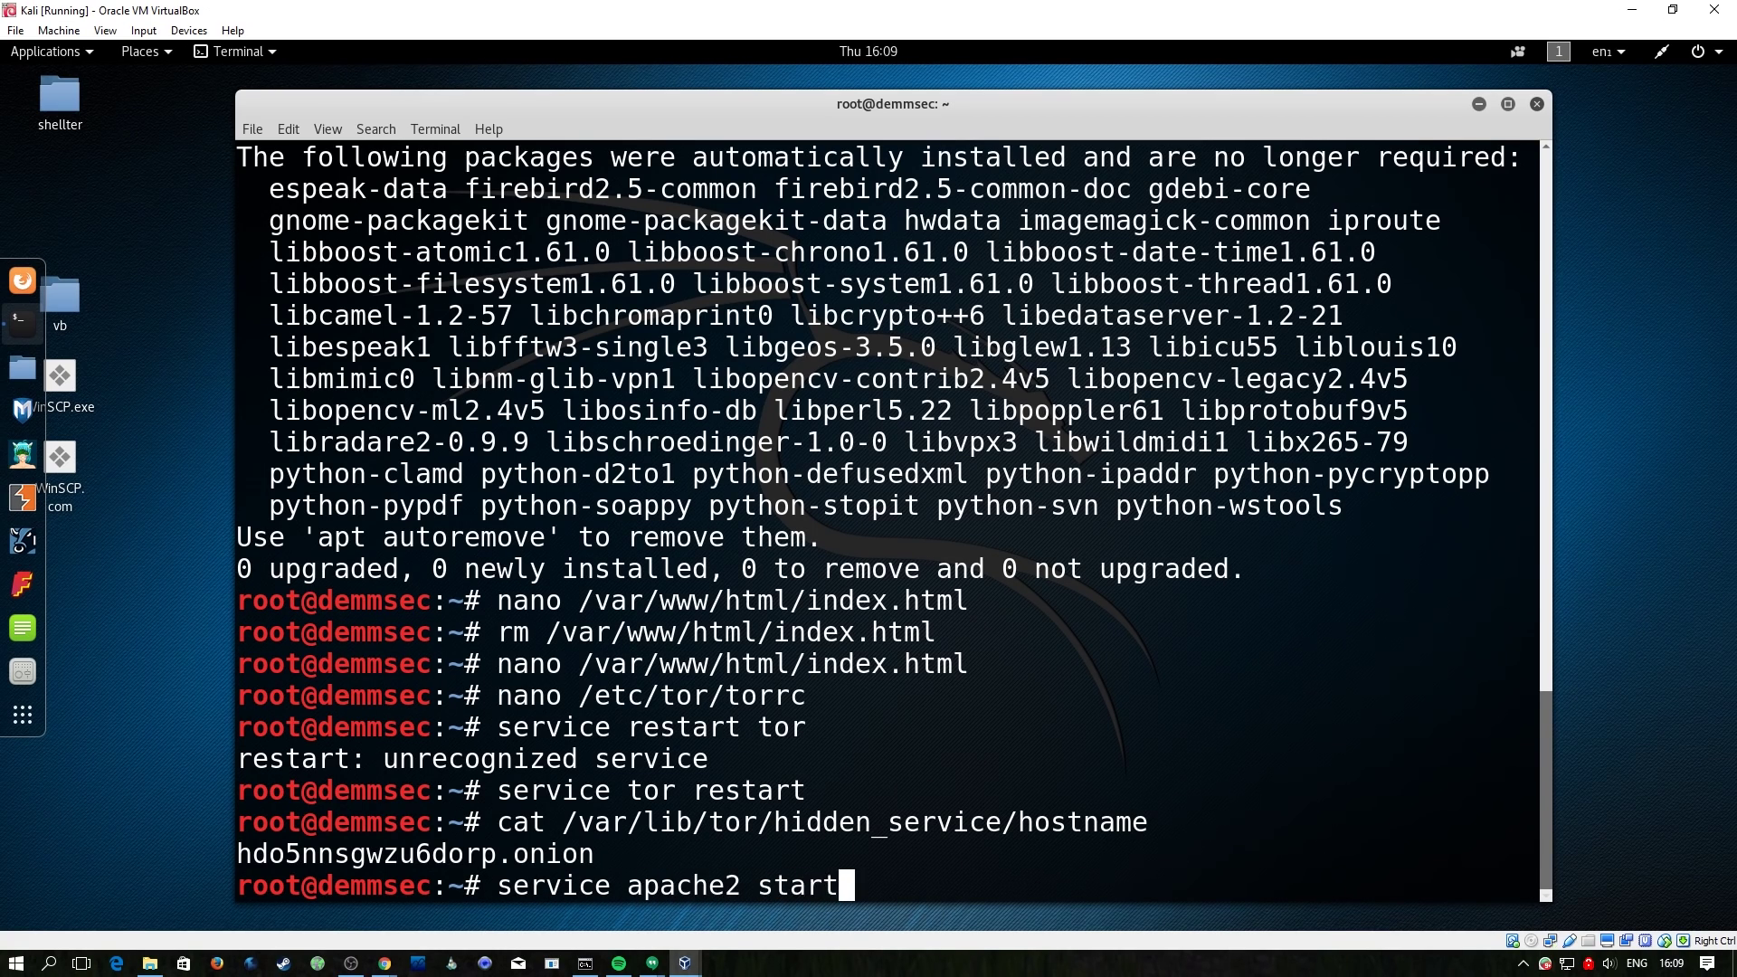
key("Return")
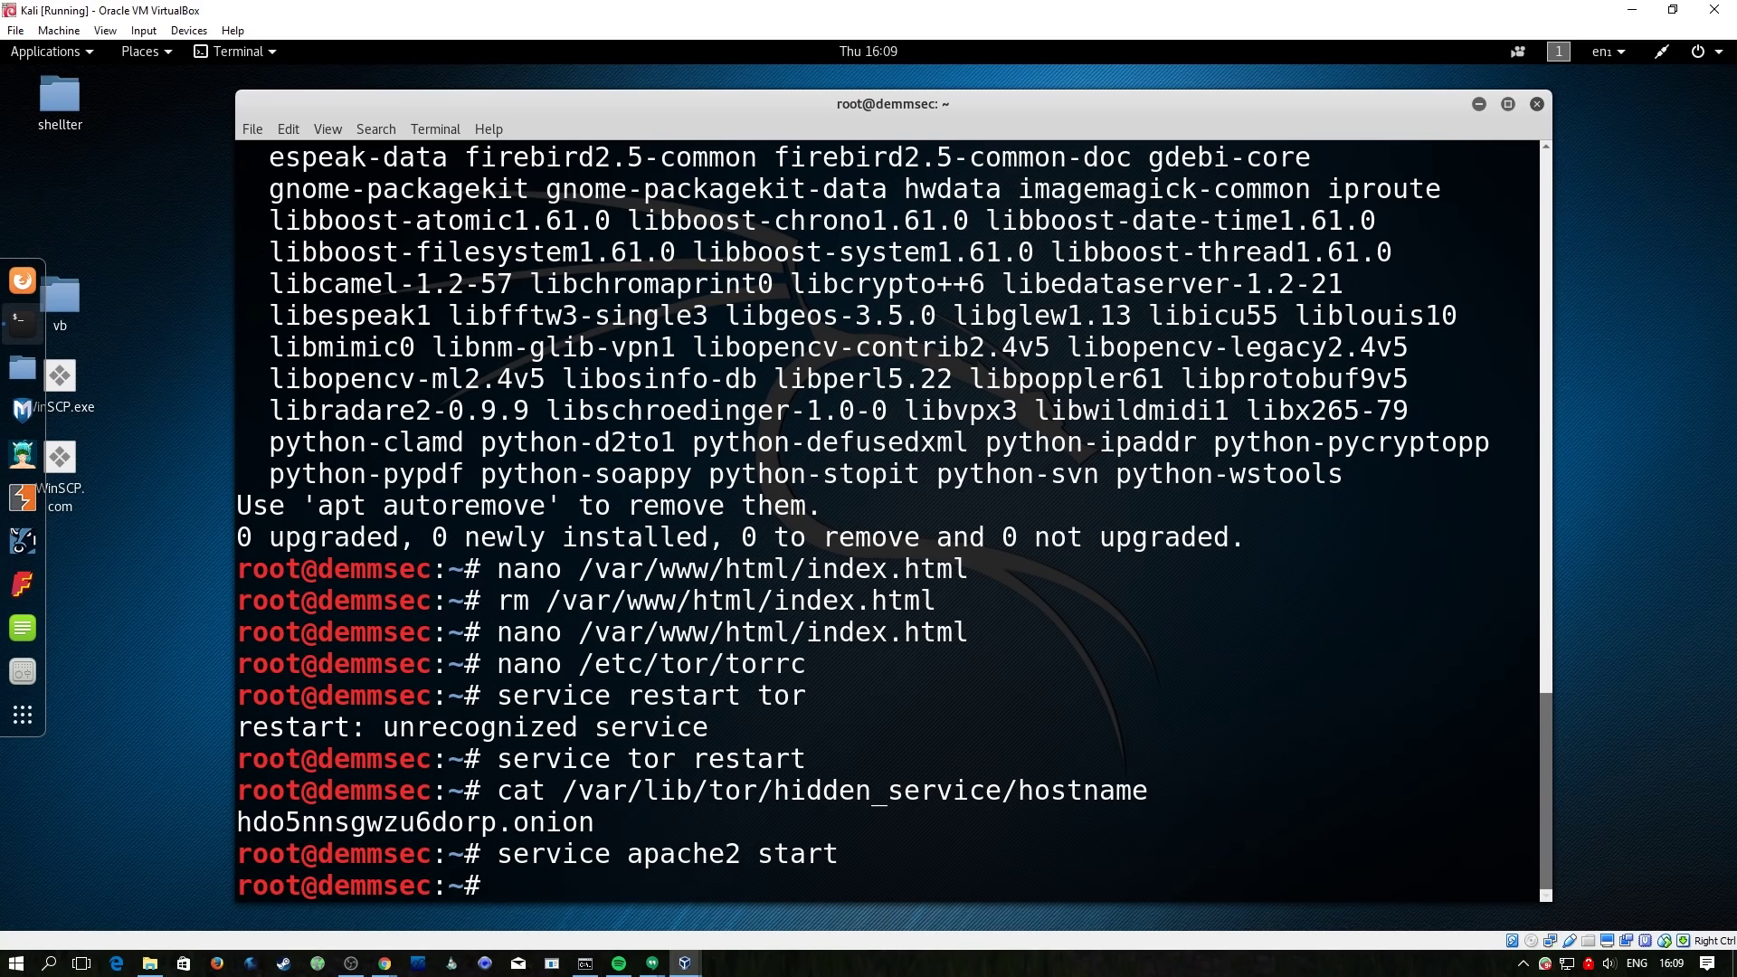
key("alt+Tab")
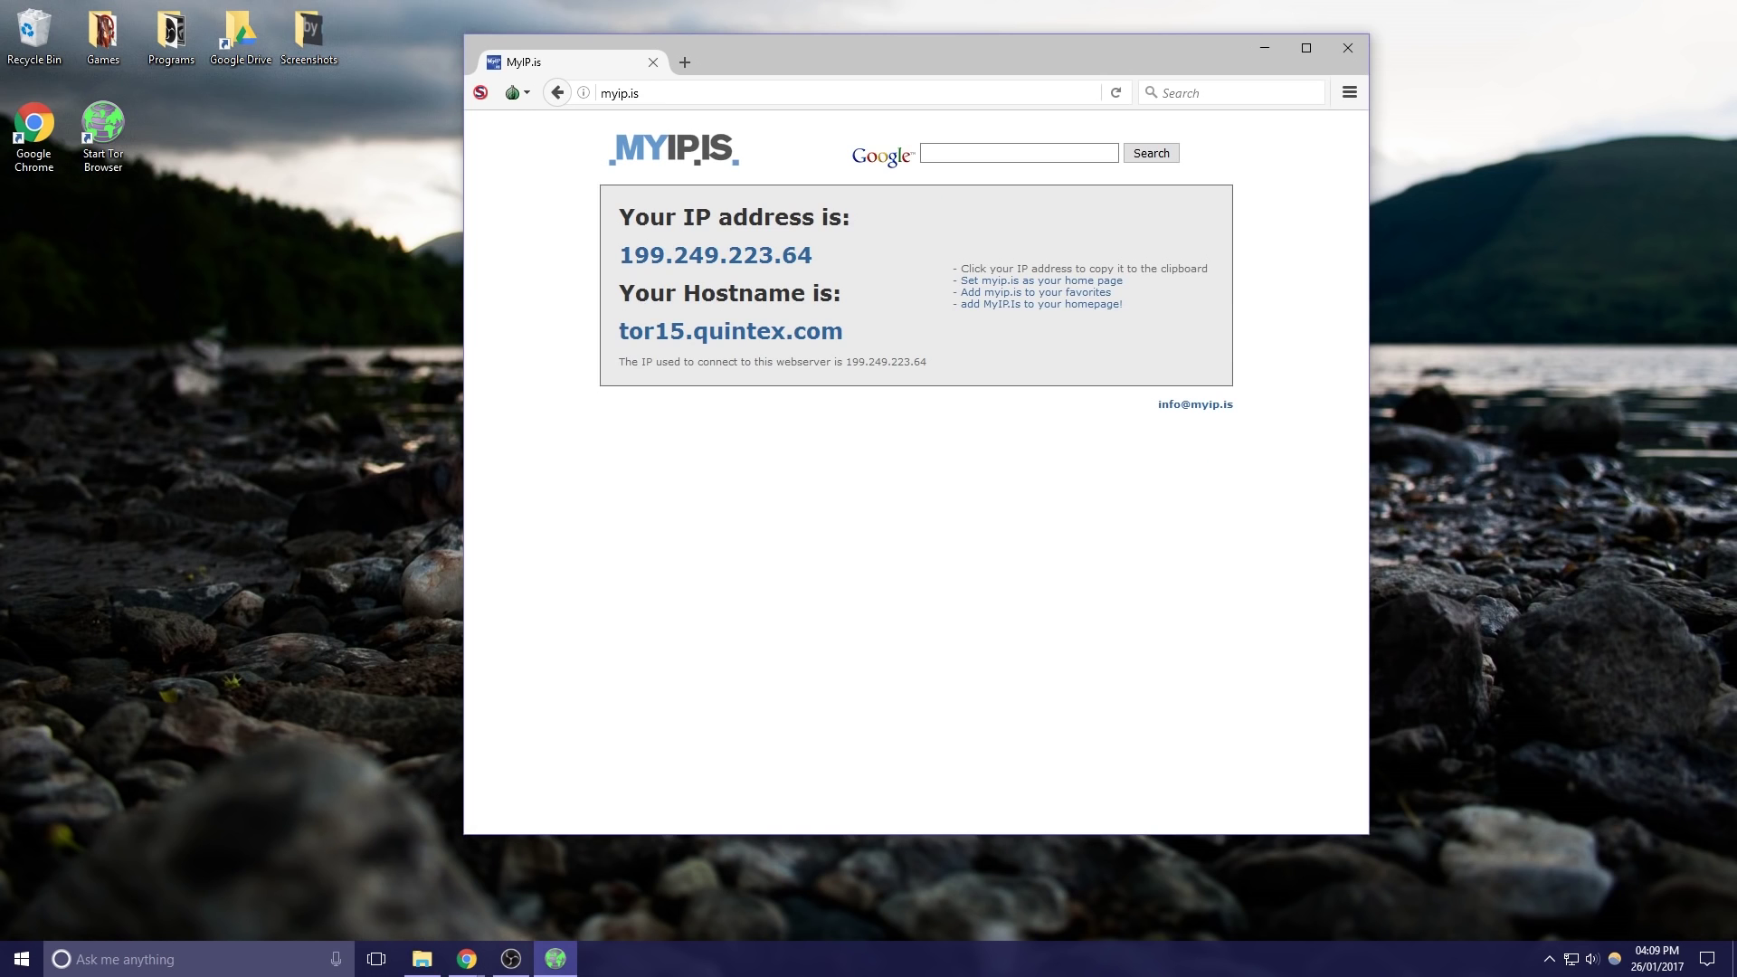
Step: Load hdo5nnsgwzu6dorp.onion in Tor Browser by pasting it into the address bar
key("alt+Tab")
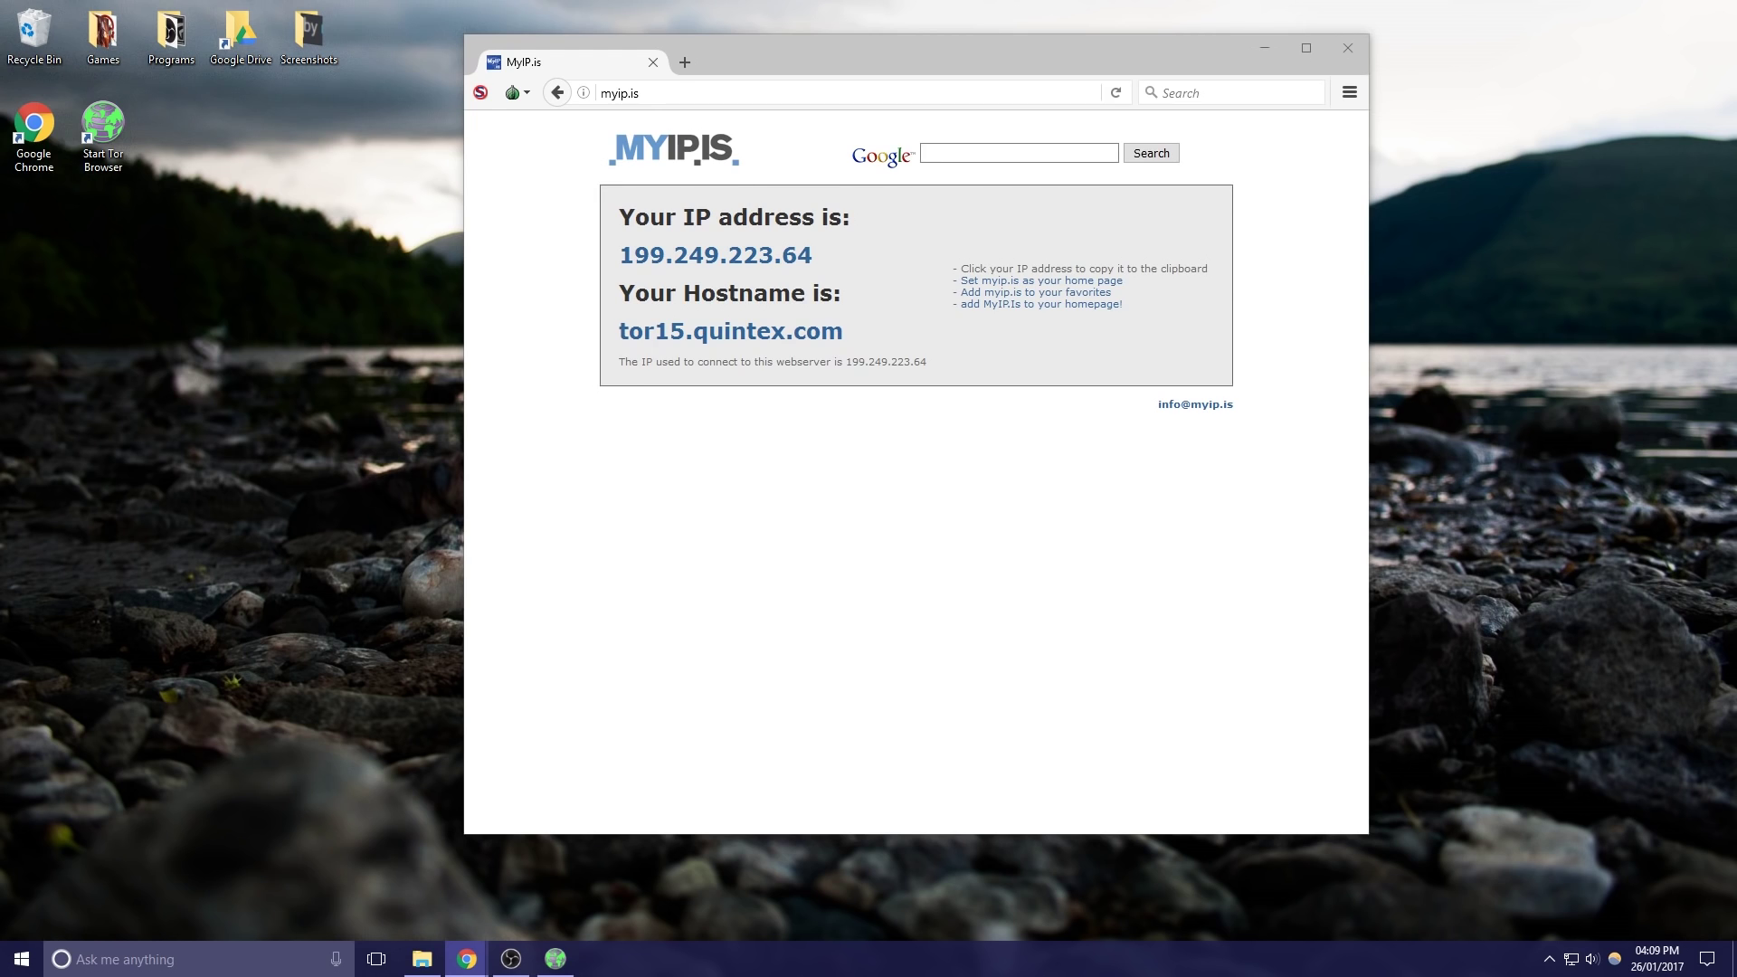
left_click(768, 92)
type("hdo5nnsgwzu6dorp.onion")
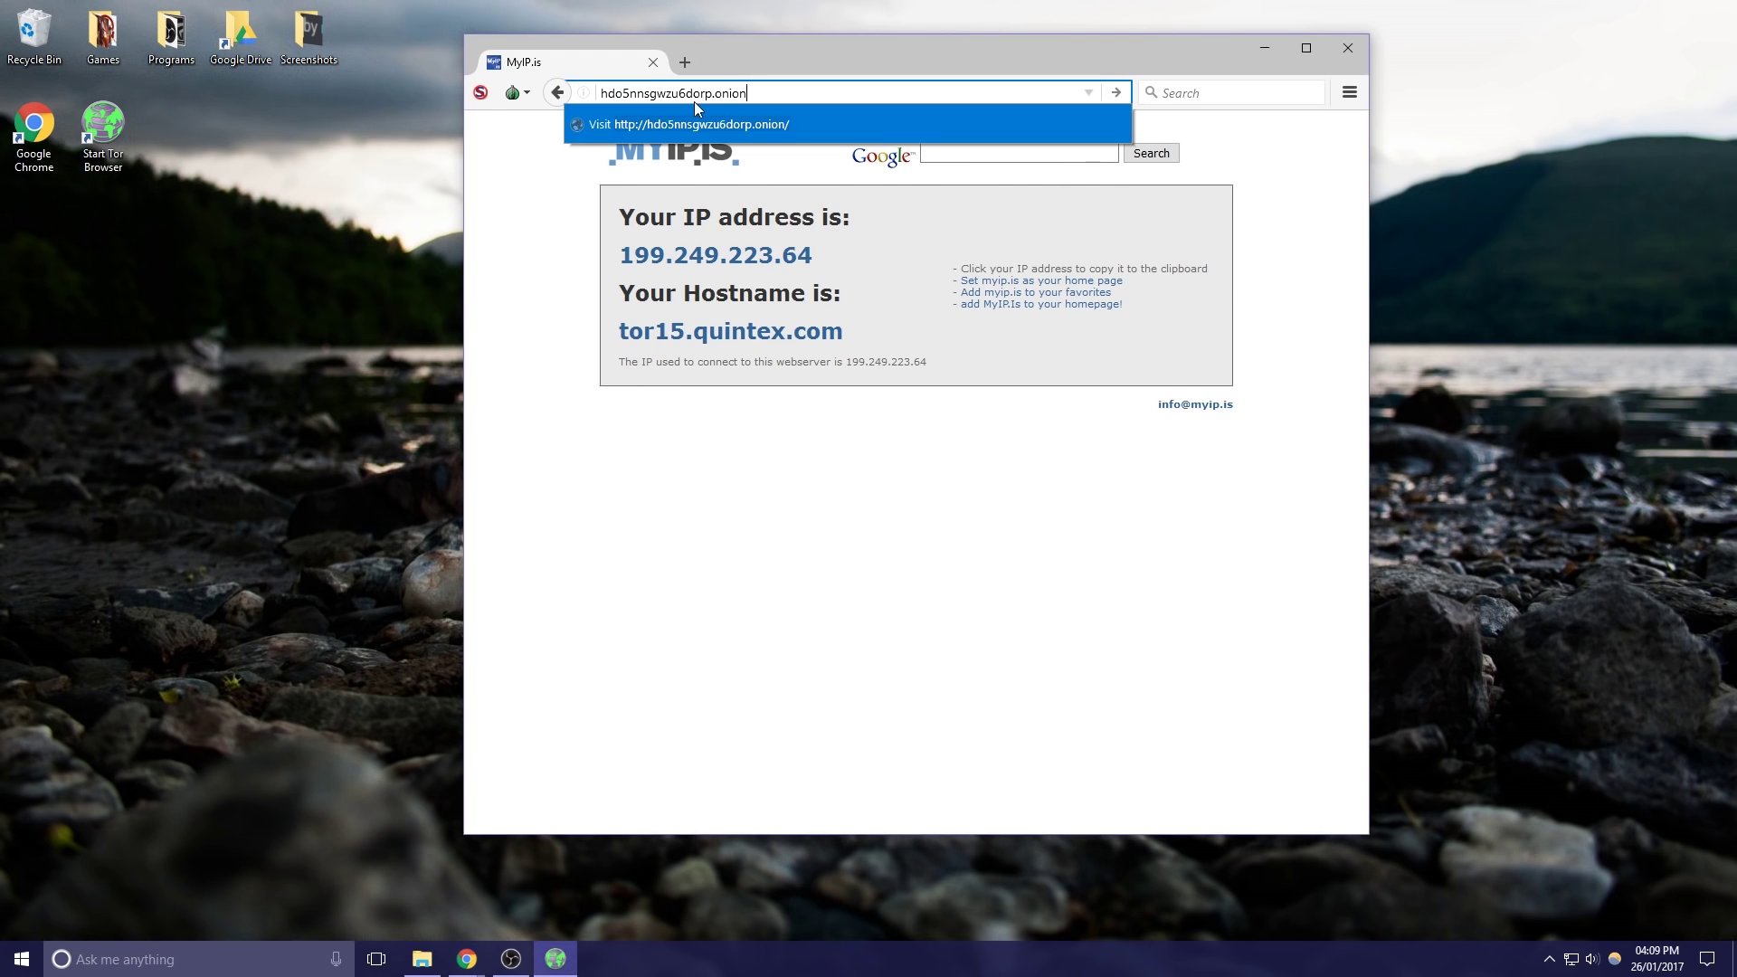
key("Return")
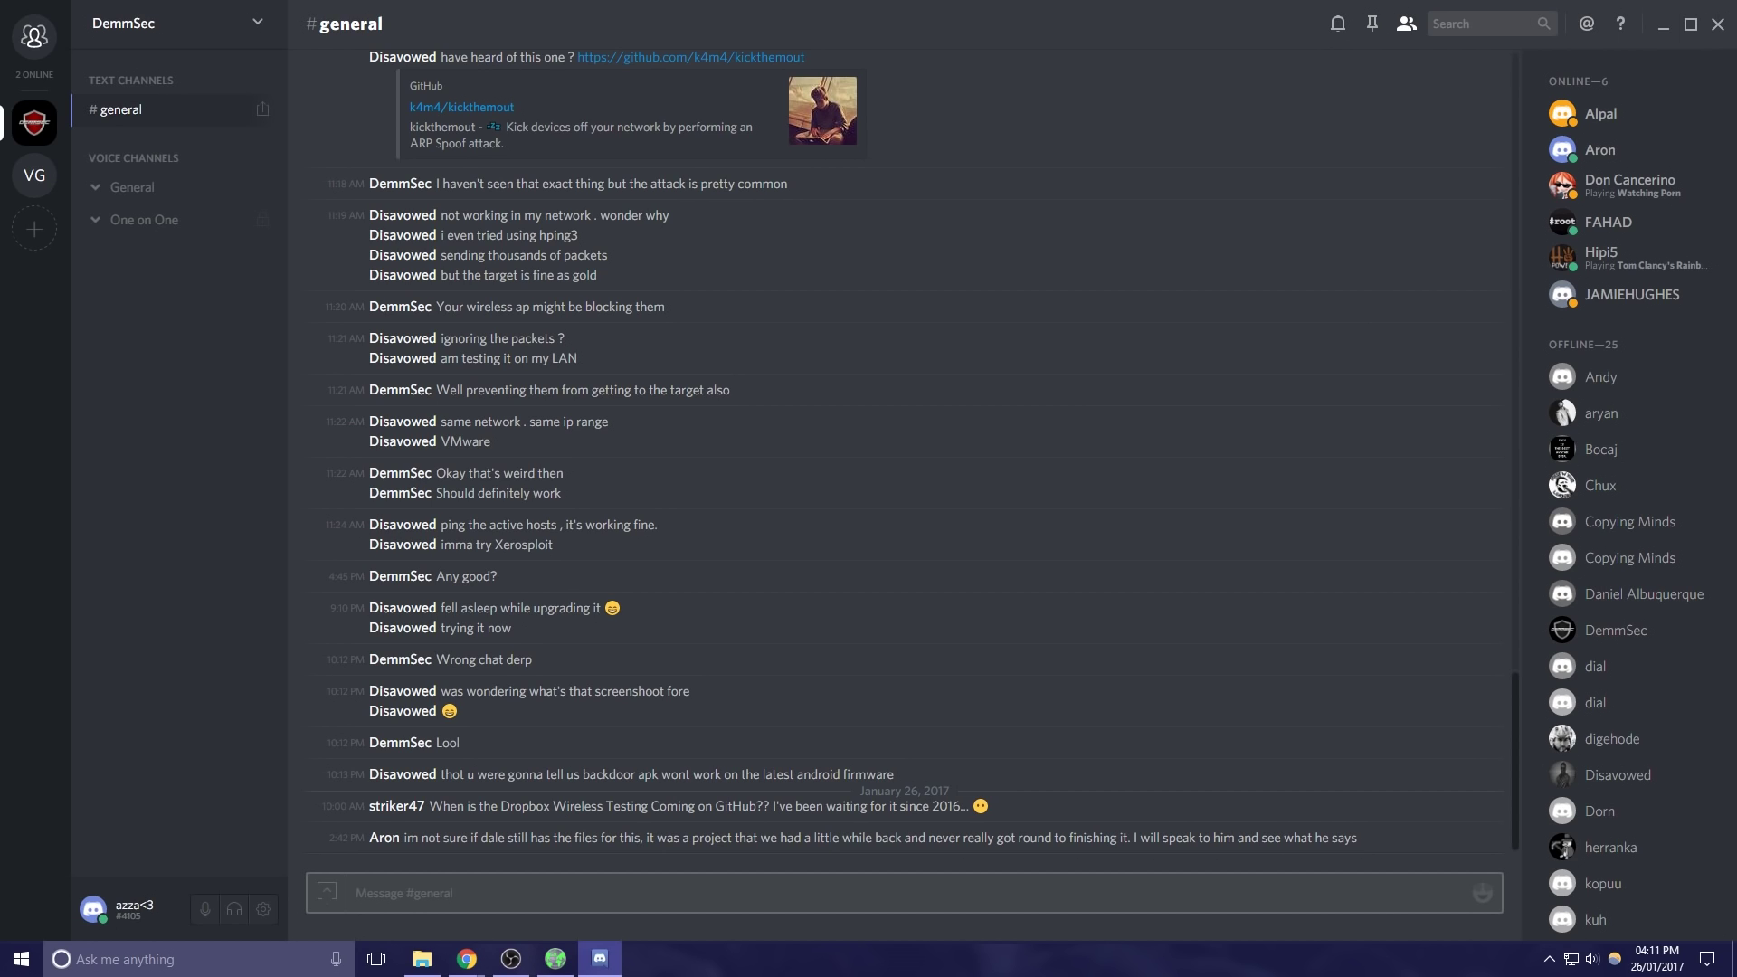
Step: Drag the Chrome window over Discord and maximise it on the Guide To Pentesting page
left_click_drag(1736, 398, 937, 11)
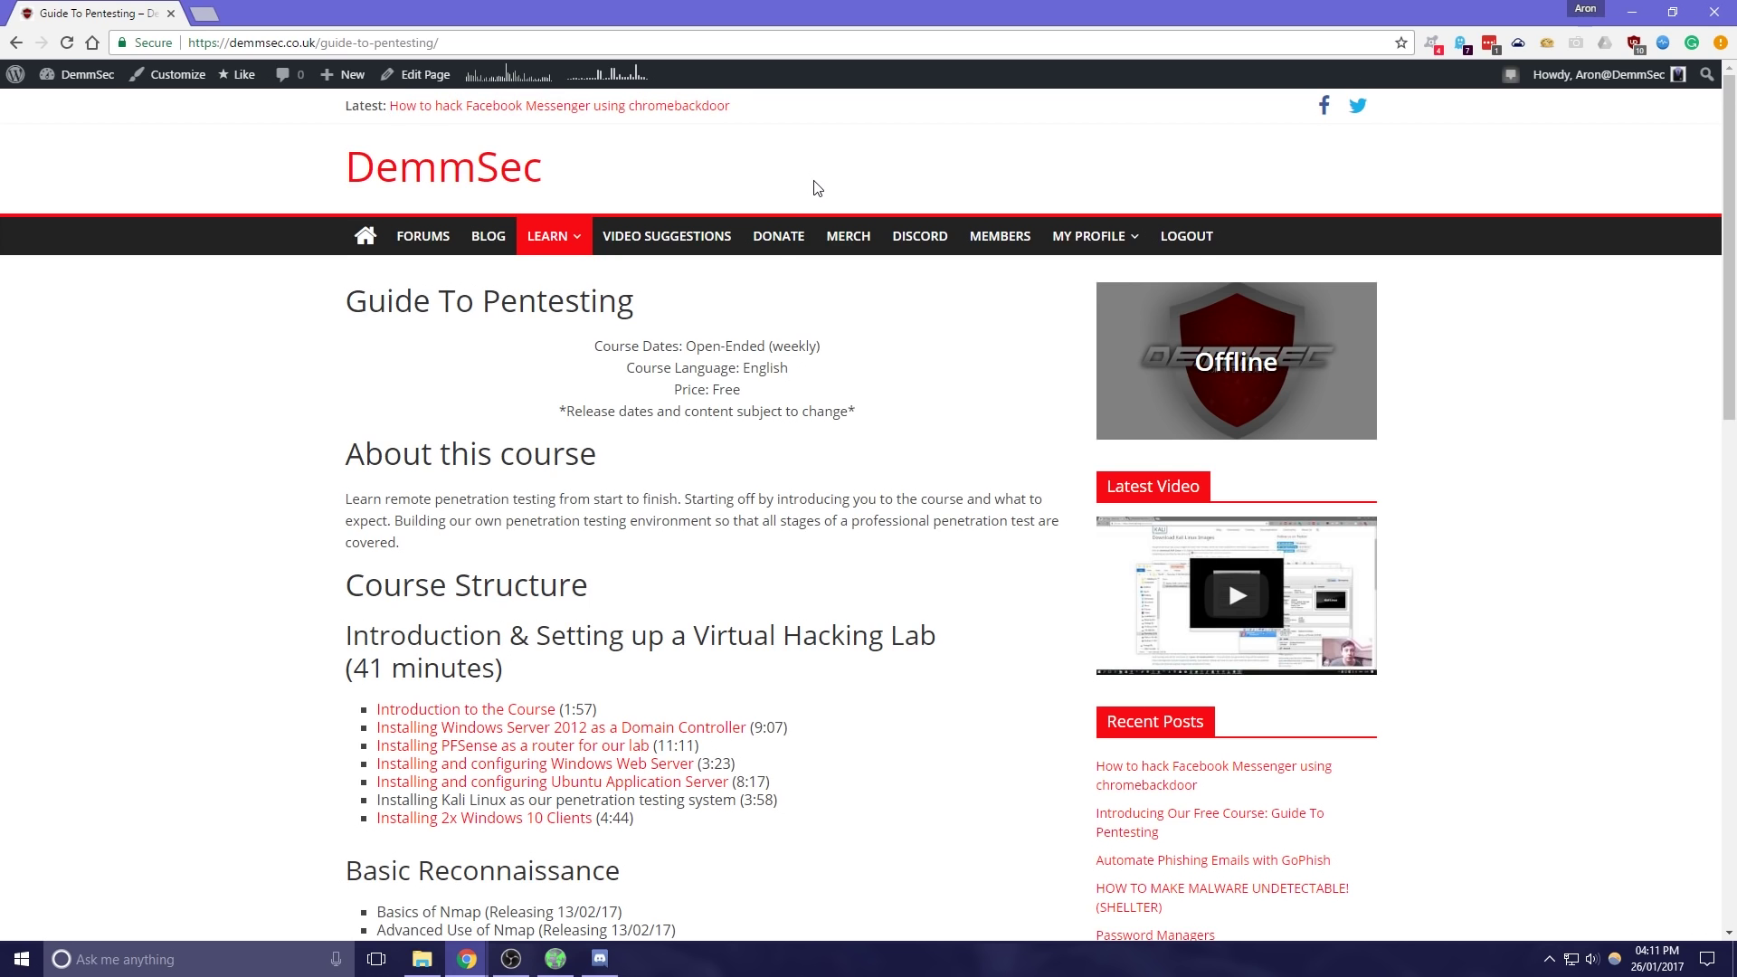
Step: Scroll up and down through the Guide To Pentesting course structure listing
scroll(817, 187, "down", 1)
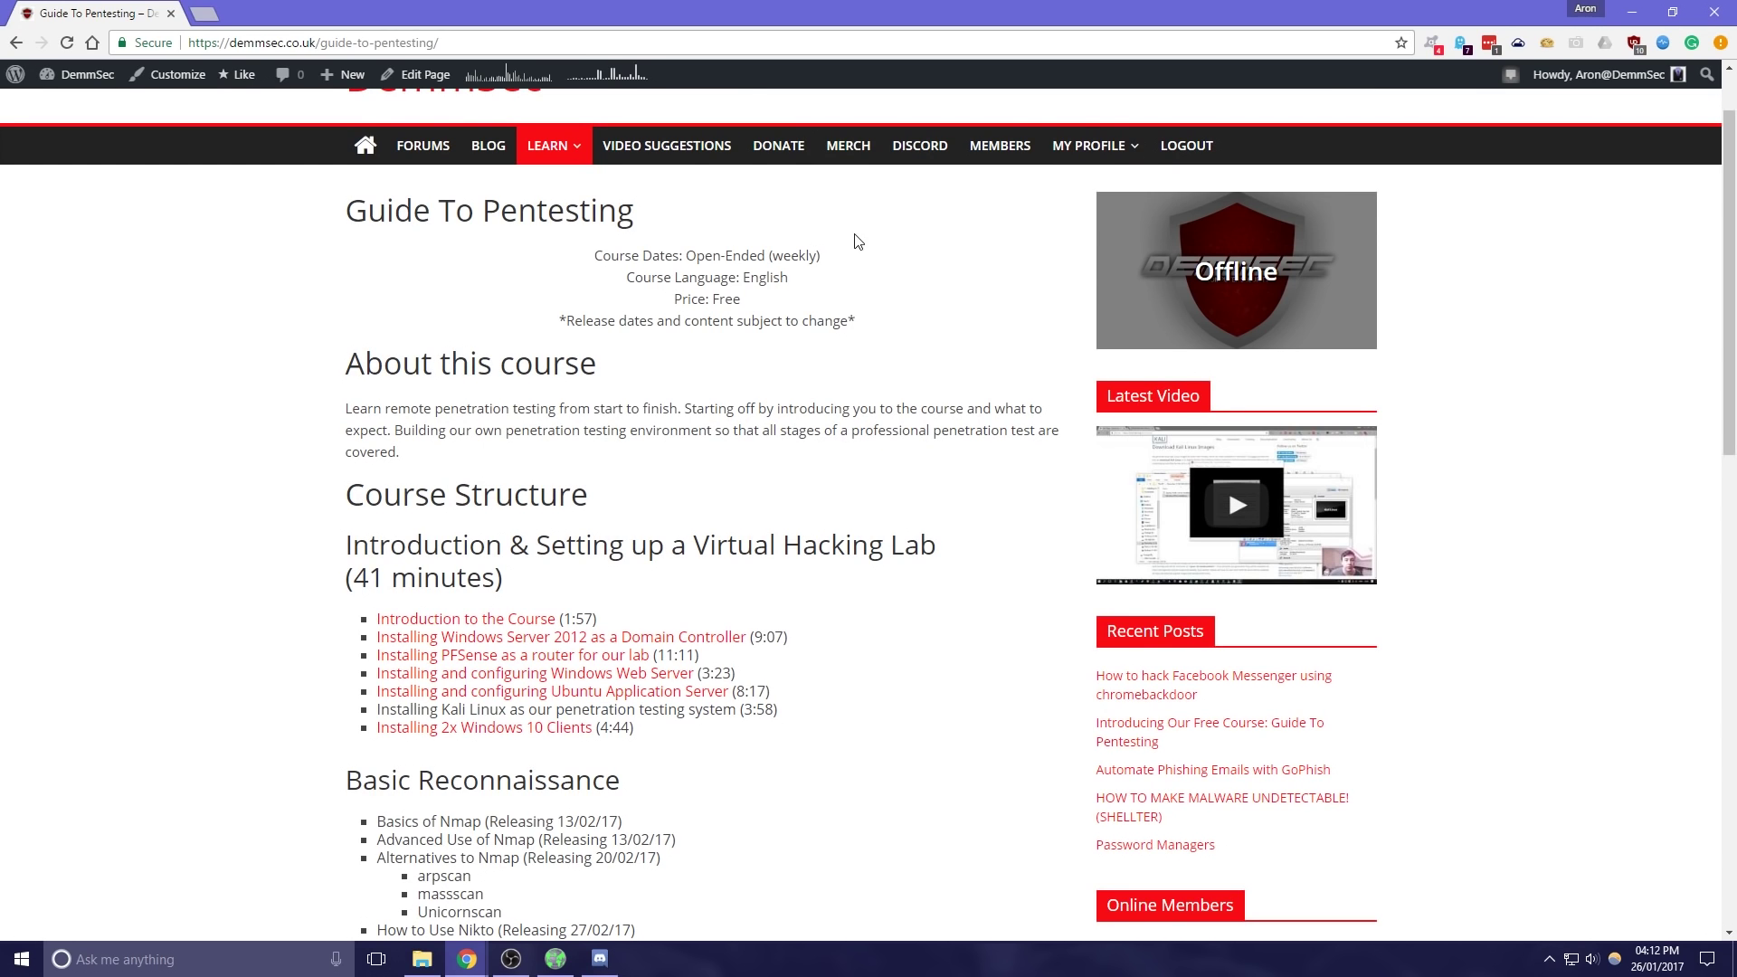
scroll(828, 271, "down", 5)
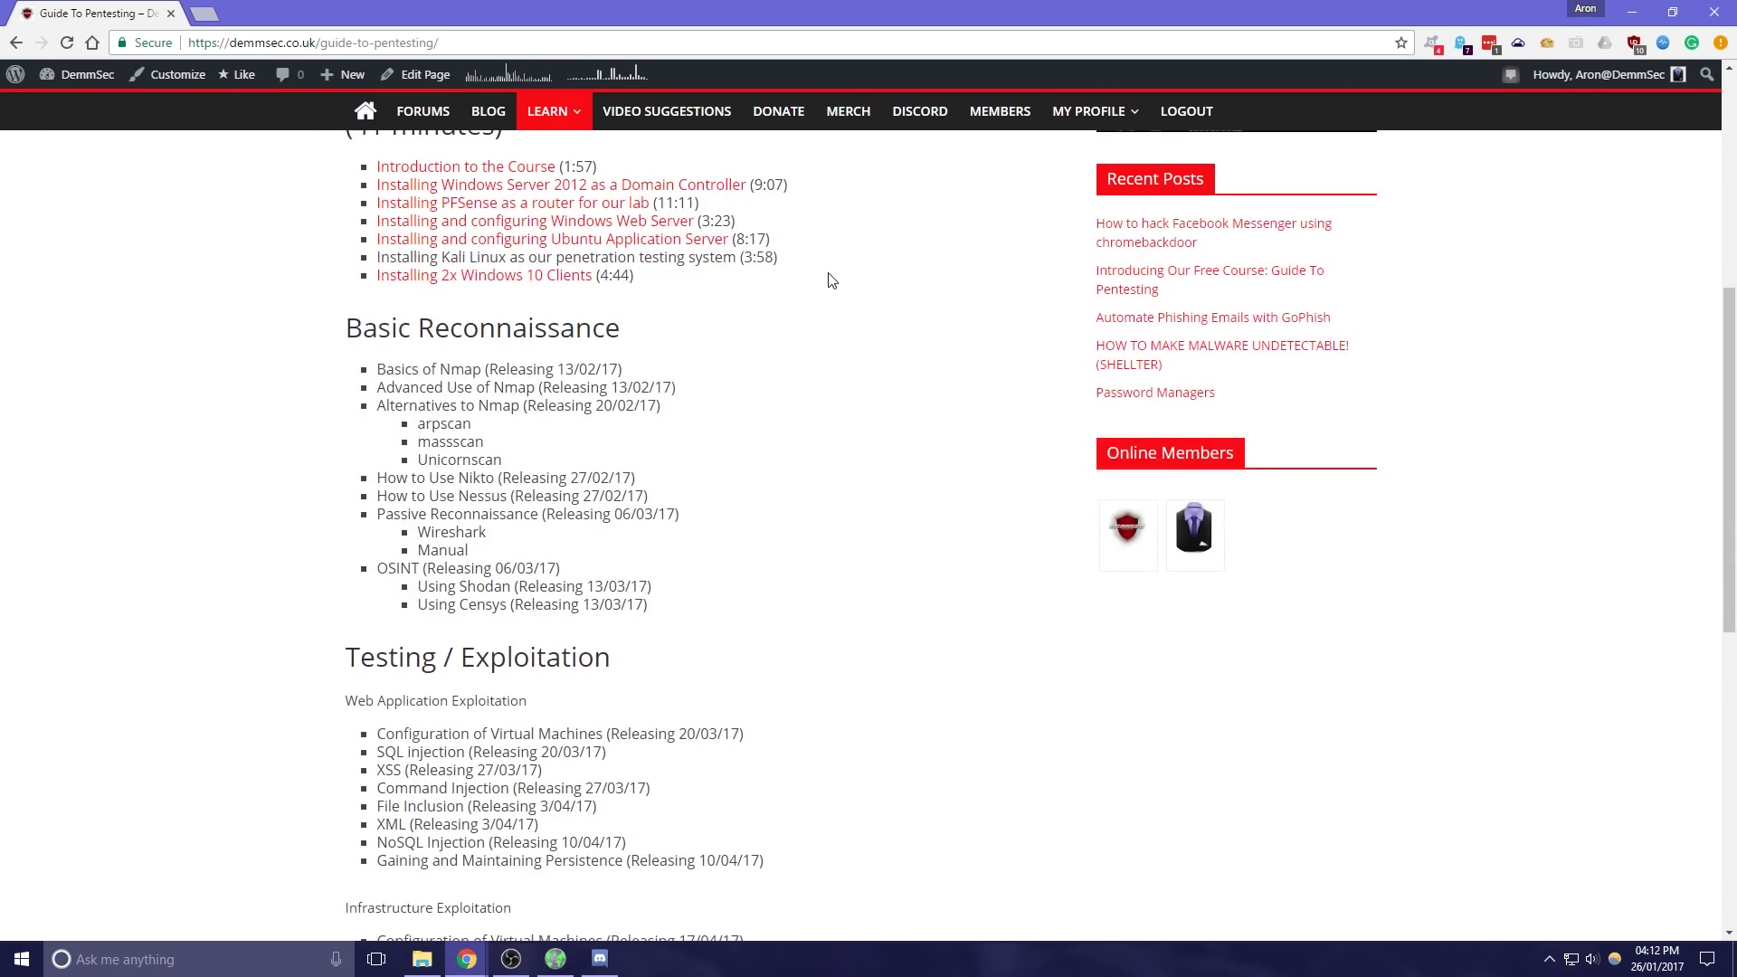
scroll(831, 280, "up", 5)
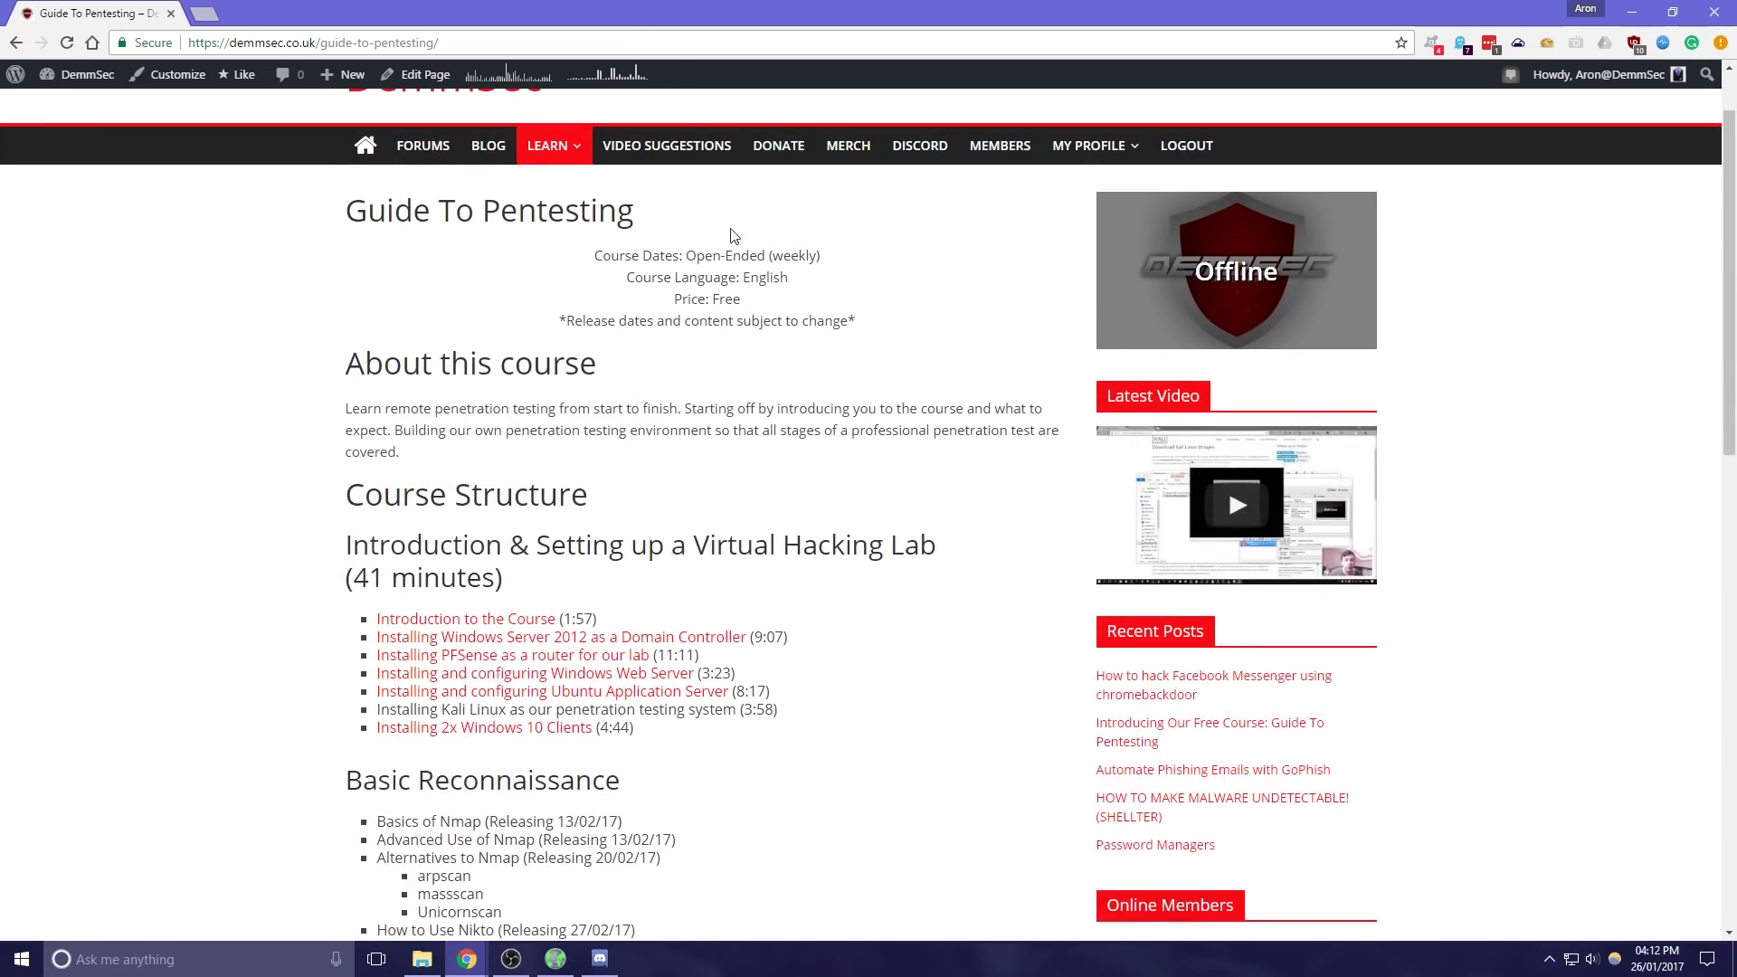
scroll(686, 264, "down", 2)
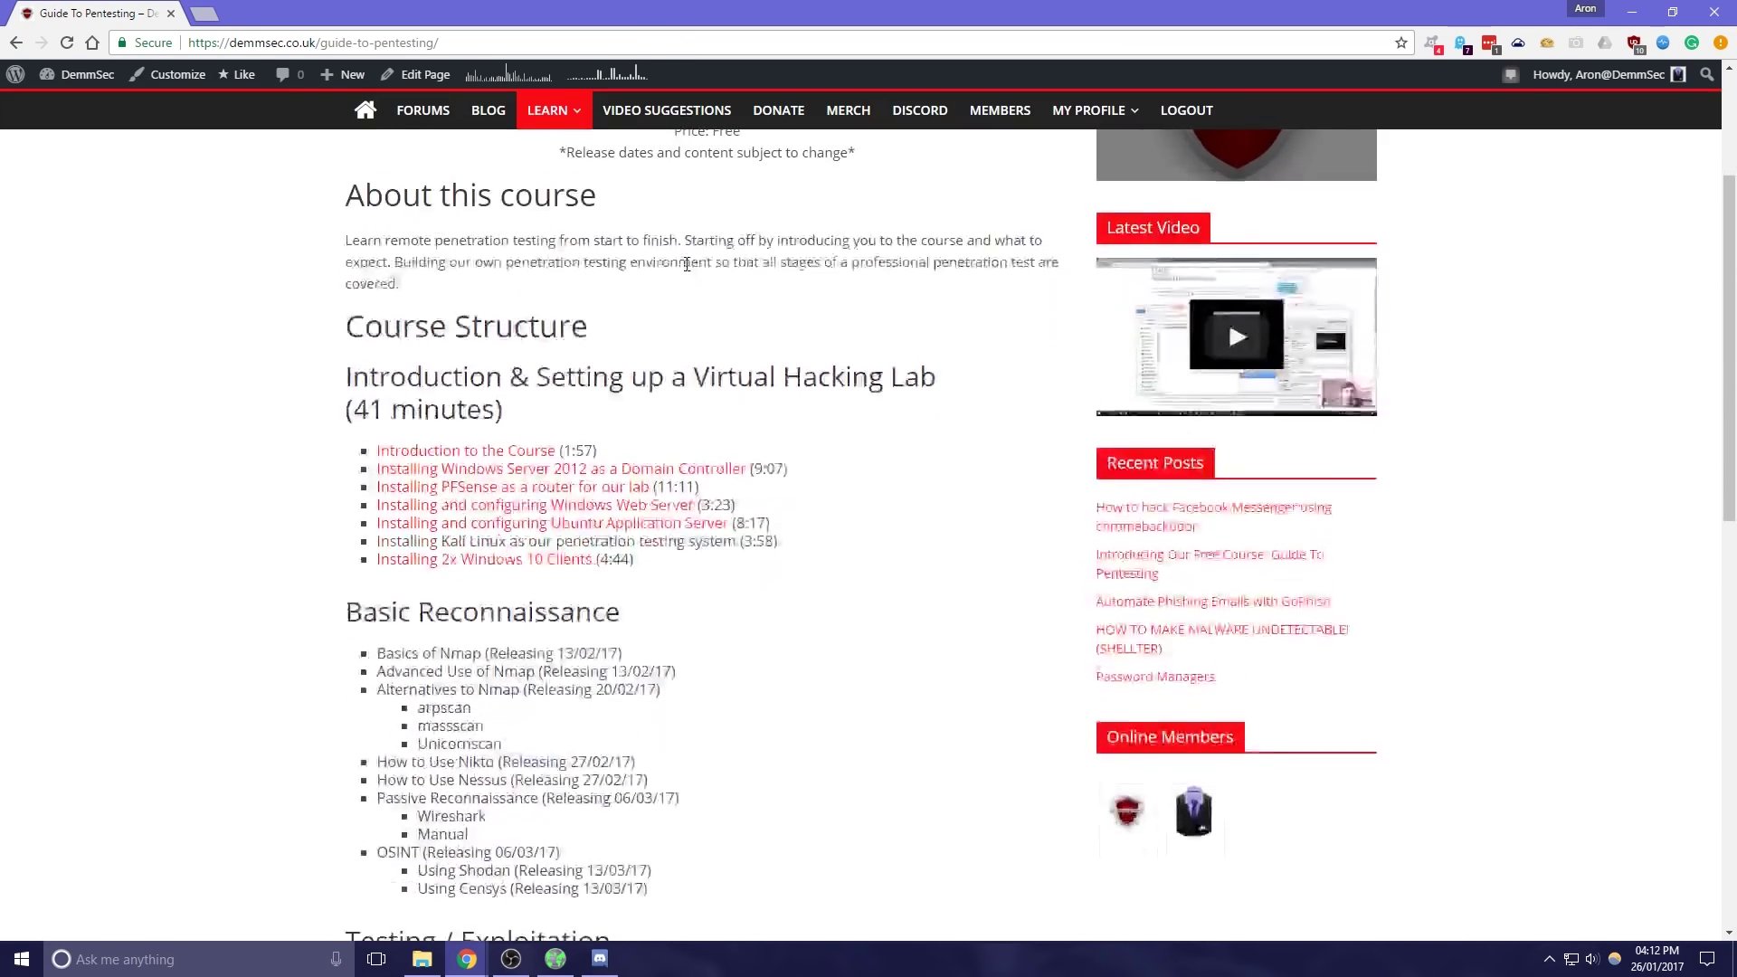
scroll(687, 264, "up", 3)
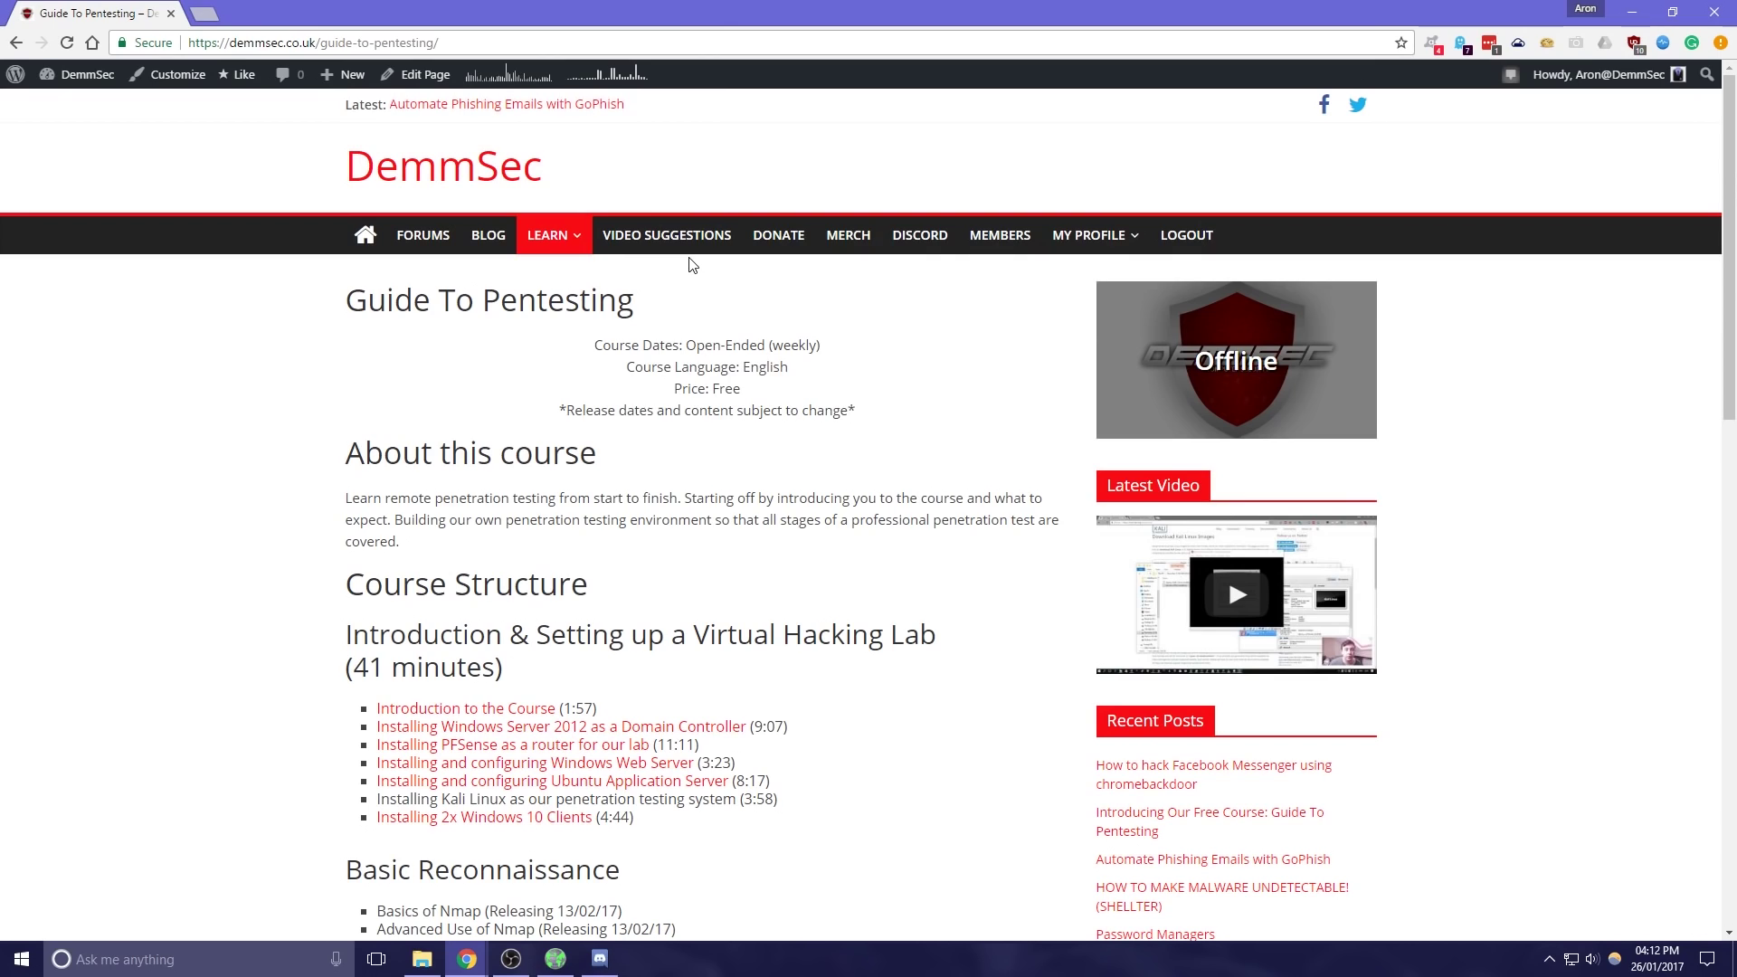
scroll(723, 286, "down", 2)
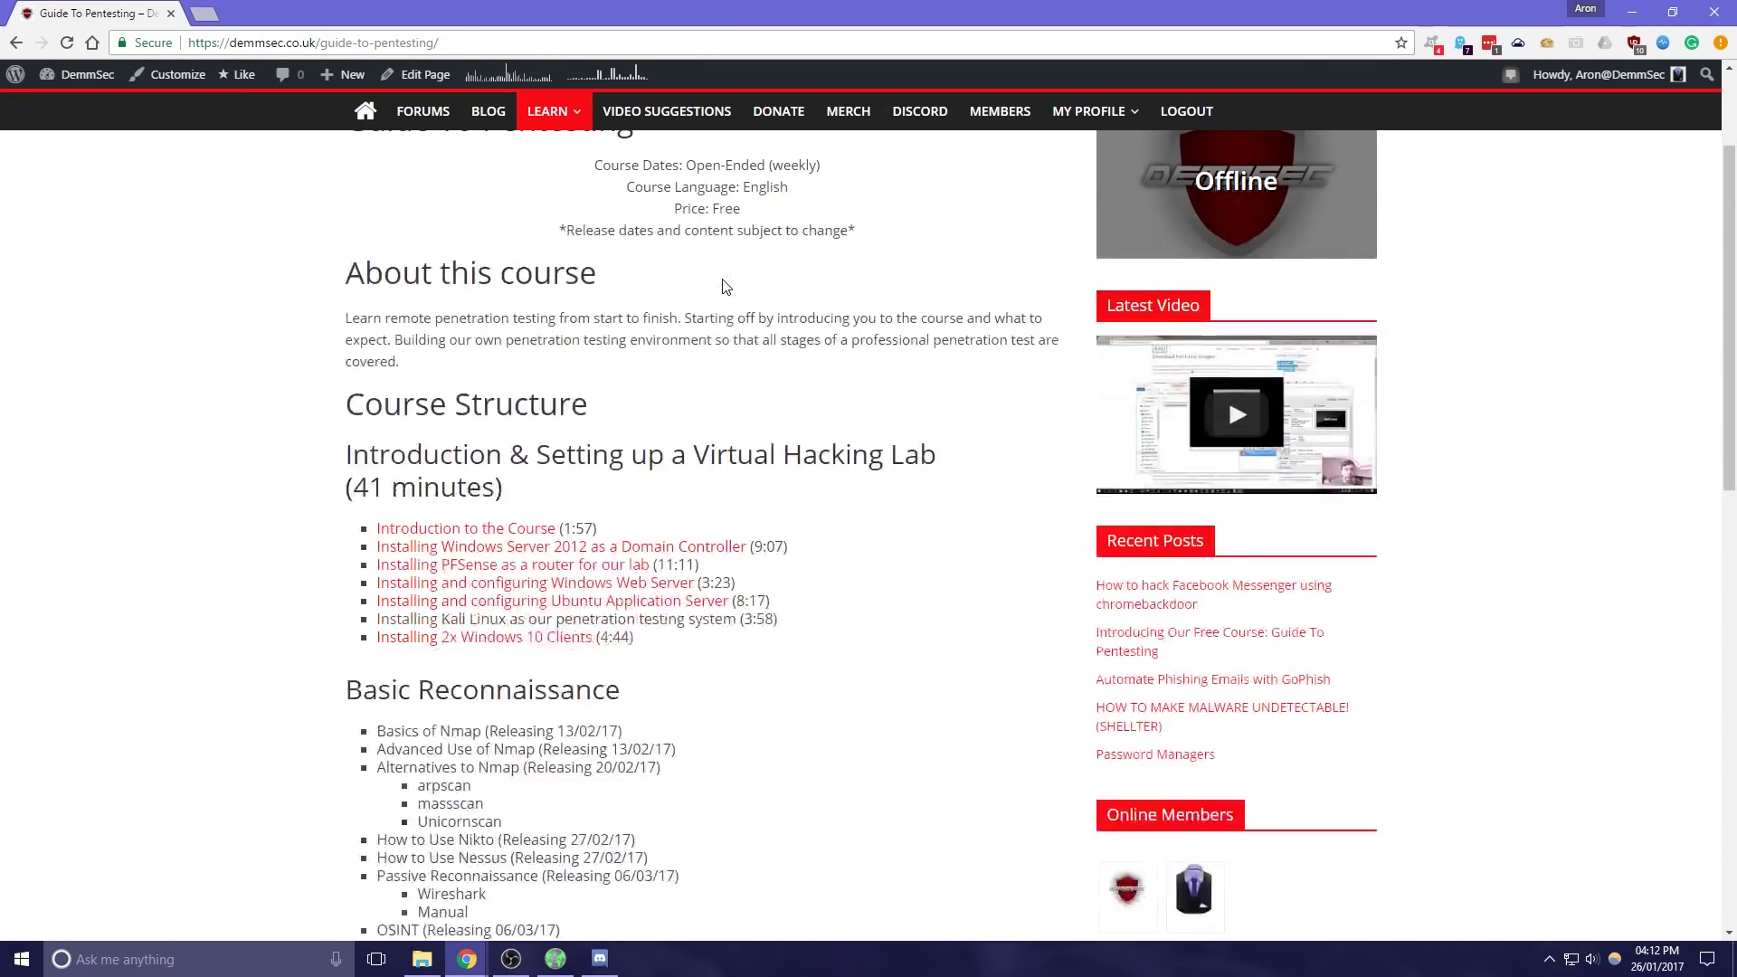
scroll(724, 285, "down", 12)
scroll(780, 330, "up", 7)
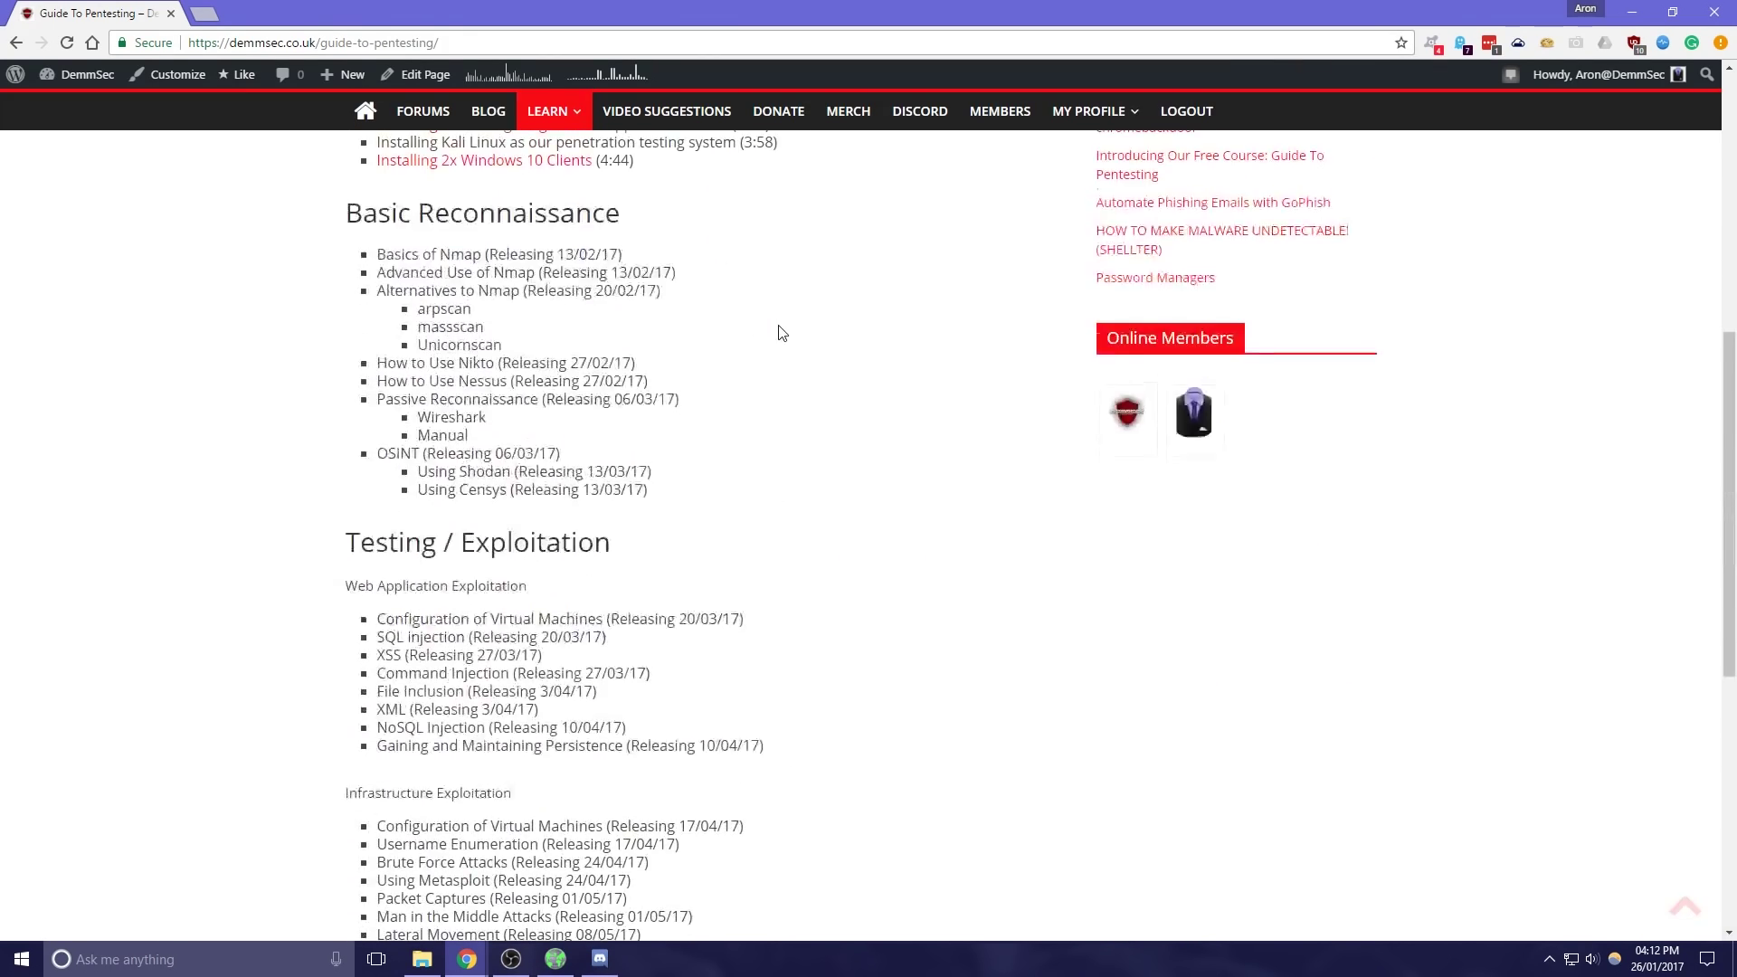
scroll(780, 333, "up", 7)
Step: Open the DemmSec Forum page, skim its boards, then move Chrome aside to reveal Discord
left_click(422, 211)
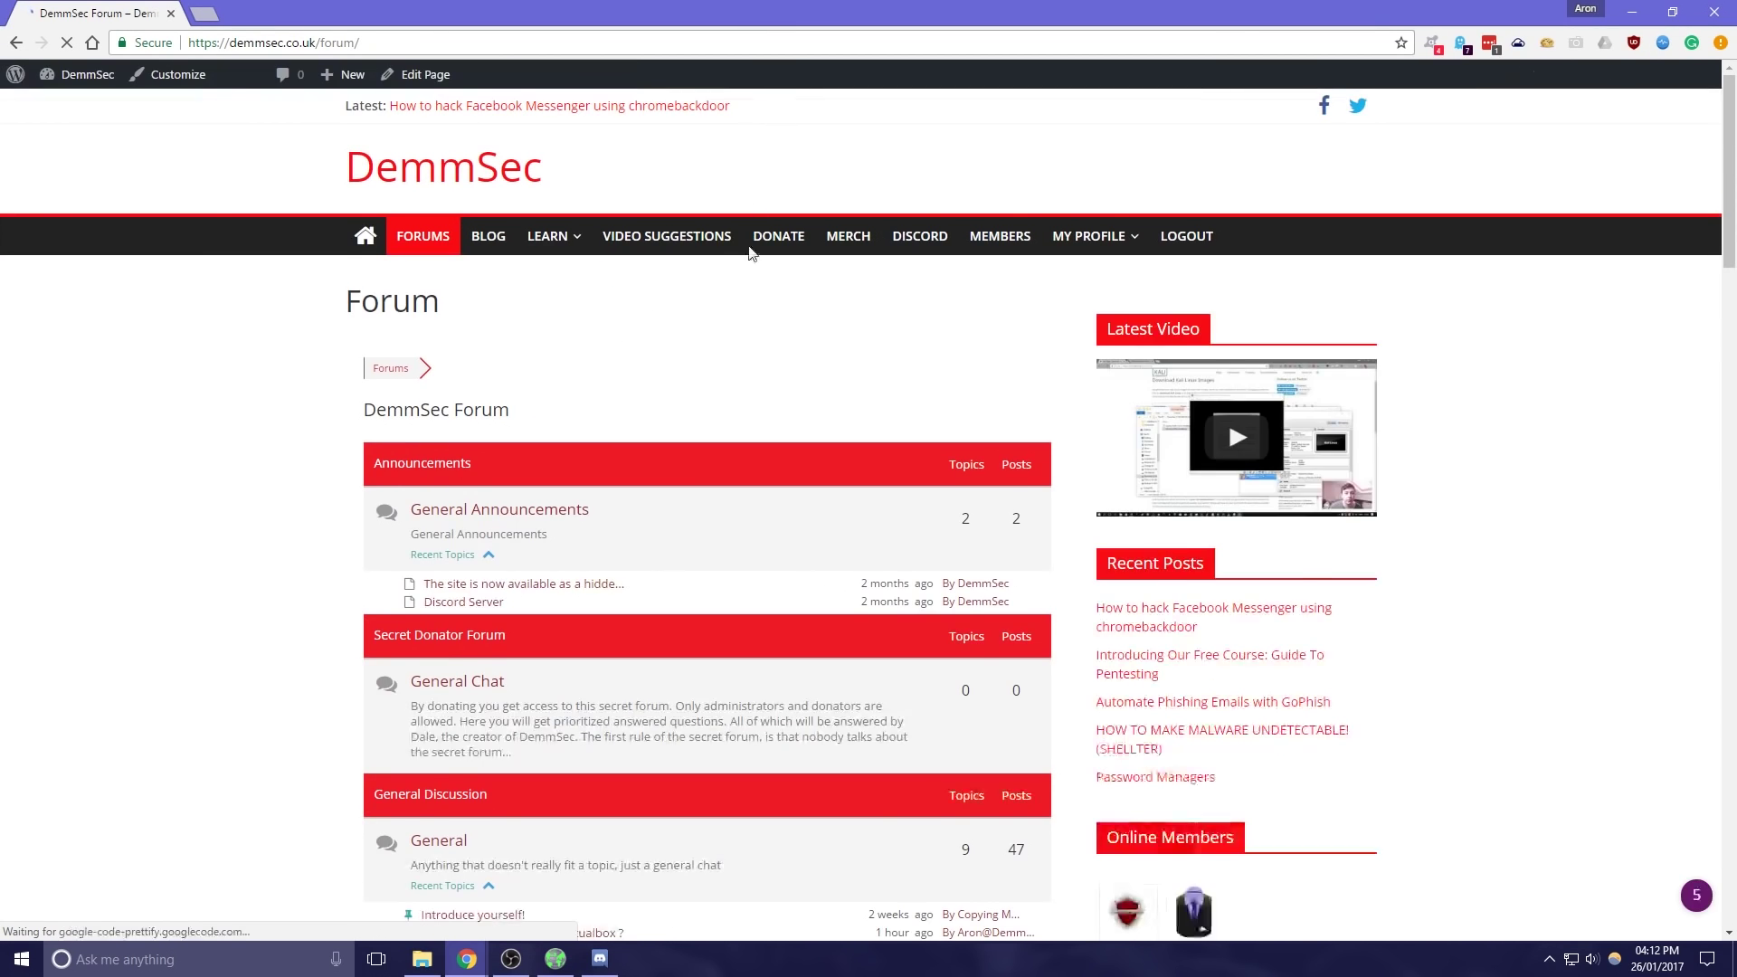
scroll(737, 279, "down", 10)
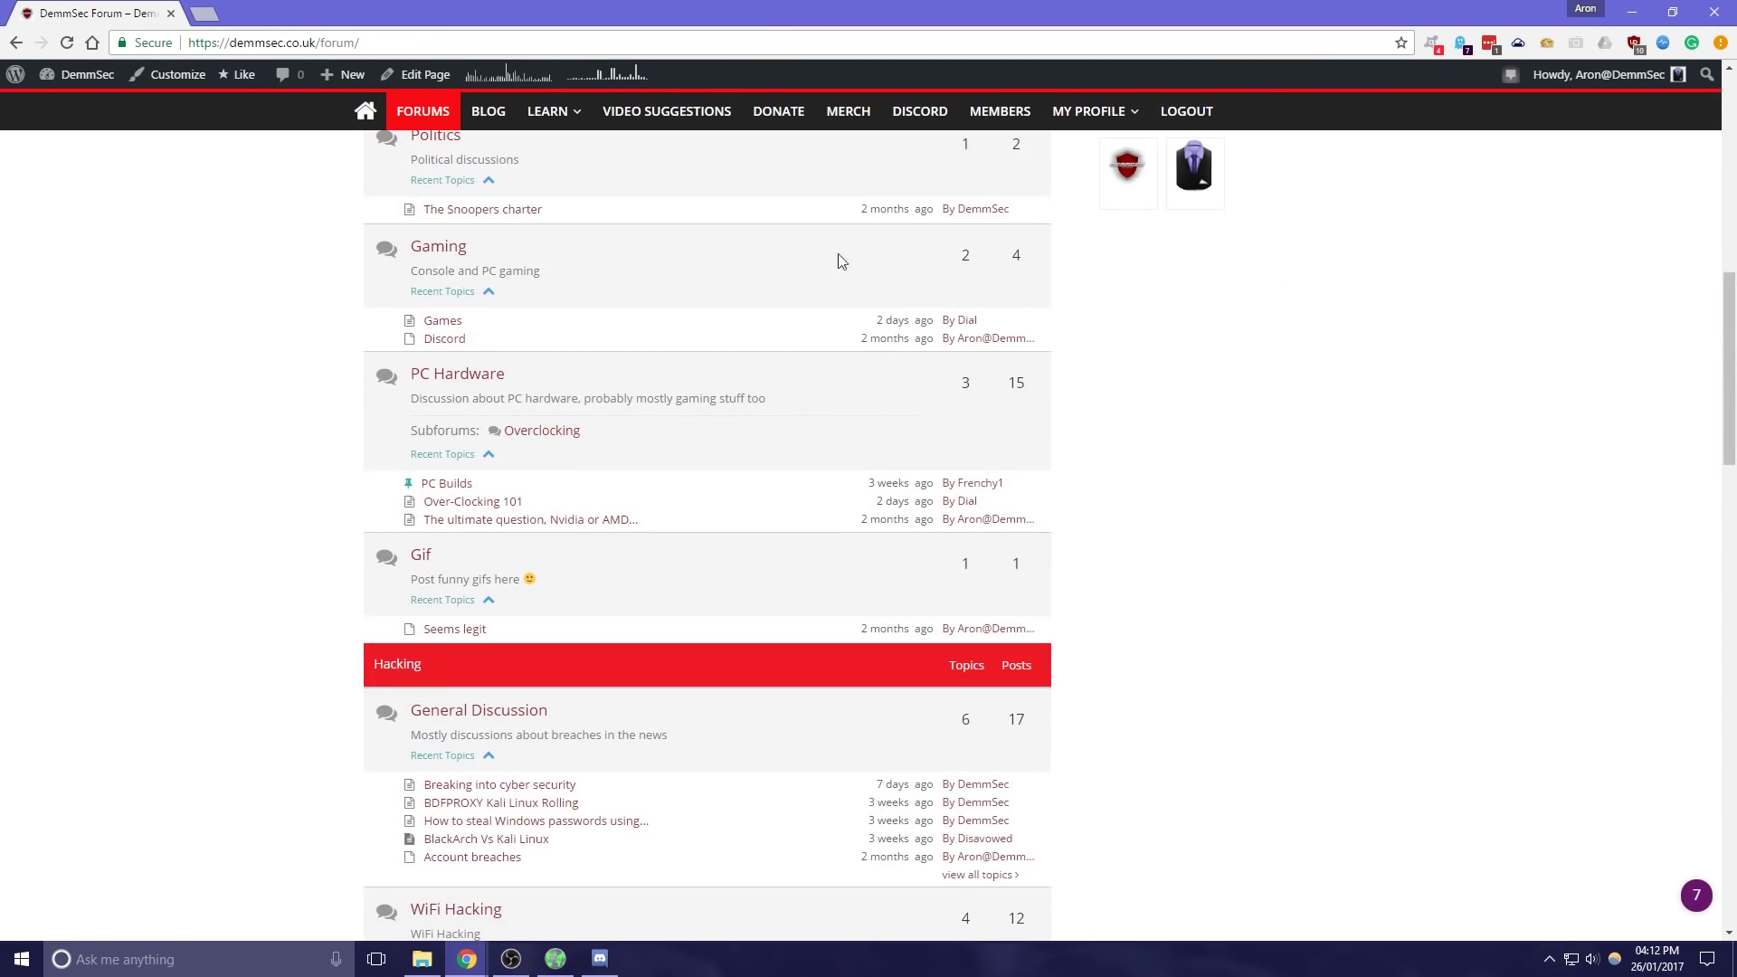
left_click_drag(868, 12, 883, 60)
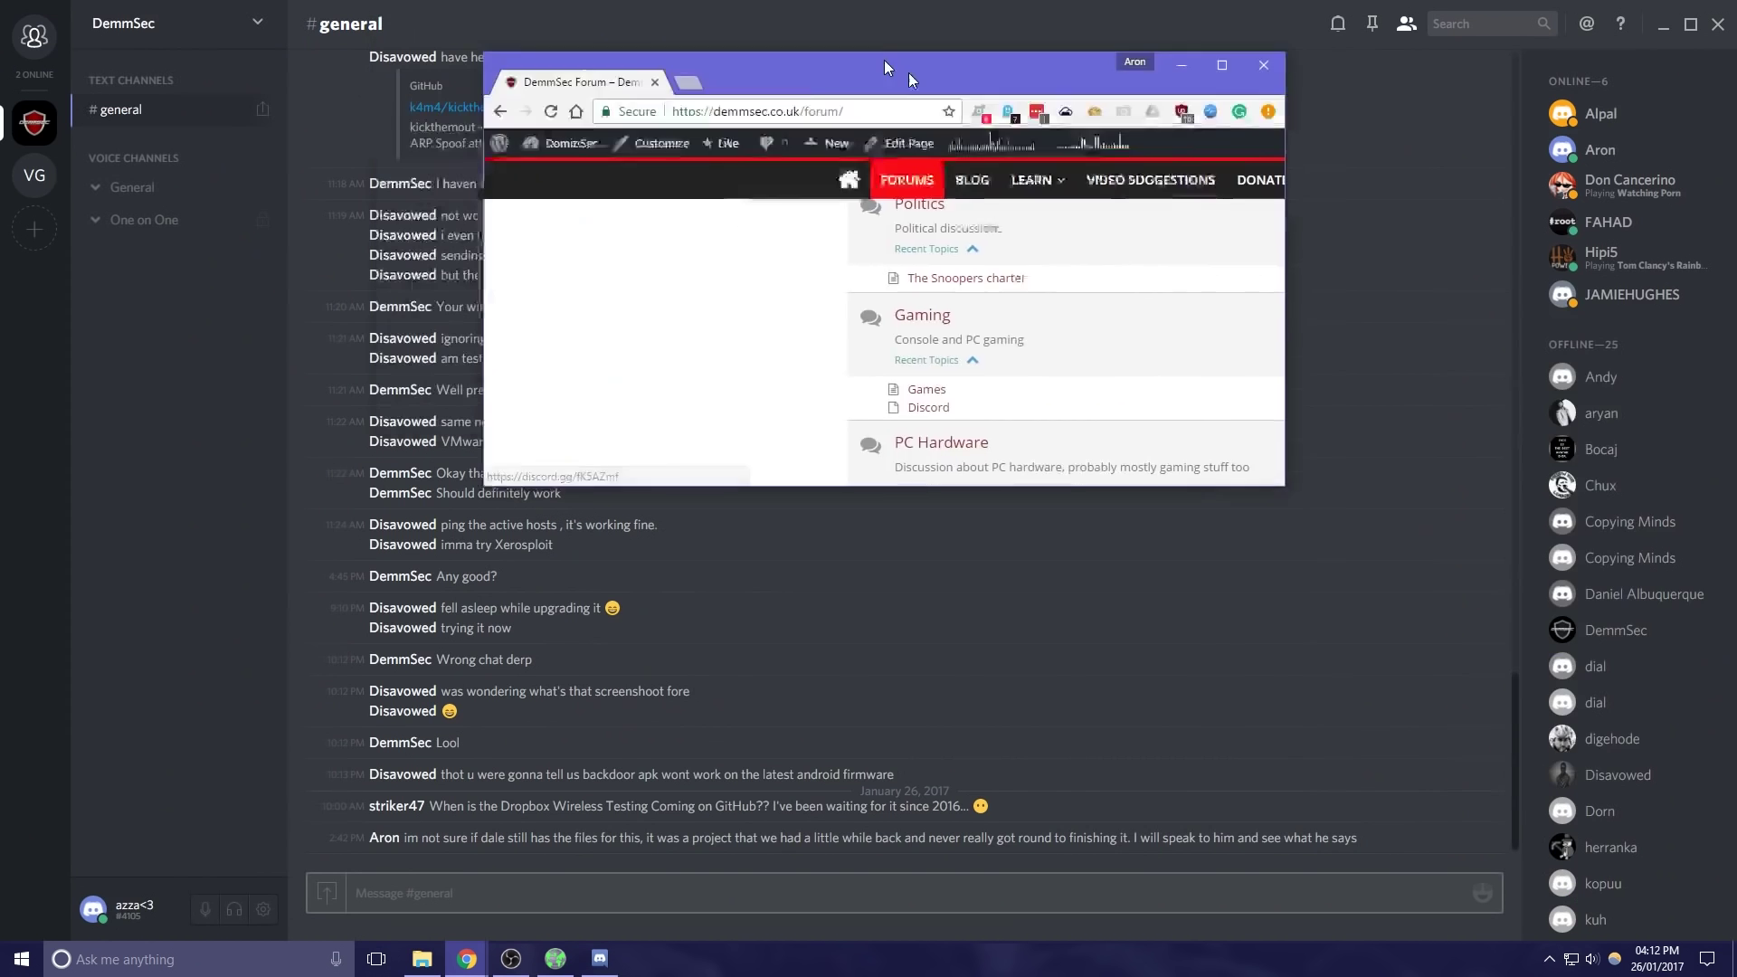
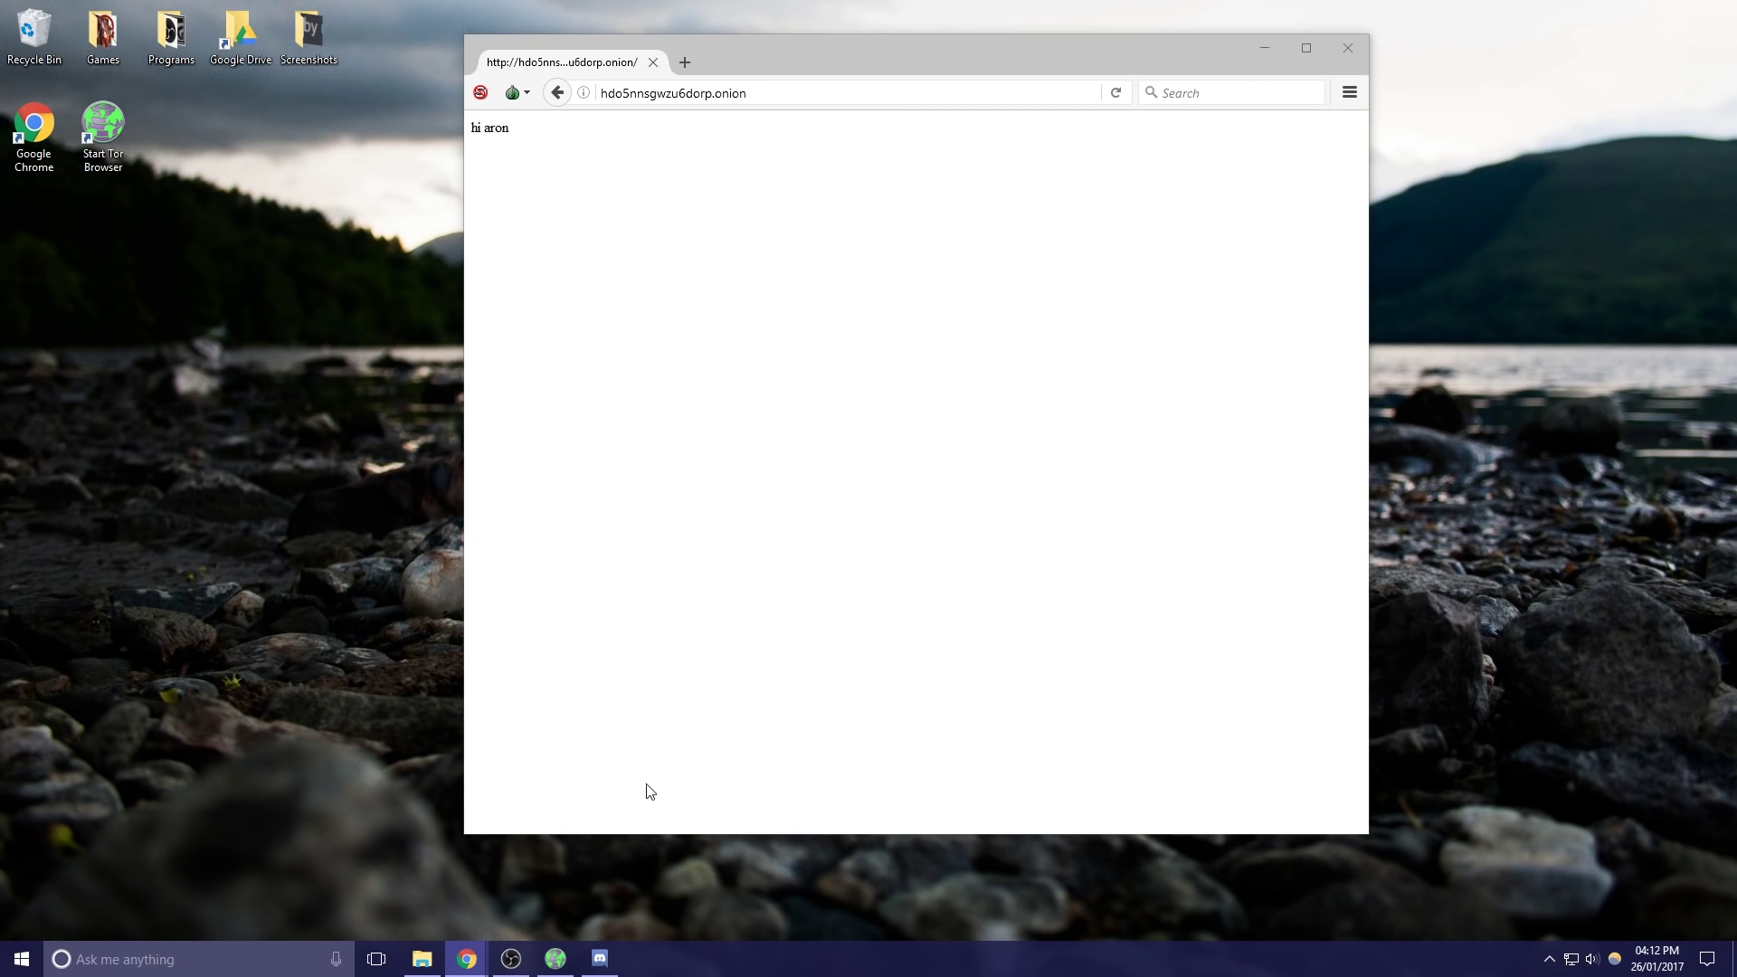
Step: Restore the Discord window from the taskbar, bringing the DemmSec #general chat over Tor Browser
left_click(601, 958)
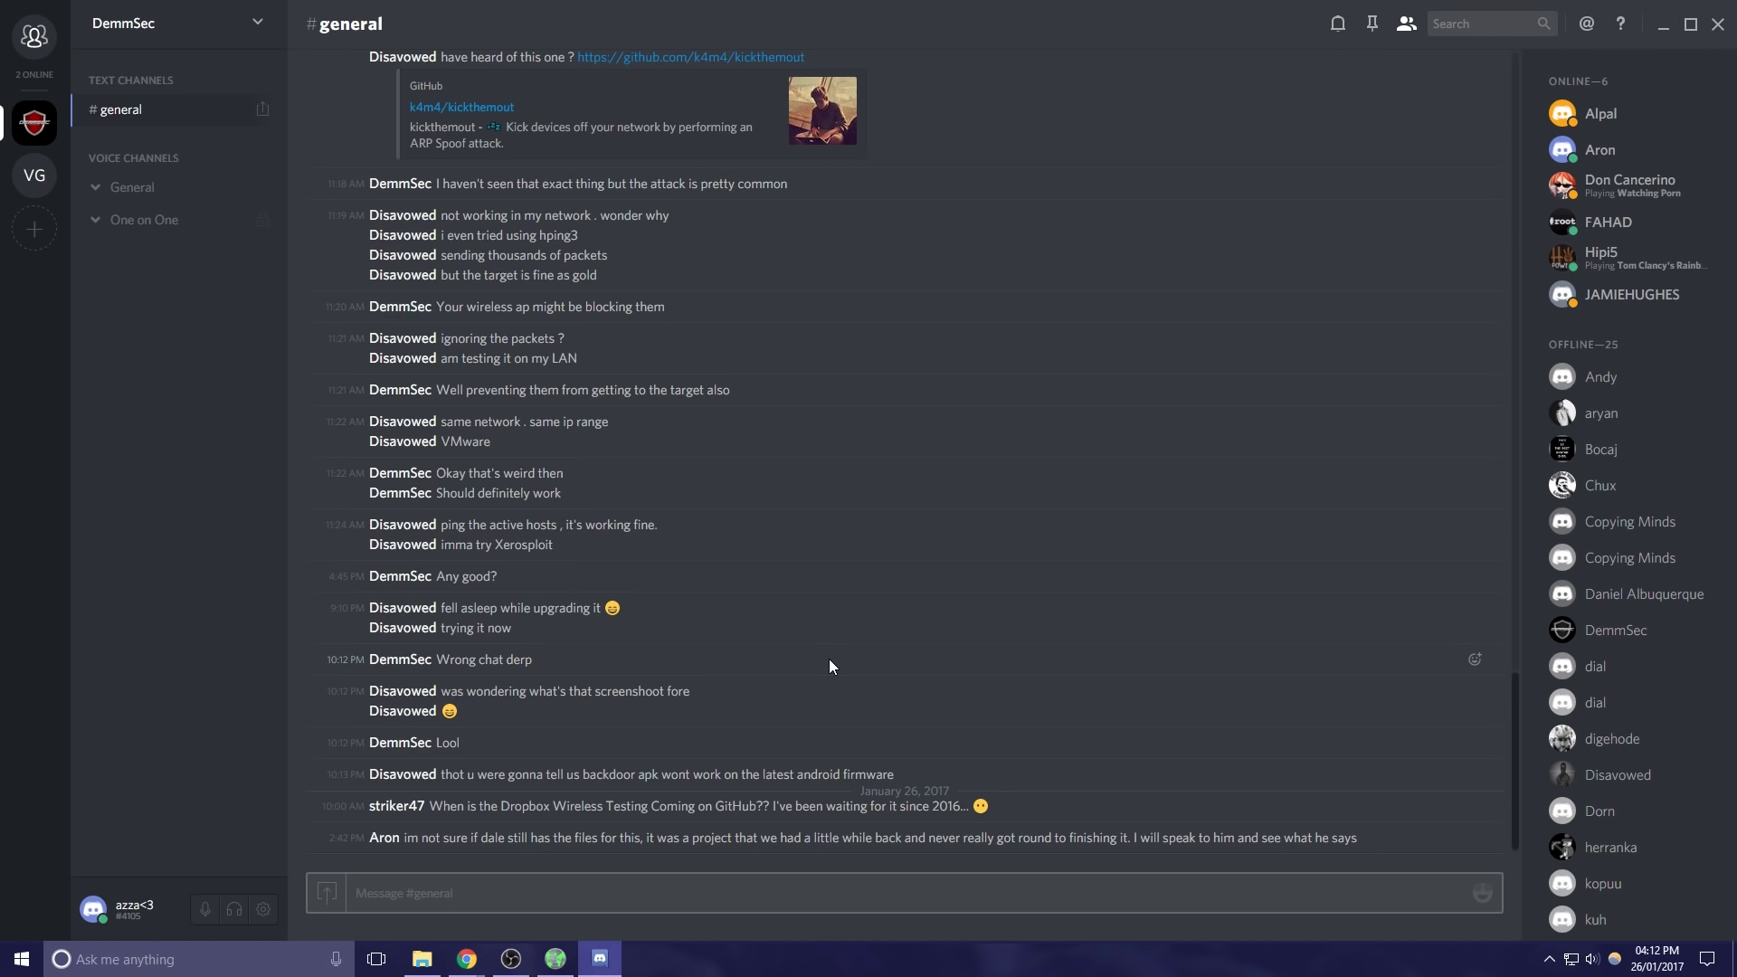
Step: Scroll #general up through older history to earlier days' morning conversations
scroll(830, 658, "up", 20)
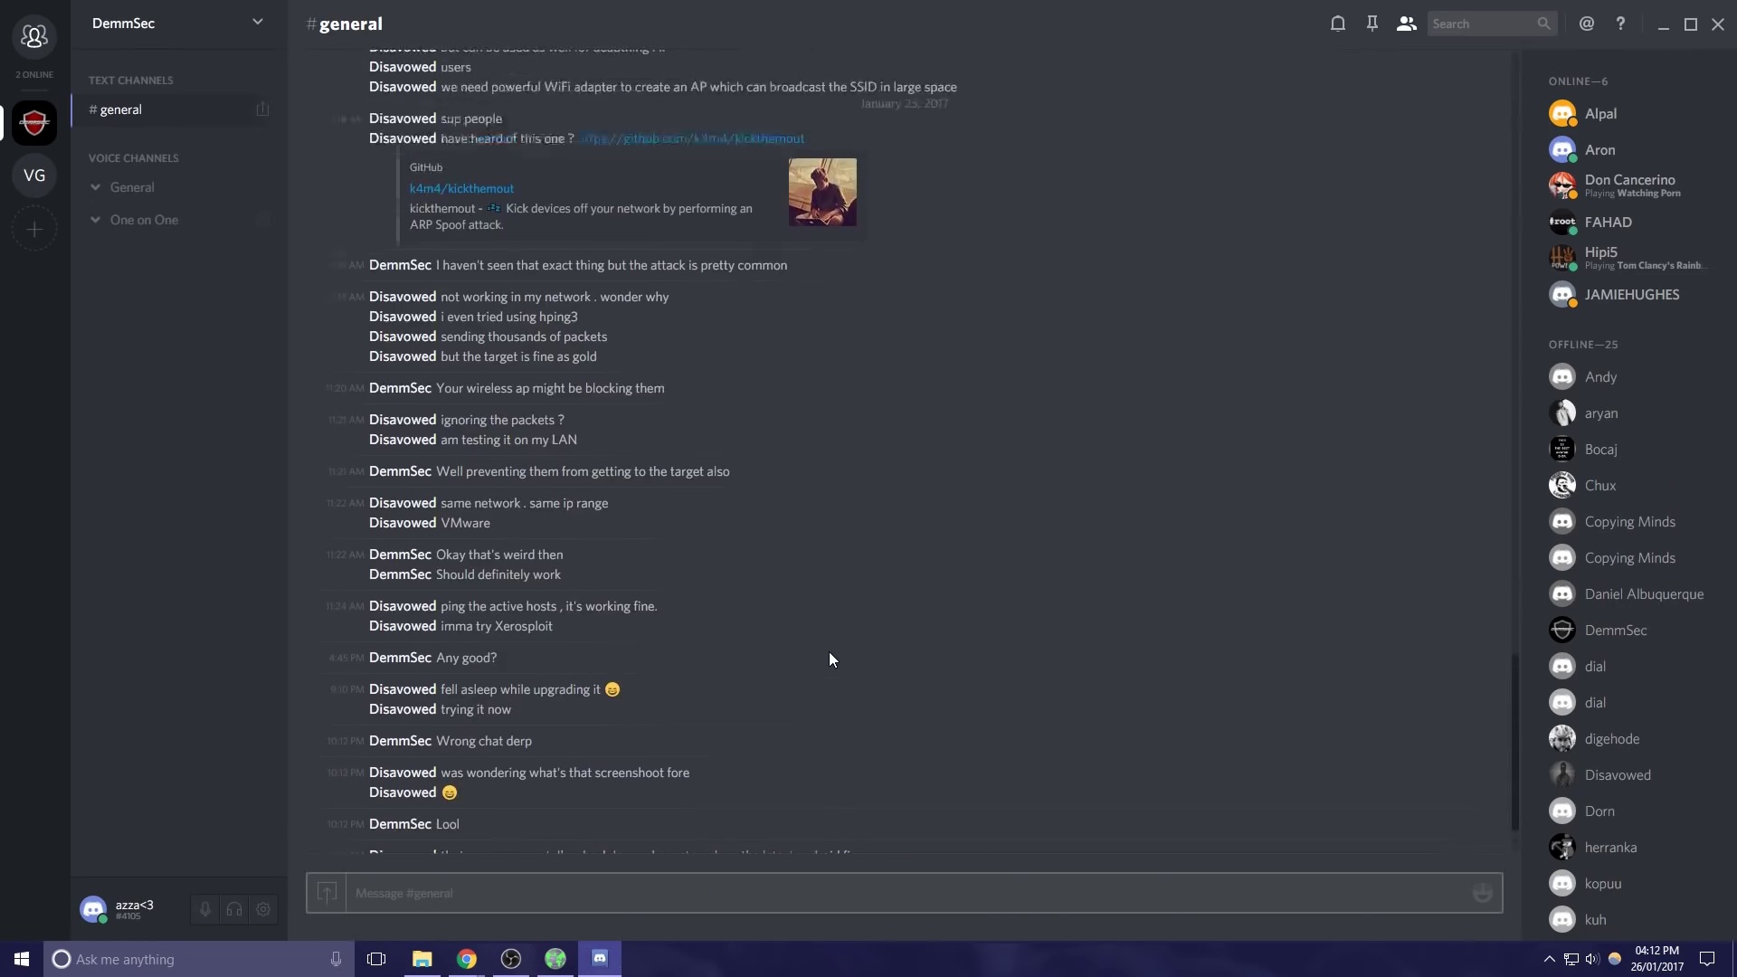
scroll(830, 655, "up", 15)
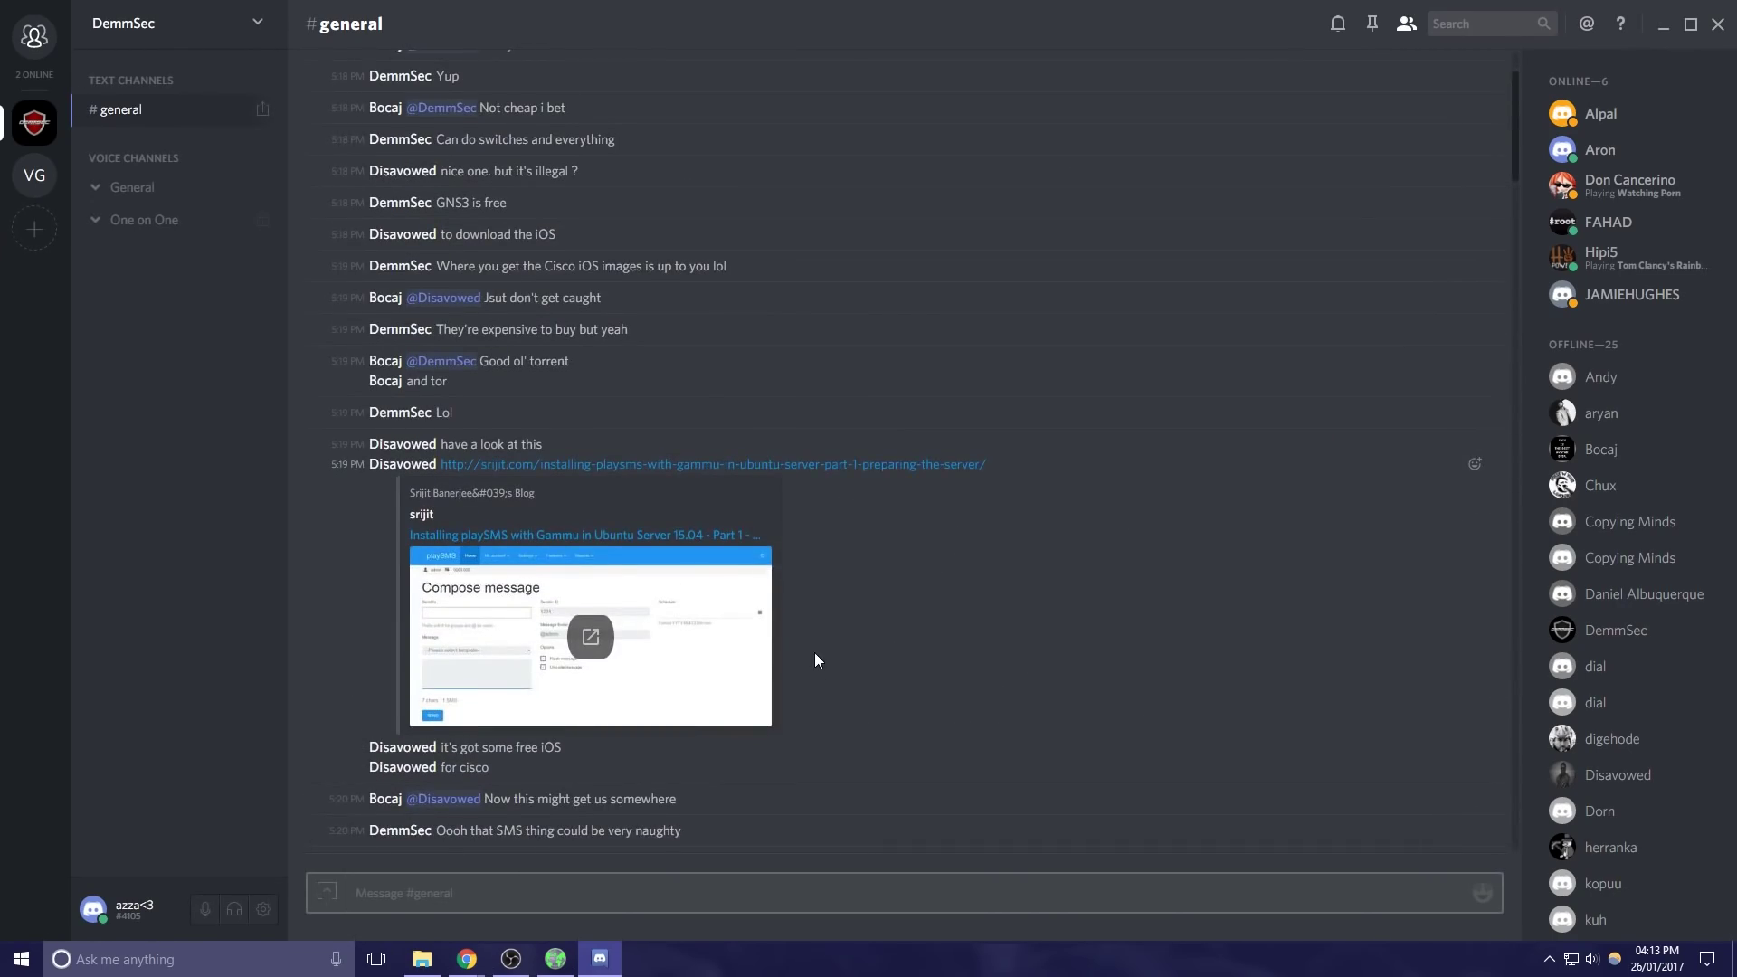
scroll(814, 653, "up", 5)
scroll(815, 653, "up", 8)
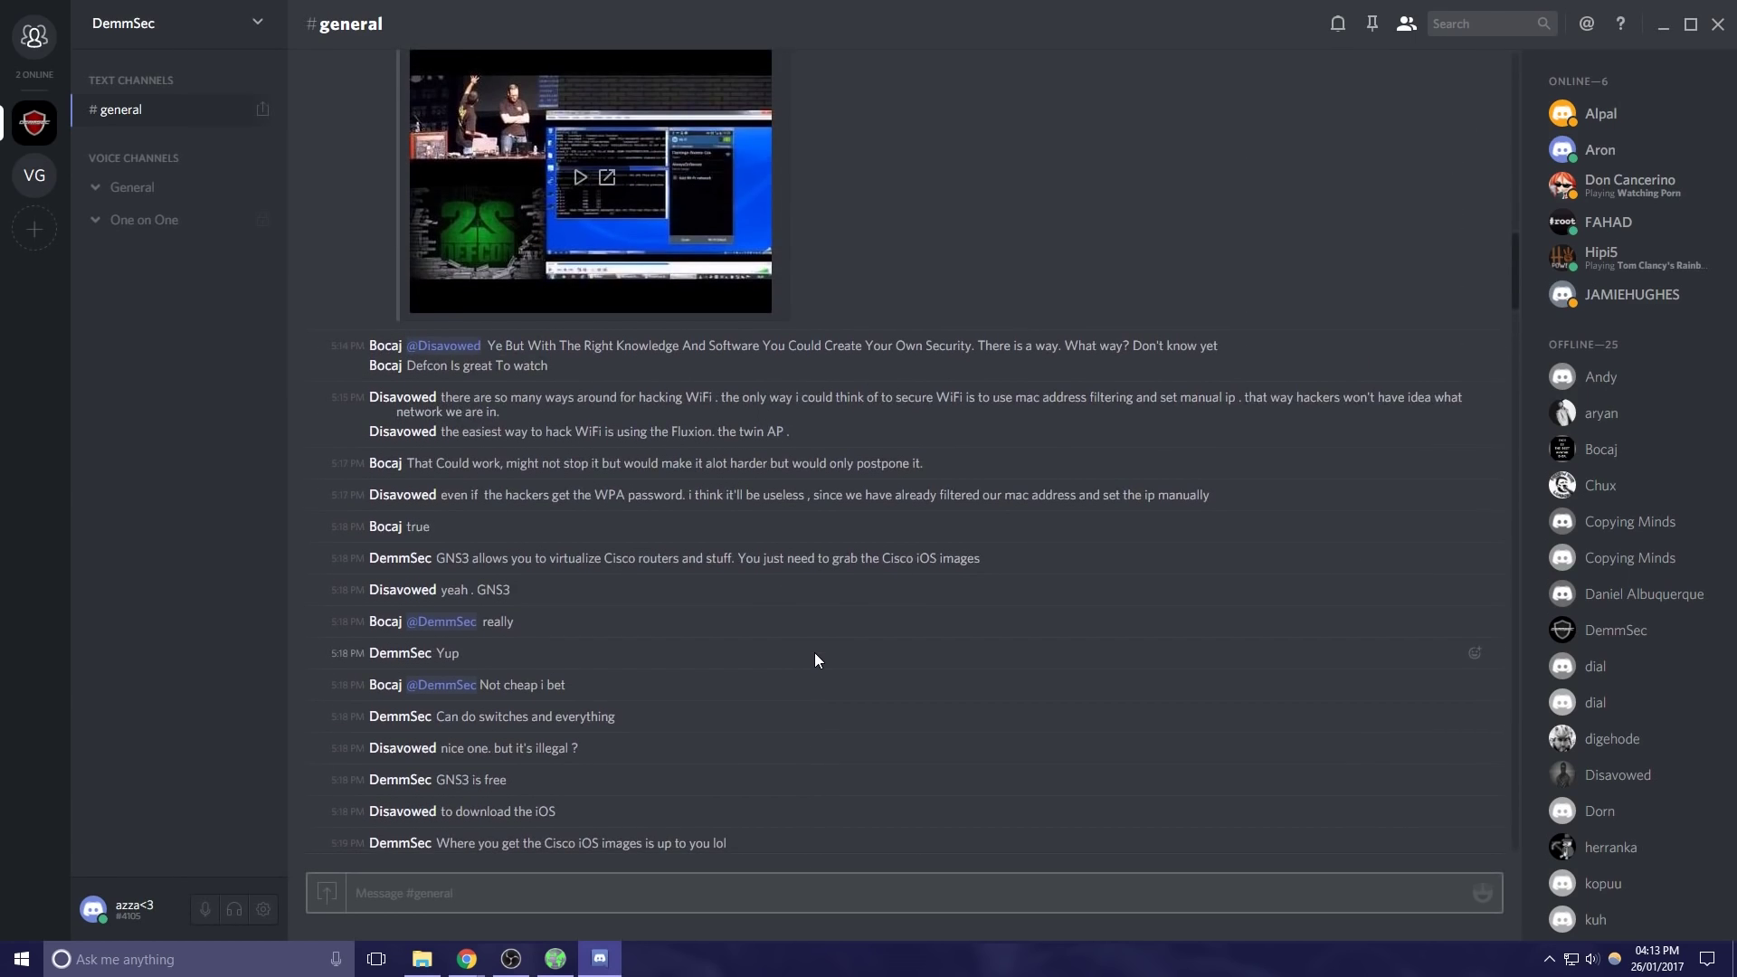
scroll(815, 652, "up", 10)
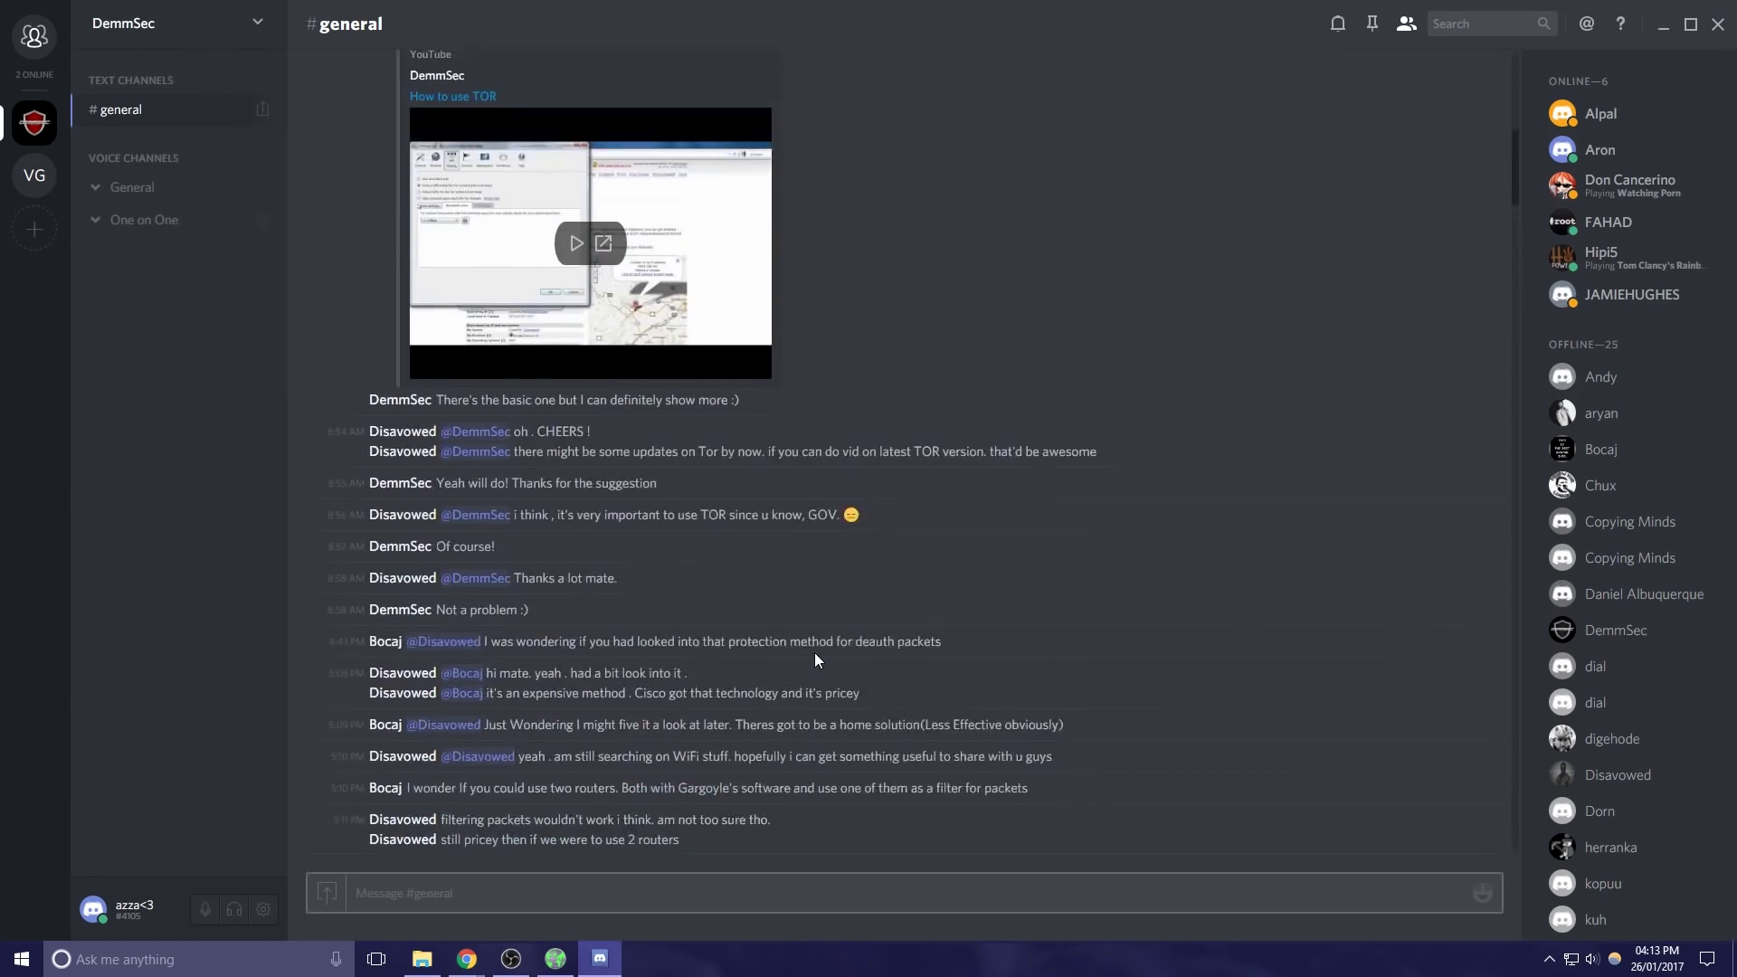
scroll(814, 652, "up", 10)
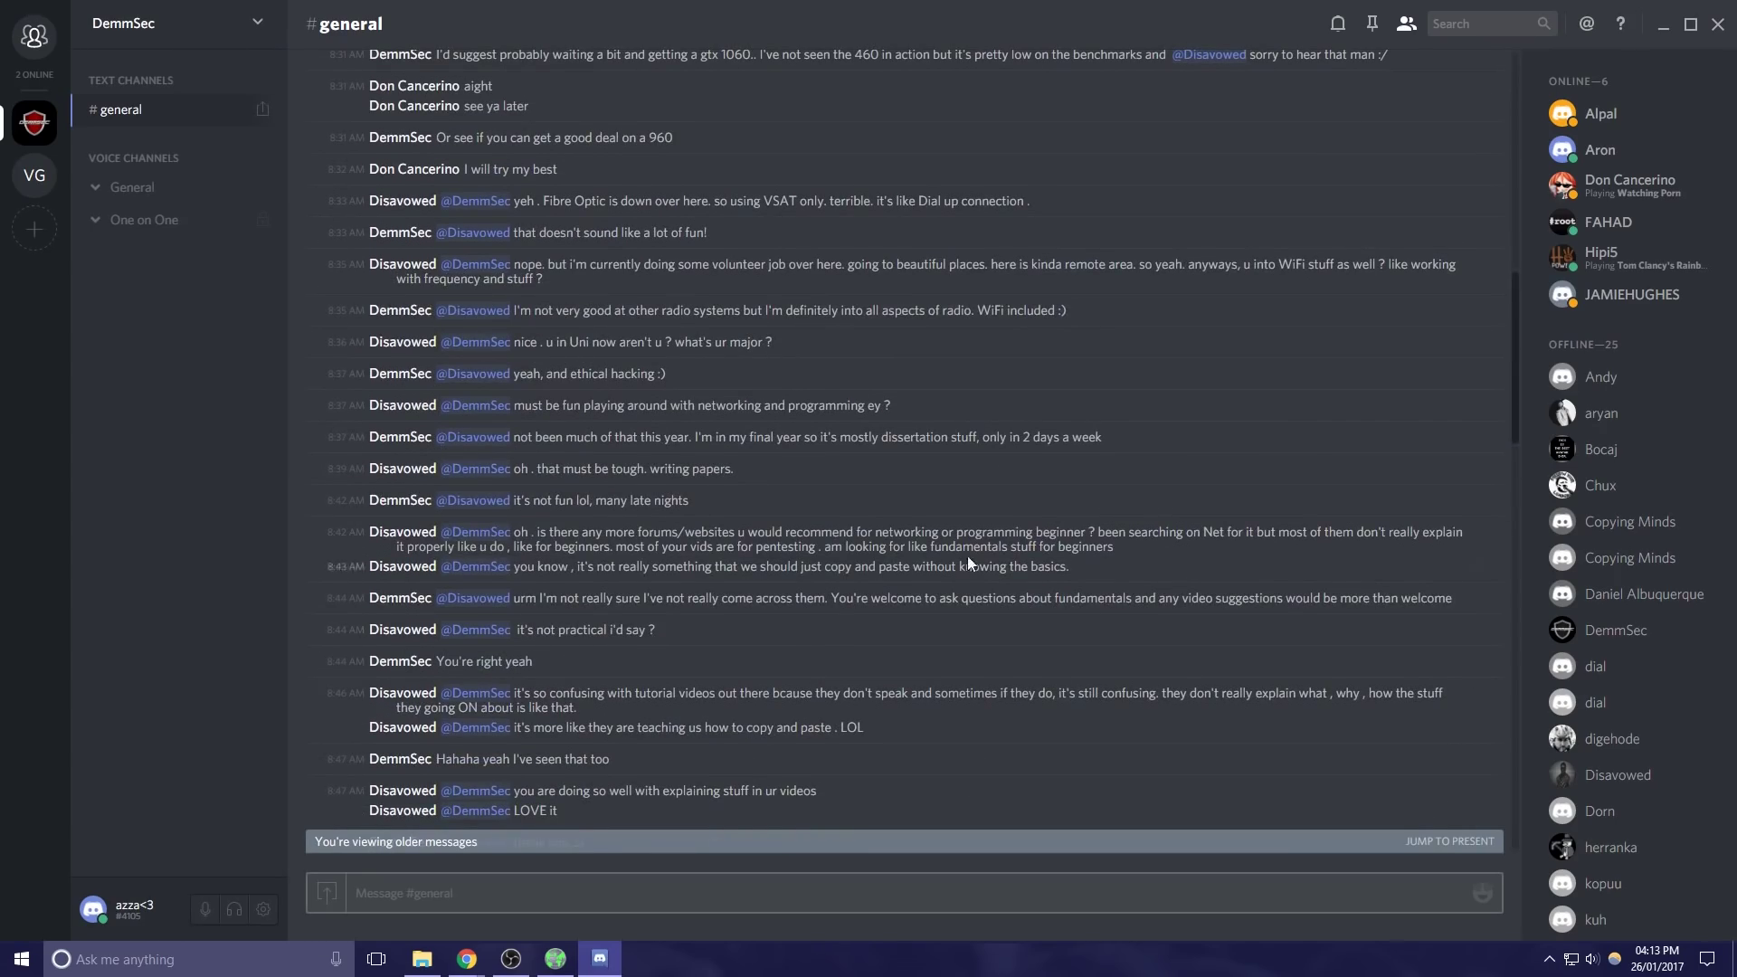
Step: Drag #general's scrollbar to the bottom, showing the newest posts from January 26, 2017
left_click_drag(1511, 369, 1518, 734)
left_click_drag(1516, 273, 1505, 845)
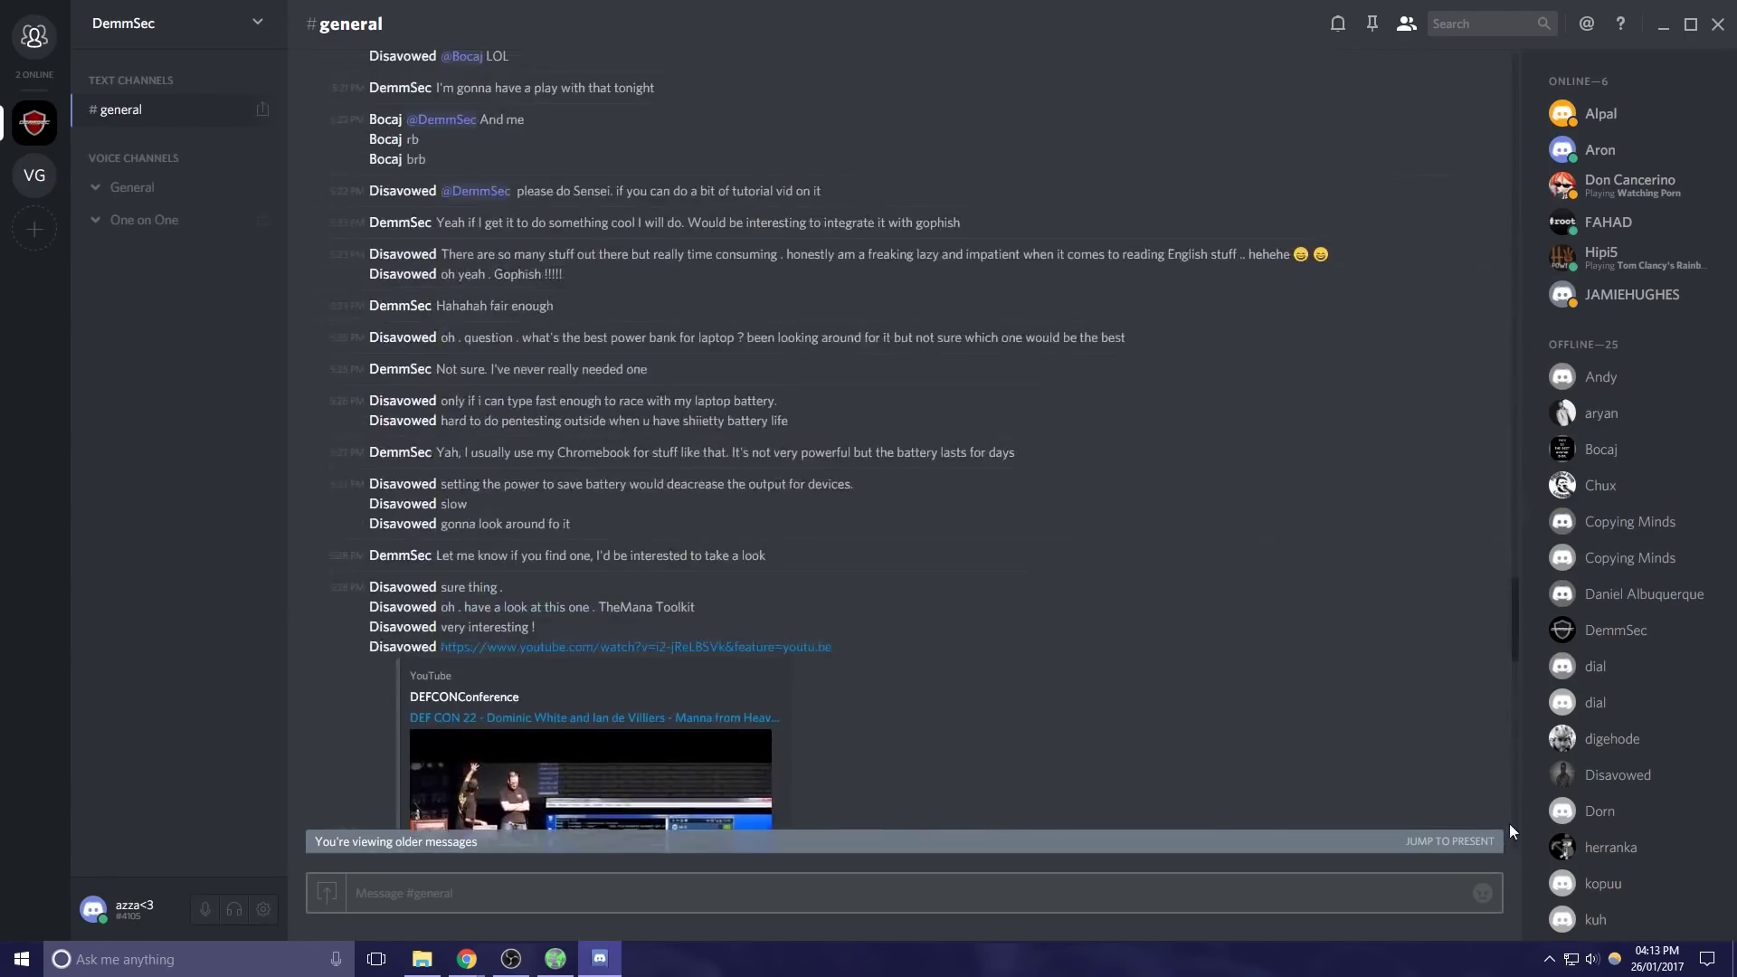
left_click_drag(1517, 641, 1511, 826)
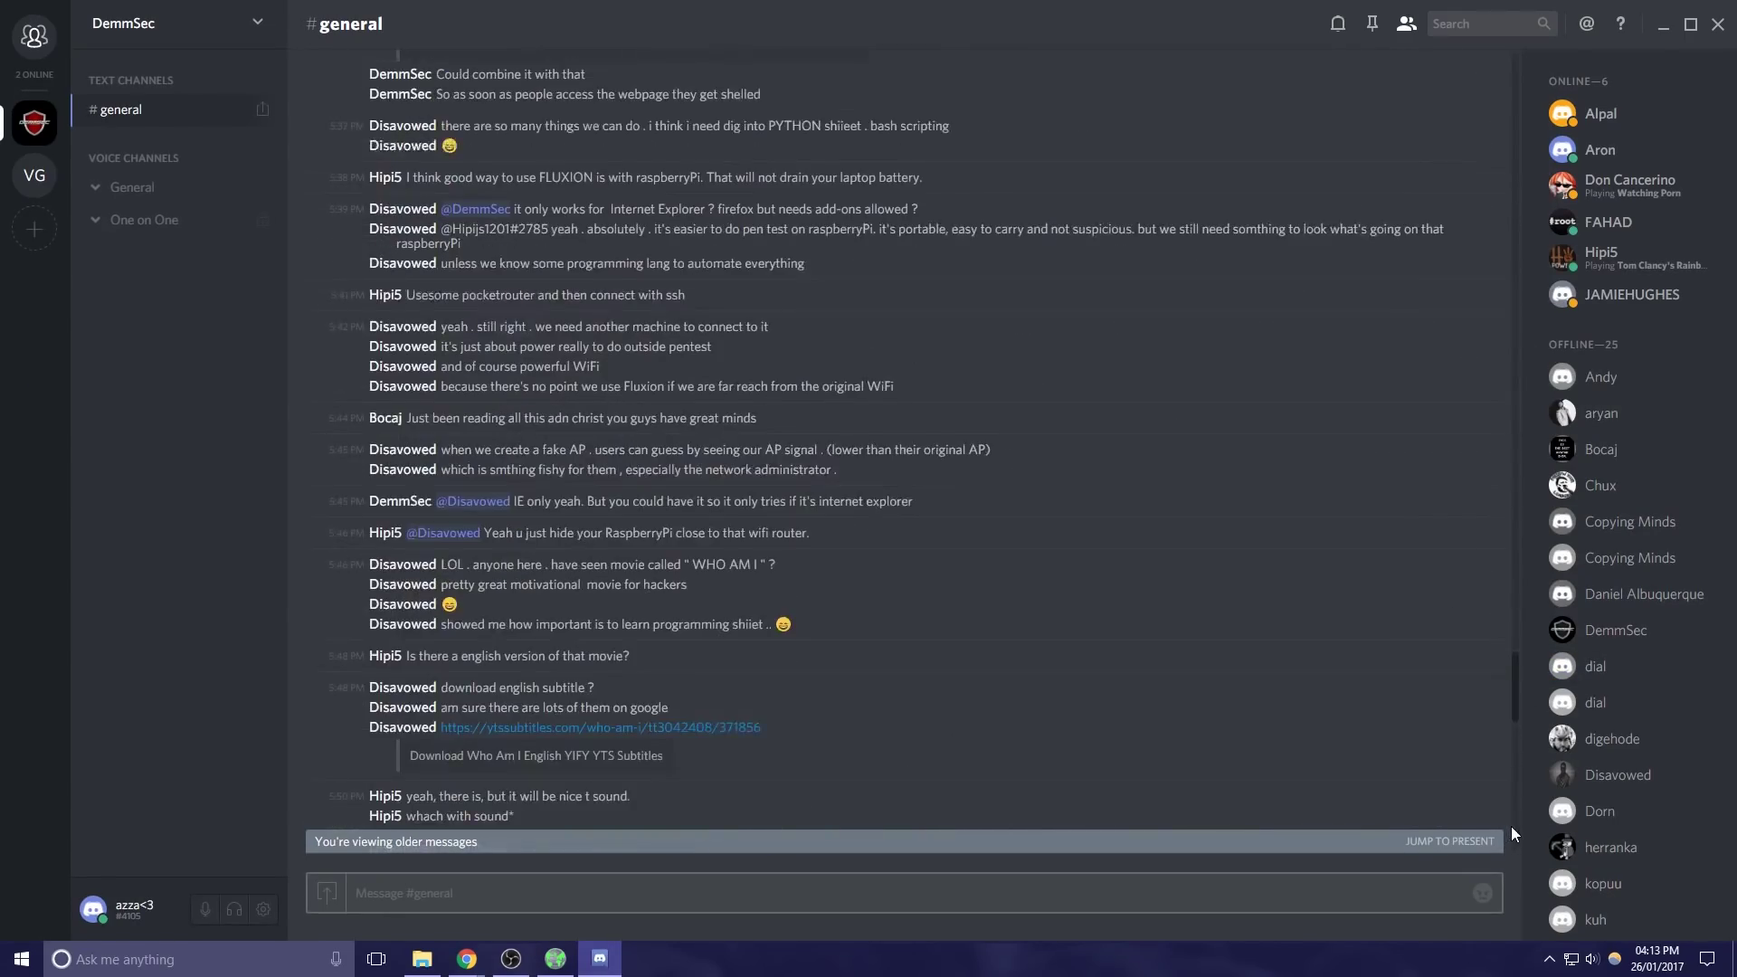
left_click_drag(1516, 694, 1517, 860)
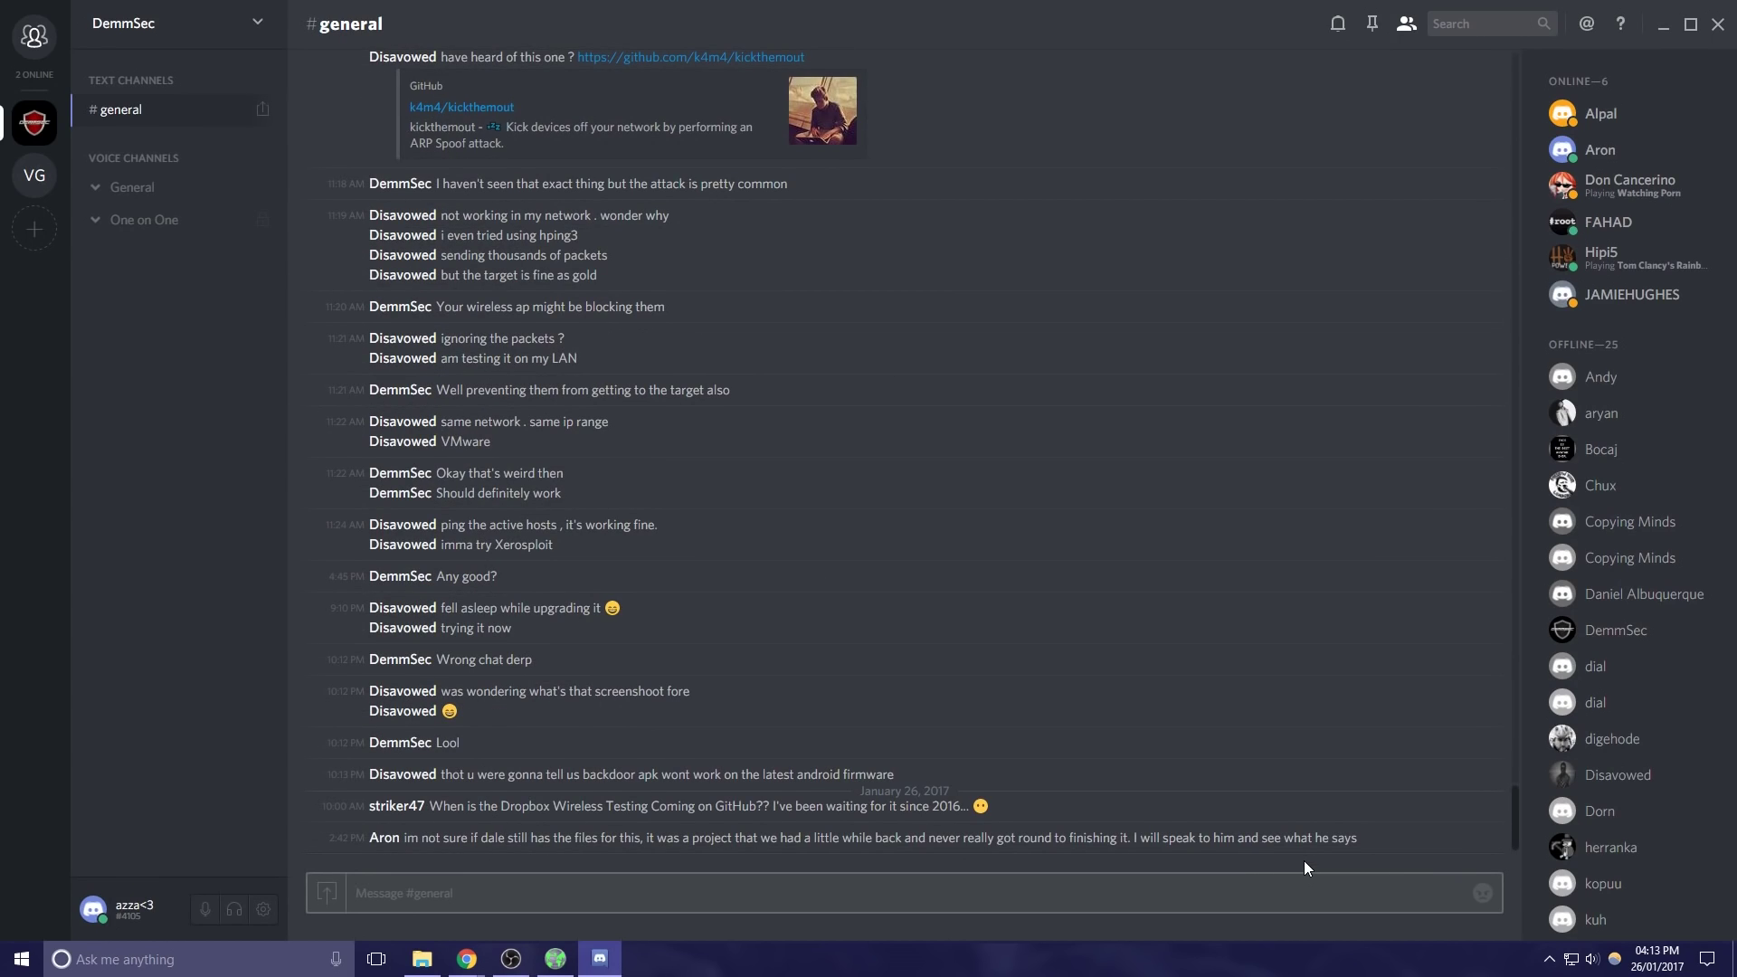